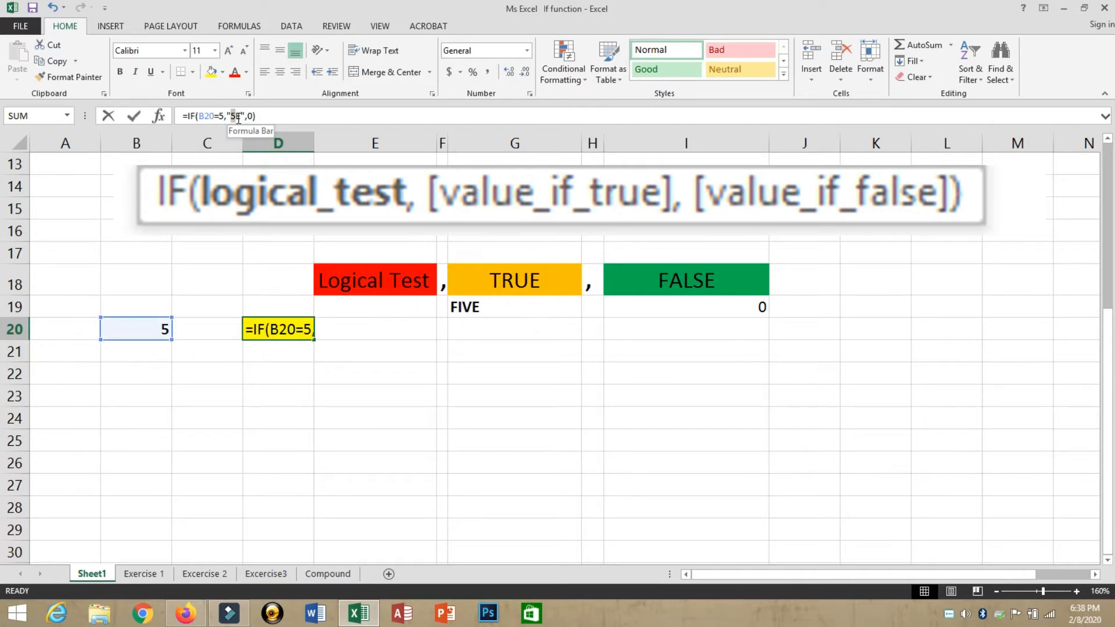
Step: Edit D20's formula to =IF(B20=5,"five",0) so a promo level of 5 returns five
{"action": "left_click", "coordinate": [241, 118]}
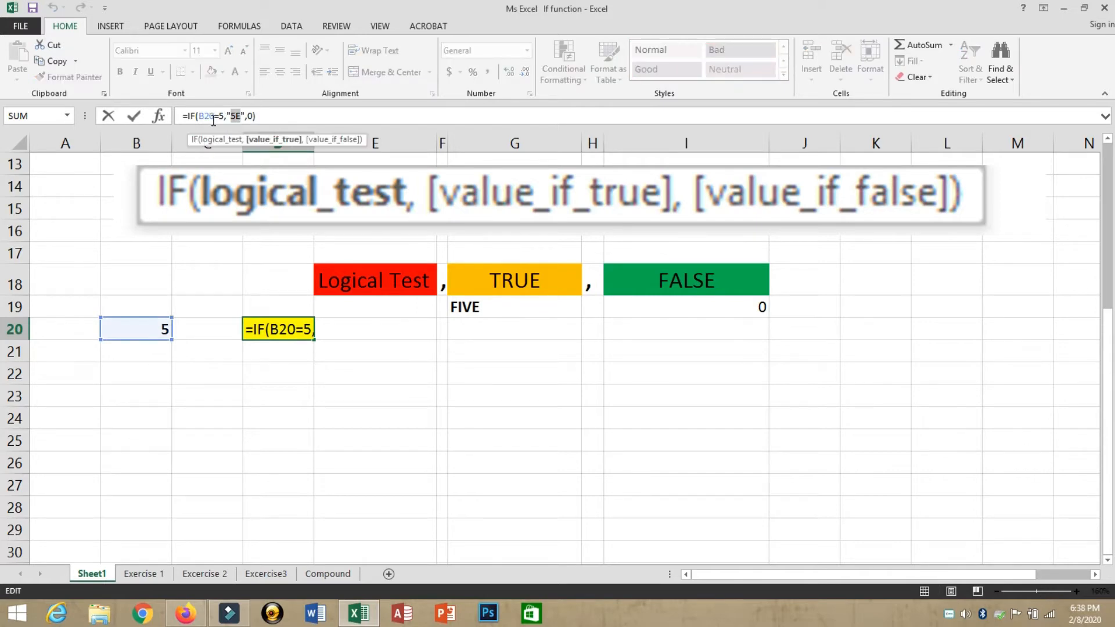
{"action": "type", "text": "five"}
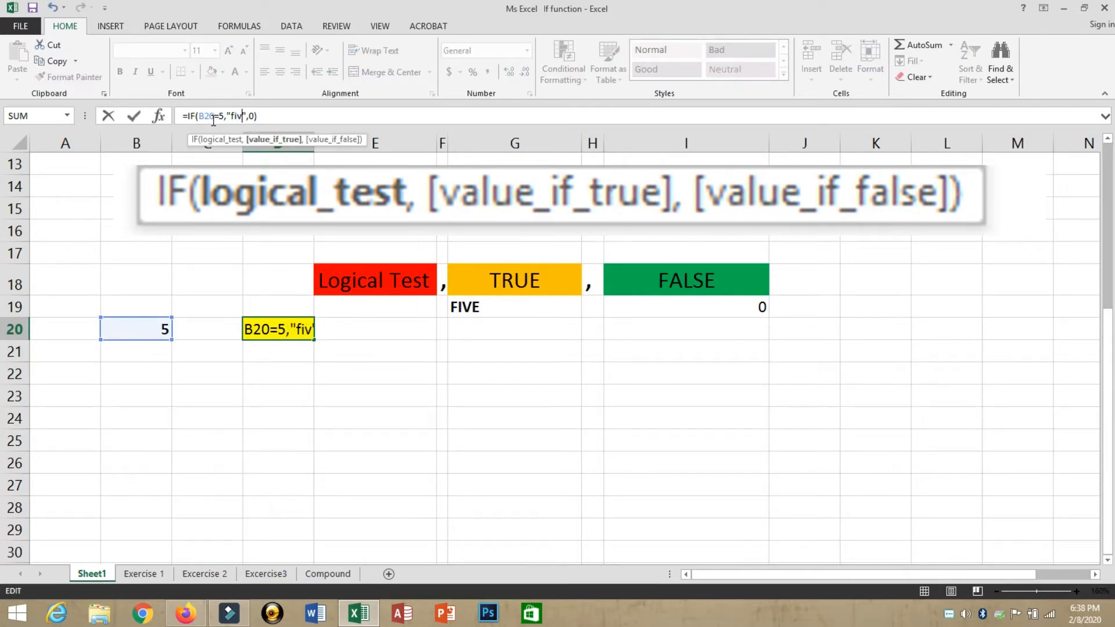
{"action": "key", "text": "Return"}
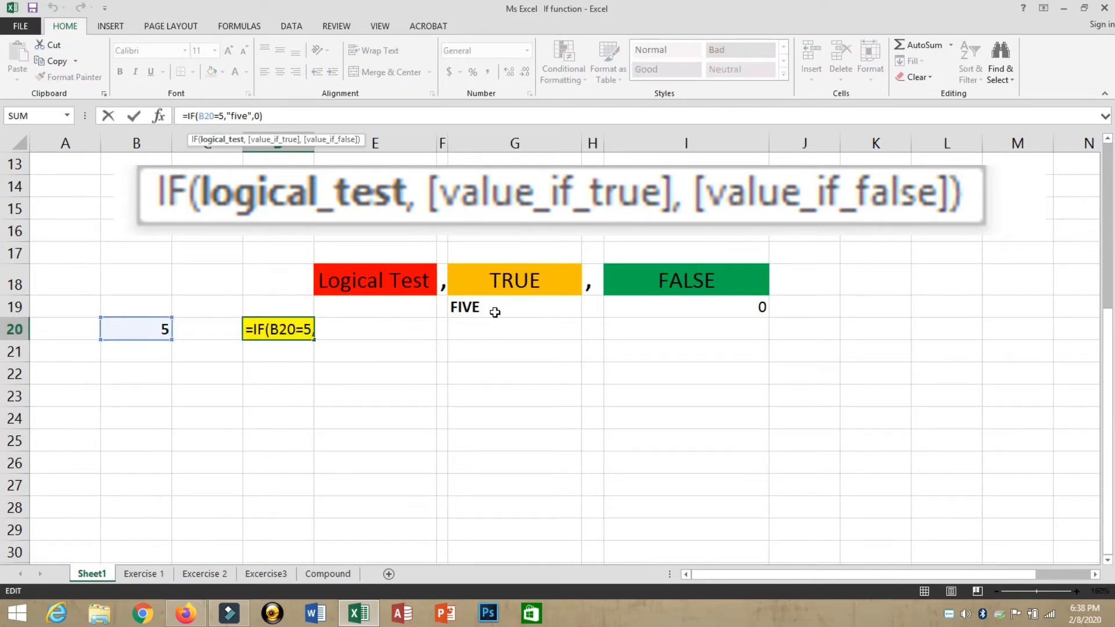
{"action": "double_click", "coordinate": [228, 116]}
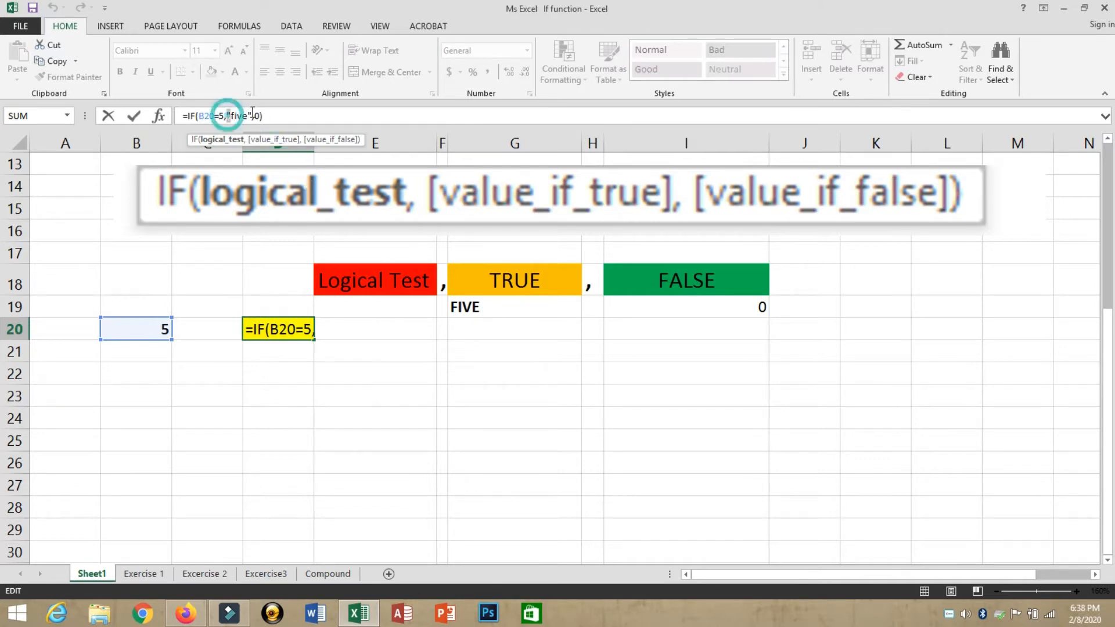
{"action": "key", "text": "Return"}
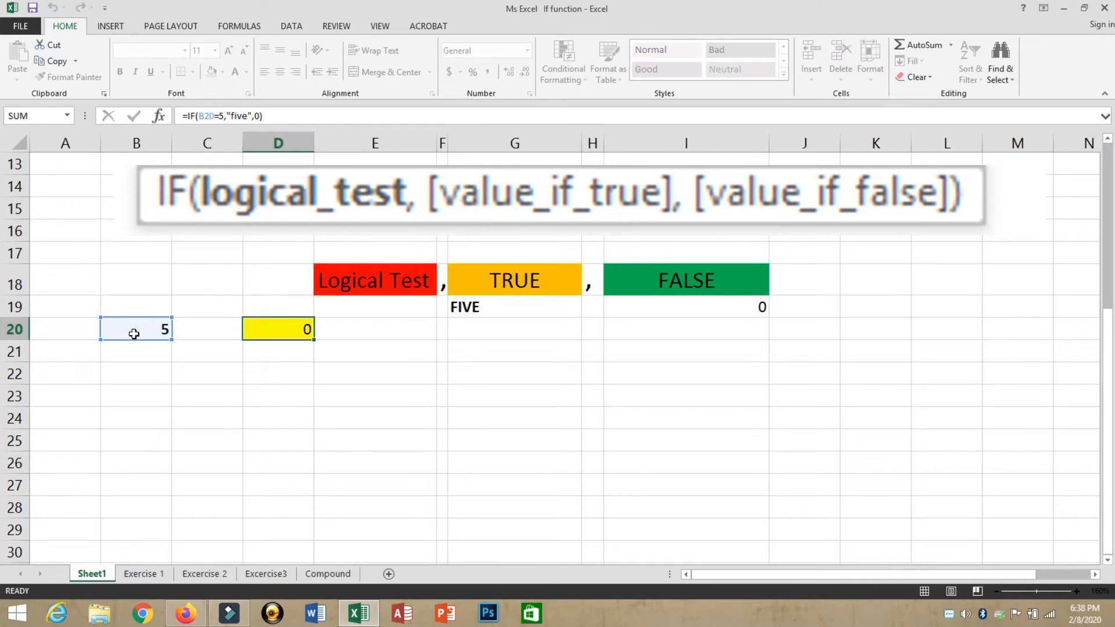
{"action": "key", "text": "Up"}
Step: Enter 2 in B20 so the IF formula in D20 falls back to 0
{"action": "key", "text": "Left"}
{"action": "left_click", "coordinate": [134, 334]}
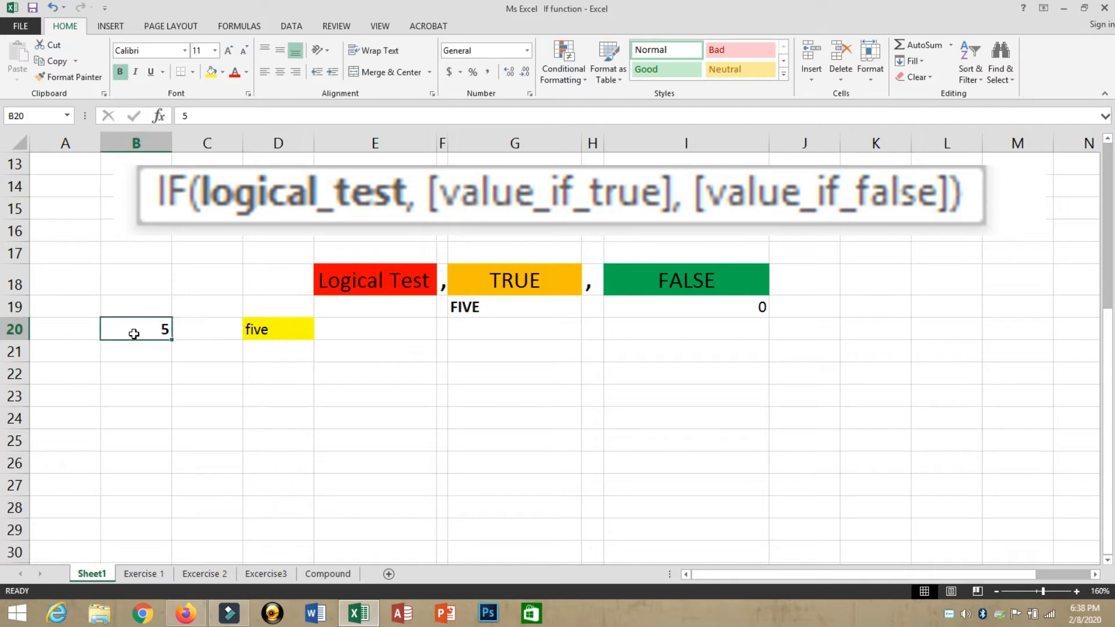
{"action": "type", "text": "2"}
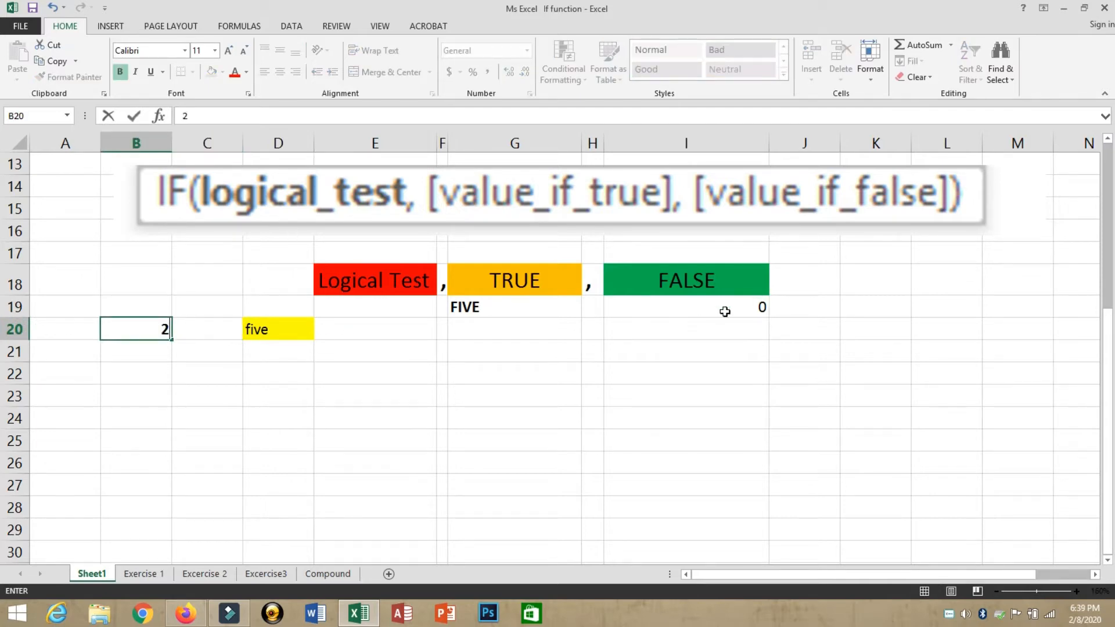
{"action": "key", "text": "Return"}
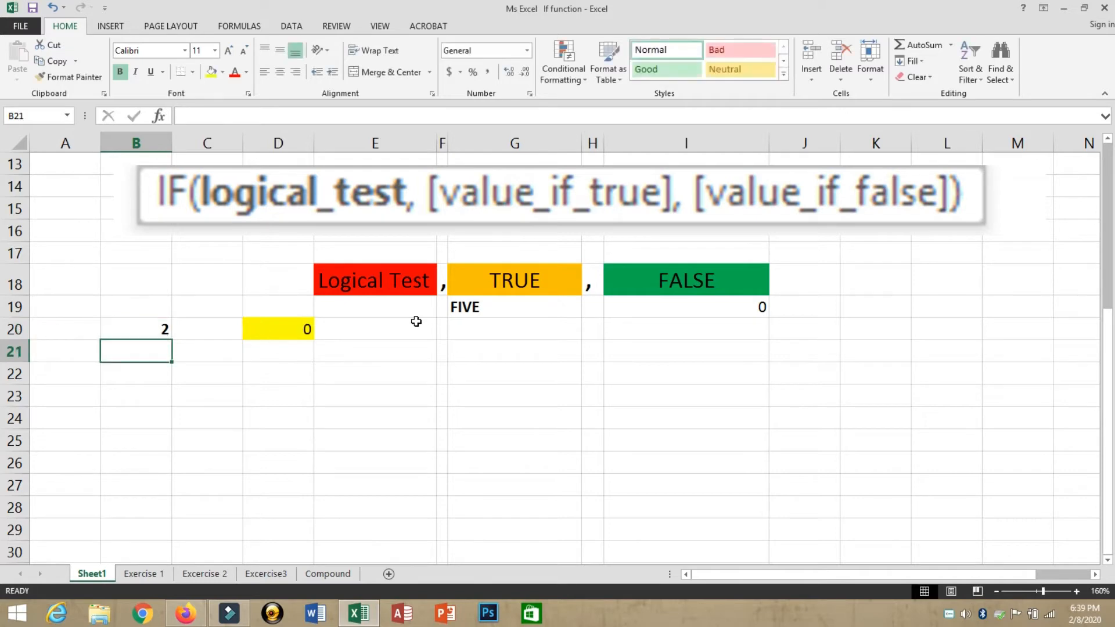
{"action": "key", "text": "Up"}
{"action": "key", "text": "Right"}
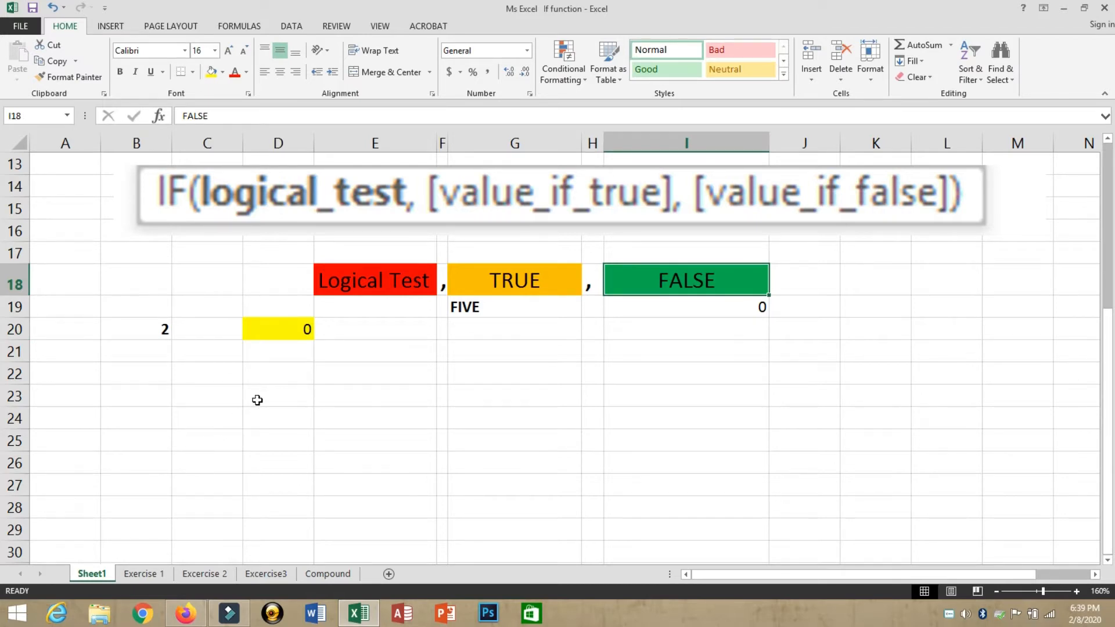
{"action": "left_click", "coordinate": [363, 391]}
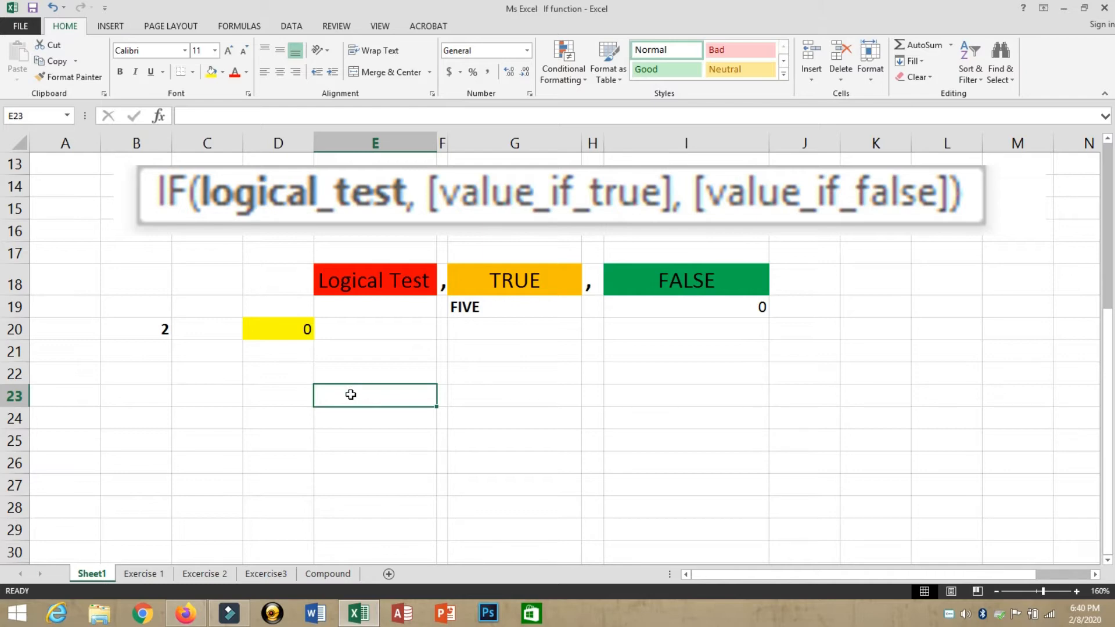
Step: Add the heading NESTED IF in cell E22
{"action": "left_click", "coordinate": [348, 240]}
{"action": "left_click_drag", "start_coordinate": [325, 250], "coordinate": [538, 362]}
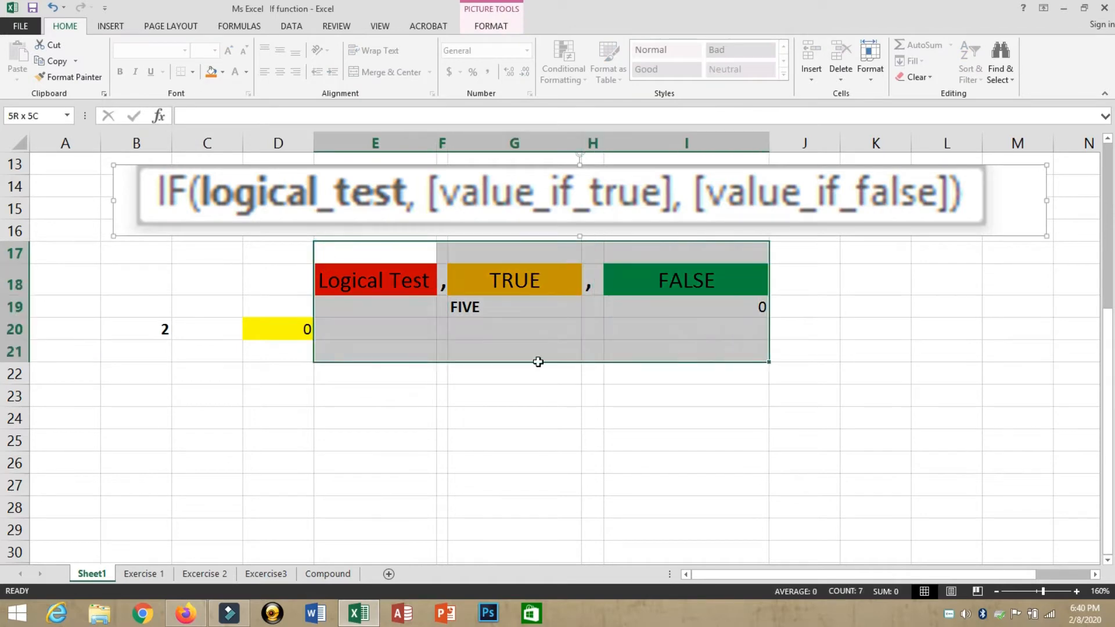
{"action": "left_click", "coordinate": [349, 372]}
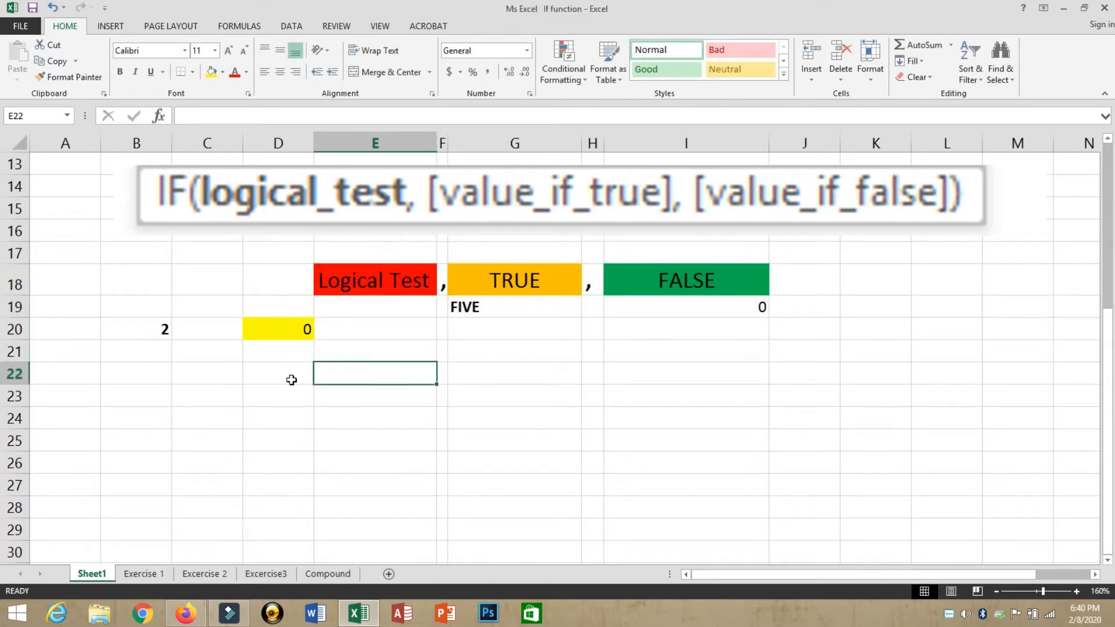
{"action": "type", "text": "n"}
{"action": "key", "text": "BackSpace"}
{"action": "type", "text": "N"}
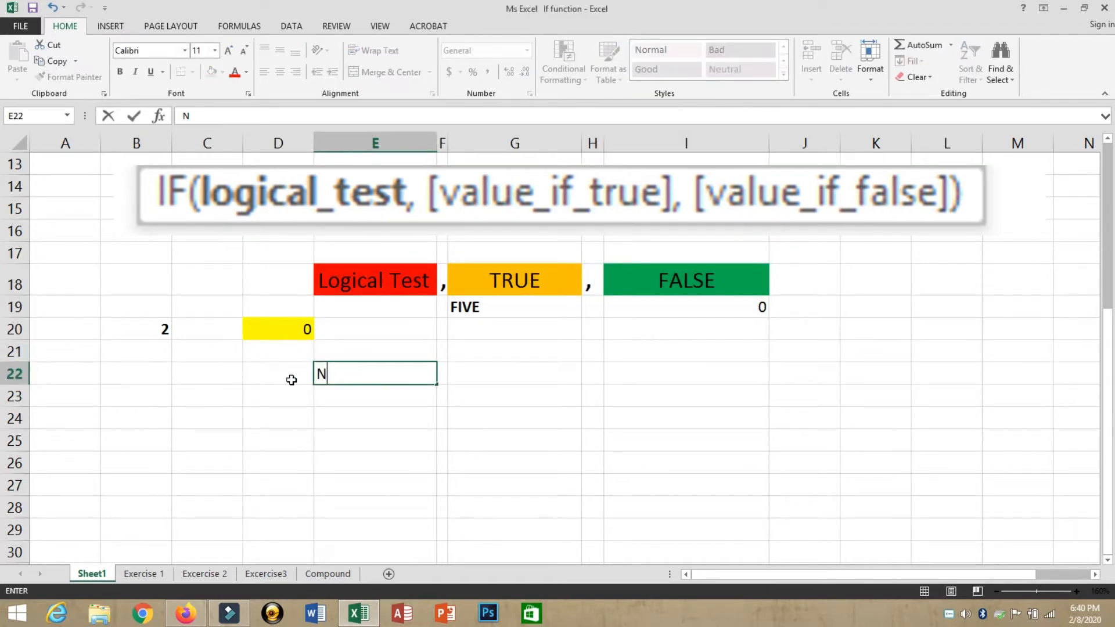
{"action": "type", "text": "ESTED "}
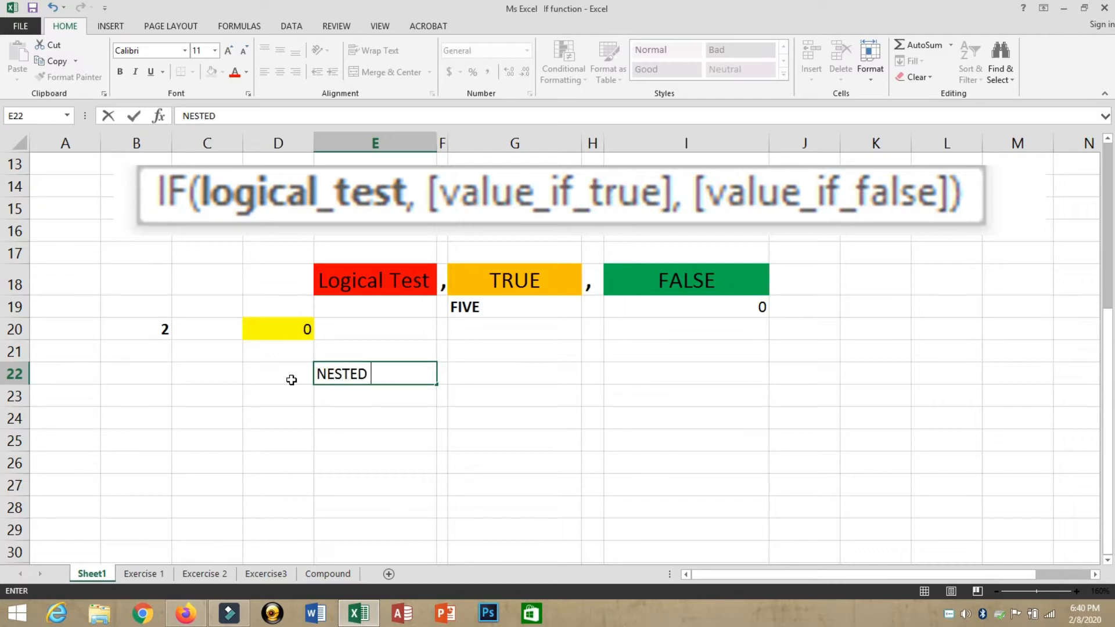
{"action": "type", "text": "IF"}
{"action": "key", "text": "Return"}
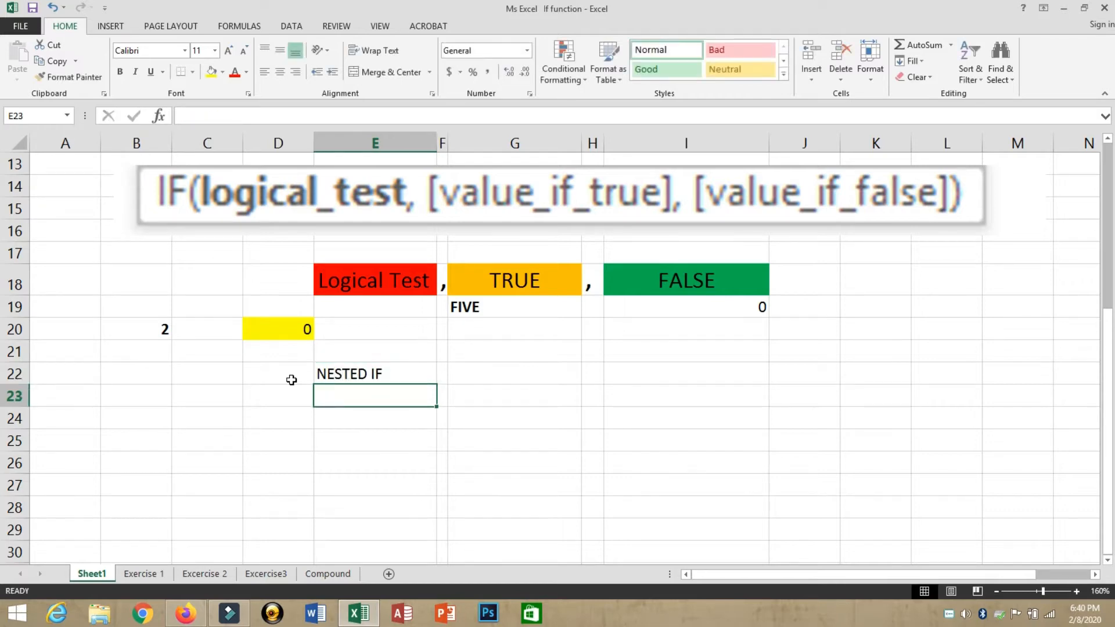
Step: Draw a rectangle shape below the NESTED IF label across rows 24–25
{"action": "left_click_drag", "start_coordinate": [366, 283], "coordinate": [703, 289]}
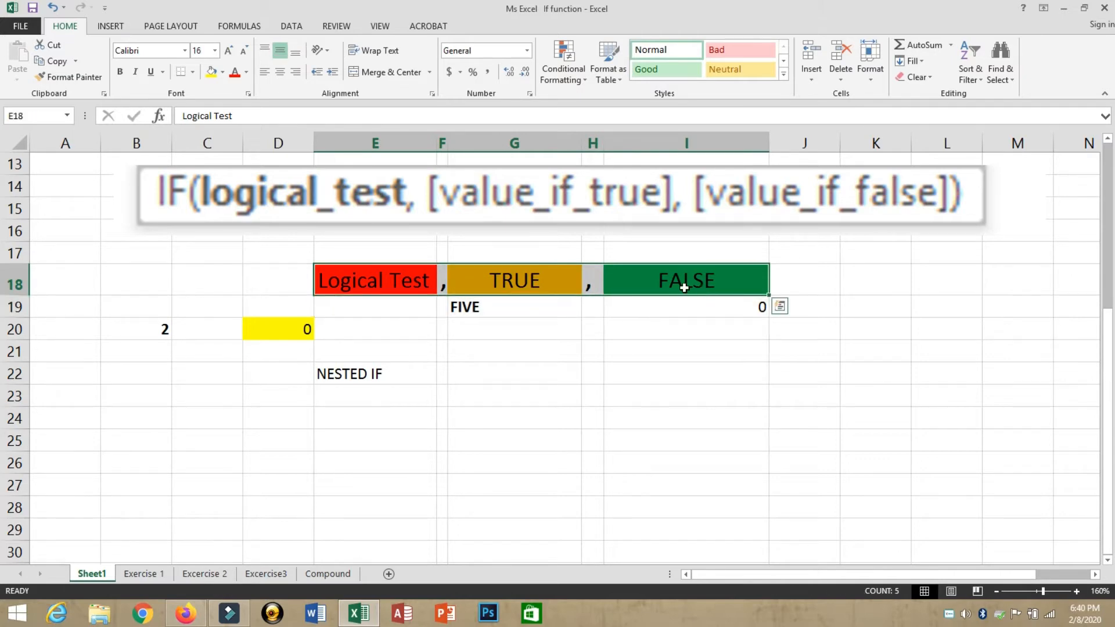
{"action": "left_click", "coordinate": [185, 27]}
{"action": "left_click", "coordinate": [109, 29]}
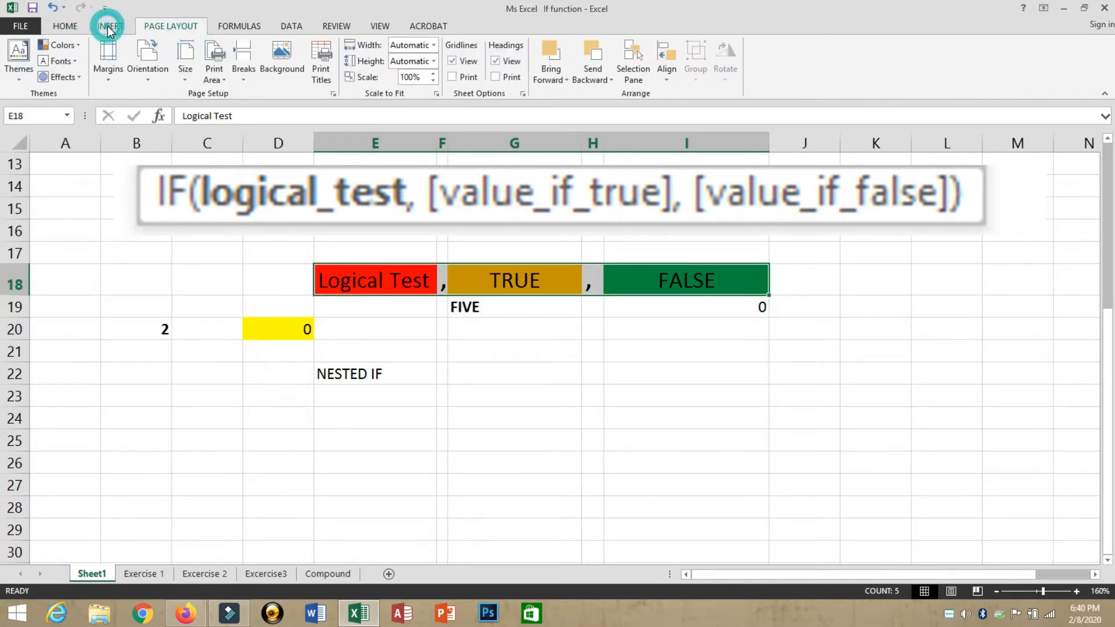
{"action": "left_click", "coordinate": [221, 81]}
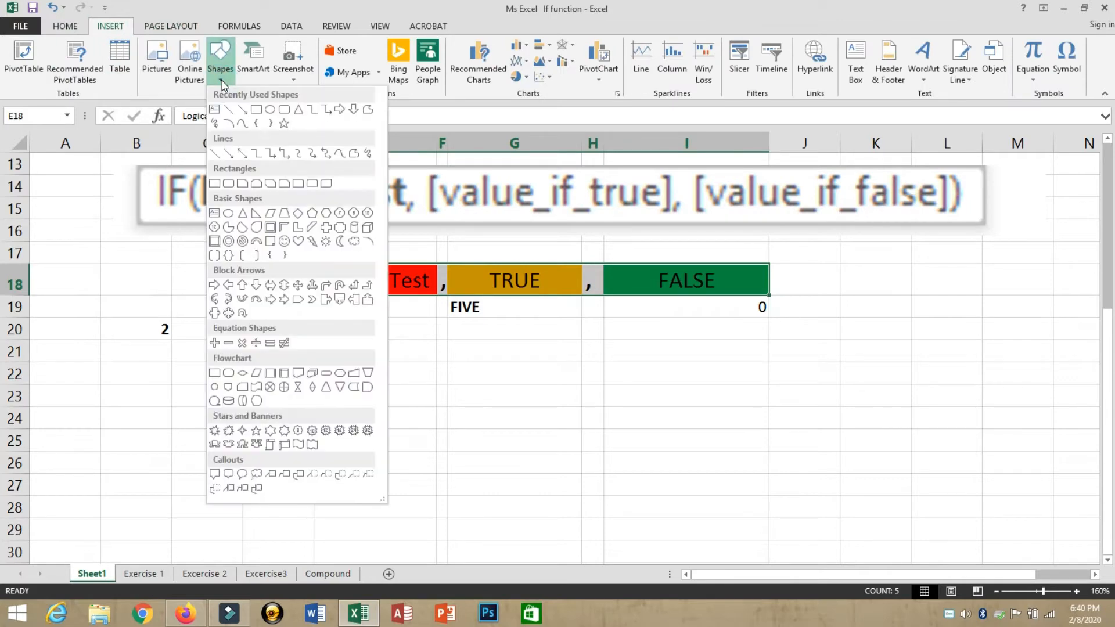
{"action": "left_click", "coordinate": [254, 115]}
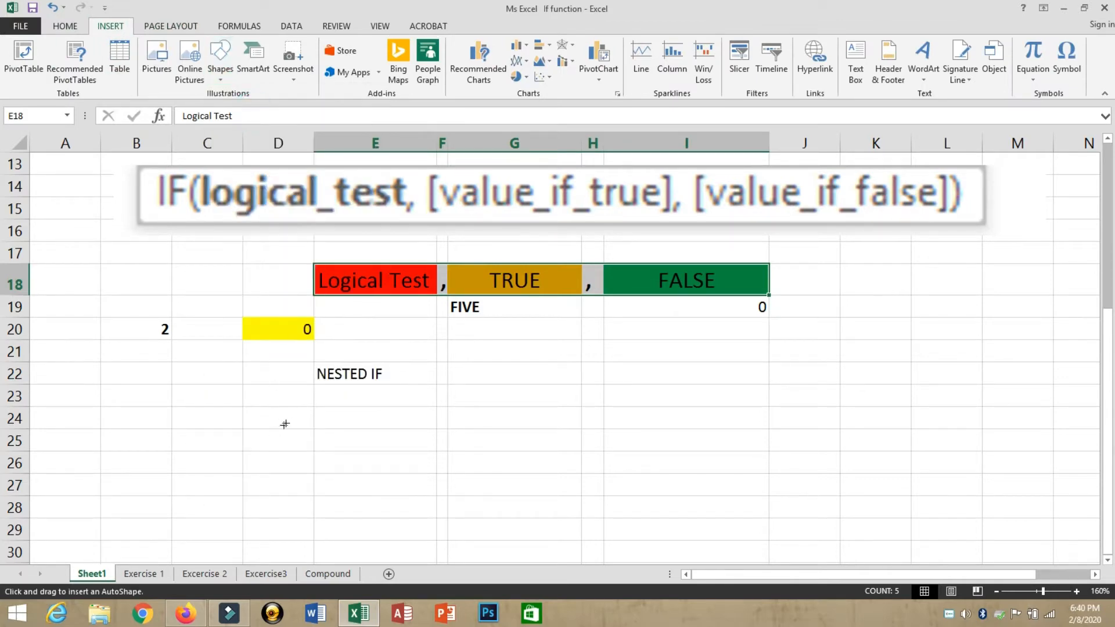
{"action": "mouse_move", "coordinate": [292, 408]}
{"action": "left_mouse_down"}
{"action": "mouse_move", "coordinate": [400, 454]}
{"action": "mouse_move", "coordinate": [444, 450]}
{"action": "left_mouse_up"}
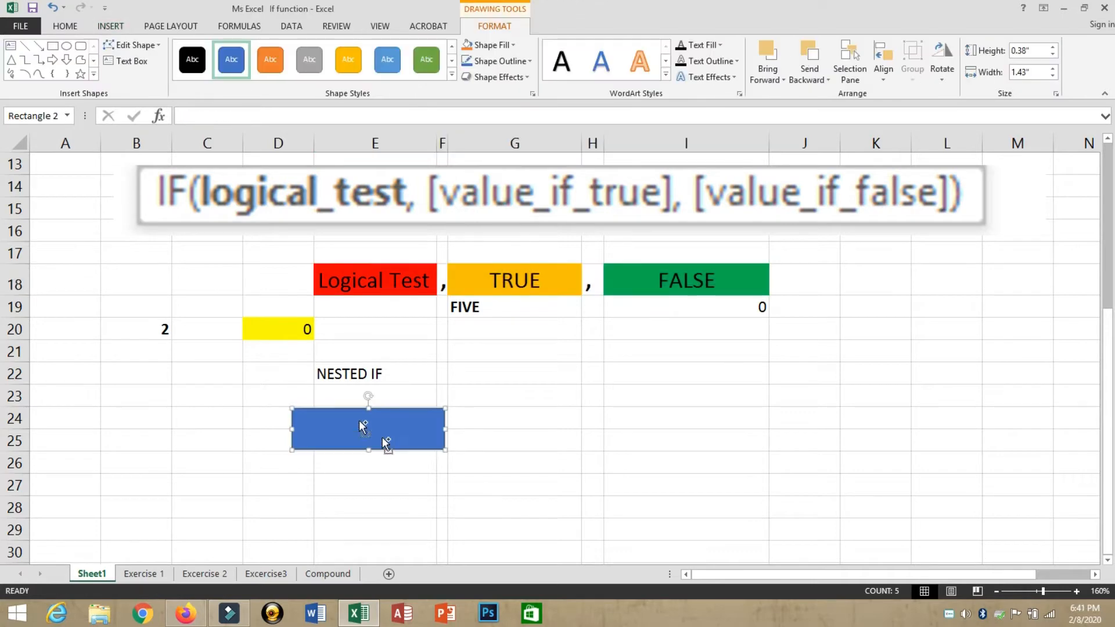
Step: Style the rectangle orange and add copies coloured blue and green
{"action": "left_click", "coordinate": [348, 59]}
{"action": "left_click_drag", "start_coordinate": [346, 433], "coordinate": [750, 430]}
{"action": "left_click", "coordinate": [387, 59]}
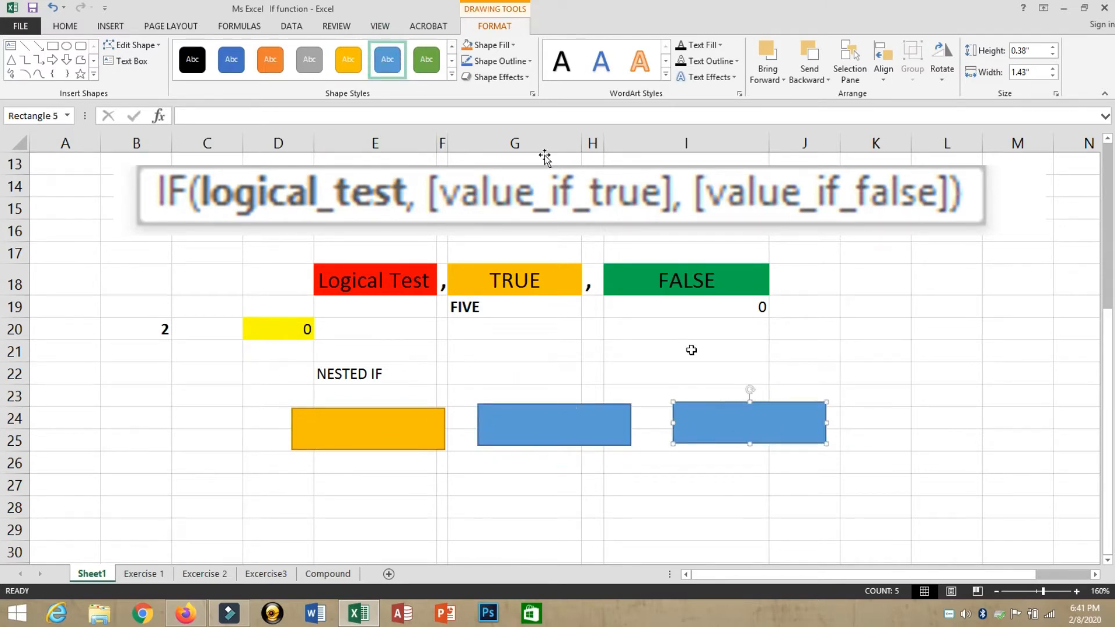
{"action": "left_click", "coordinate": [425, 63]}
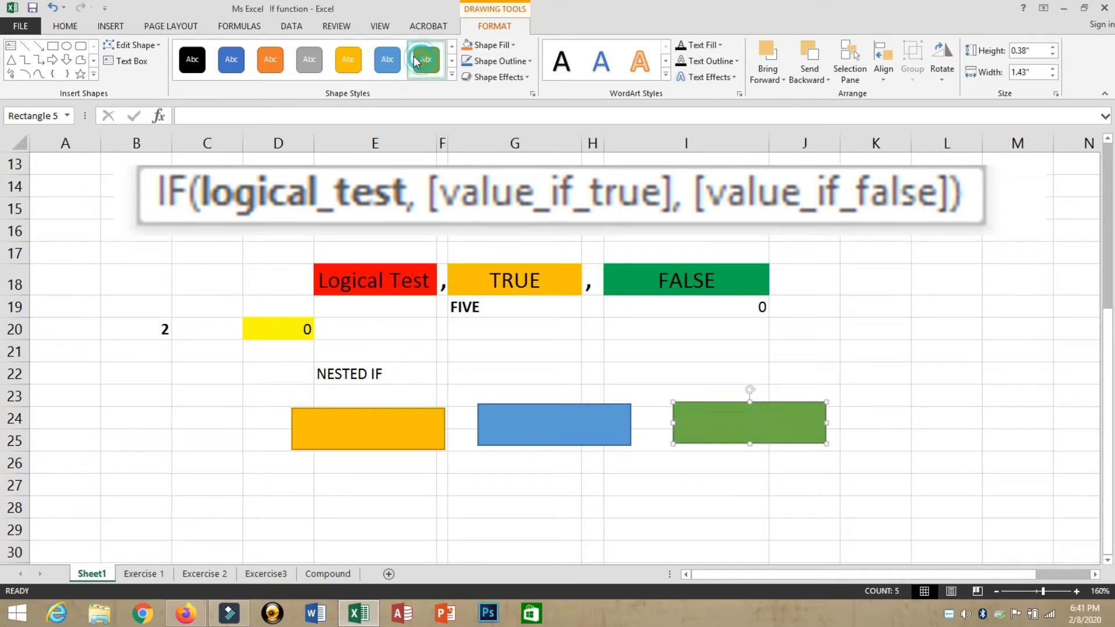
Step: Put the text FALSE inside the green rectangle
{"action": "right_click", "coordinate": [745, 425]}
{"action": "left_click", "coordinate": [776, 255]}
{"action": "type", "text": "FALSE"}
{"action": "left_click", "coordinate": [815, 344]}
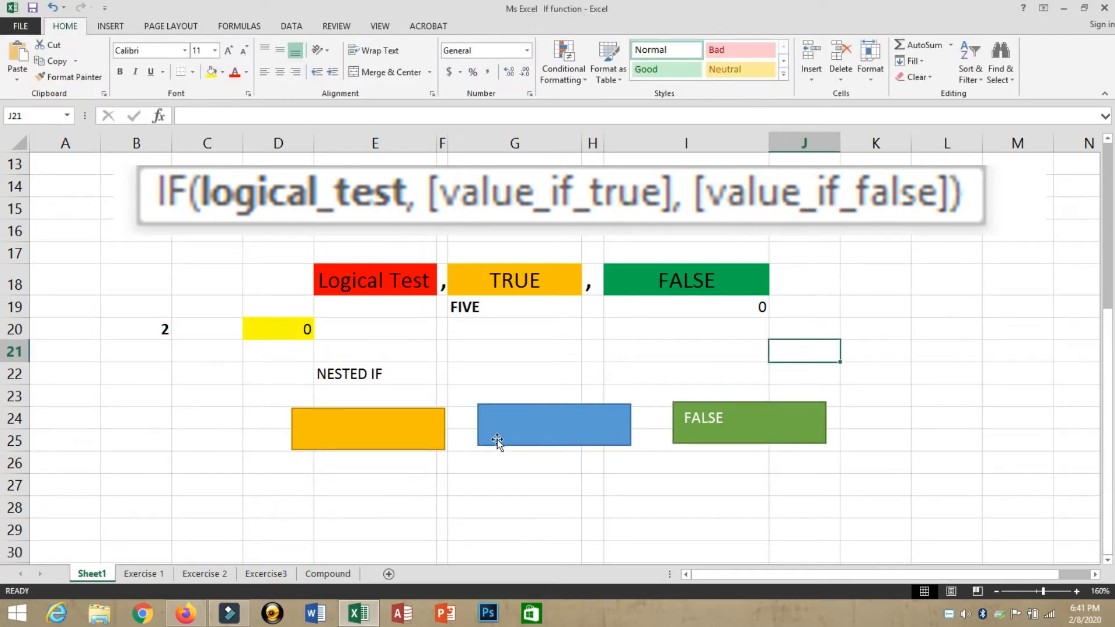
Step: Line up the orange and blue rectangles side by side, touching
{"action": "left_click_drag", "start_coordinate": [497, 437], "coordinate": [488, 430]}
{"action": "left_click_drag", "start_coordinate": [404, 435], "coordinate": [333, 434]}
{"action": "left_click_drag", "start_coordinate": [499, 436], "coordinate": [418, 430]}
{"action": "left_click_drag", "start_coordinate": [343, 431], "coordinate": [339, 430]}
{"action": "left_click_drag", "start_coordinate": [428, 430], "coordinate": [415, 431]}
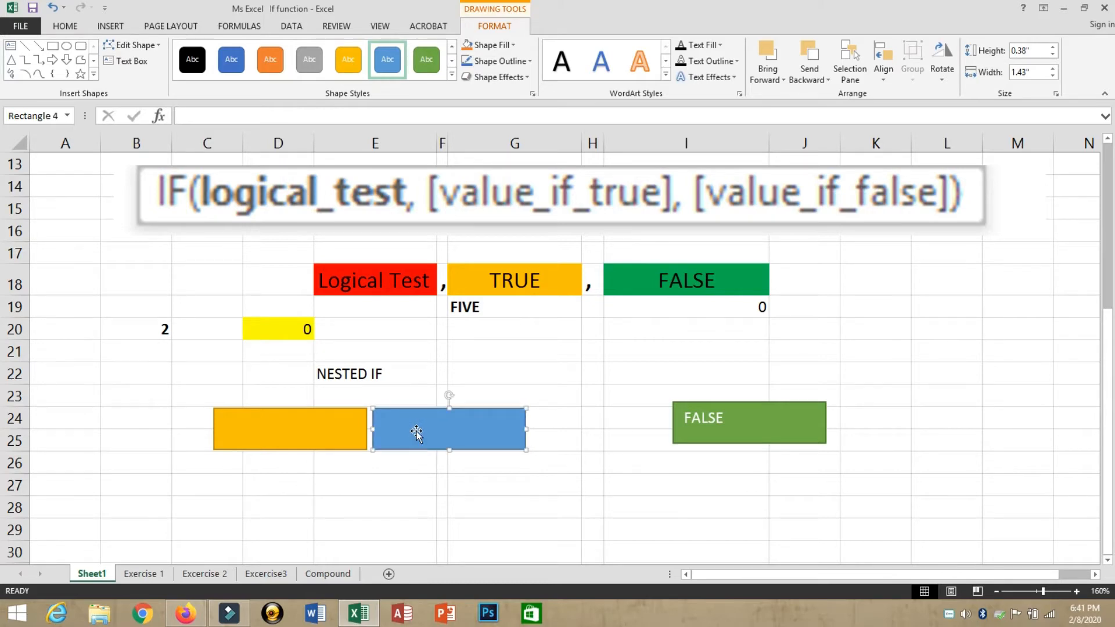
Step: Duplicate the orange and blue rectangle pair with Ctrl+D
{"action": "left_click", "coordinate": [294, 440]}
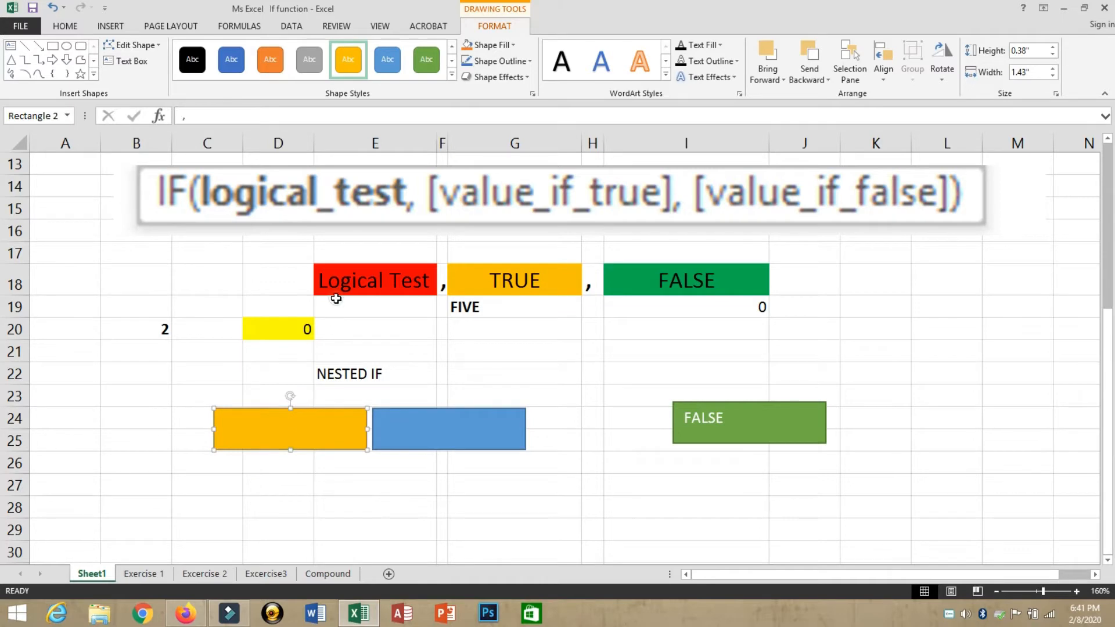
{"action": "left_click", "coordinate": [335, 288]}
{"action": "left_click", "coordinate": [263, 423]}
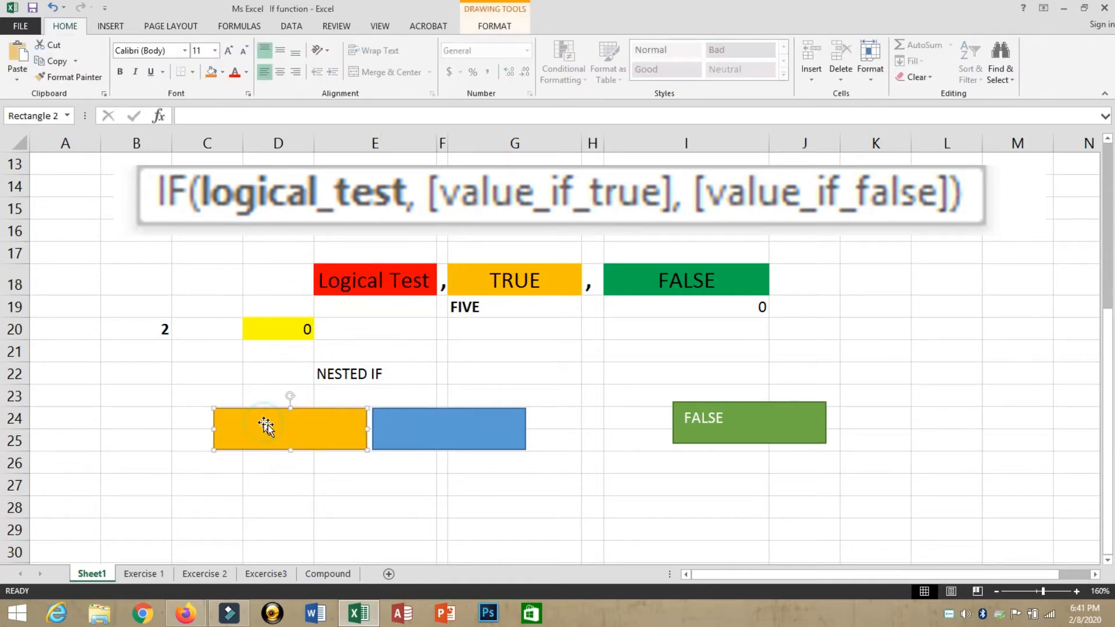
{"action": "left_click", "coordinate": [427, 430]}
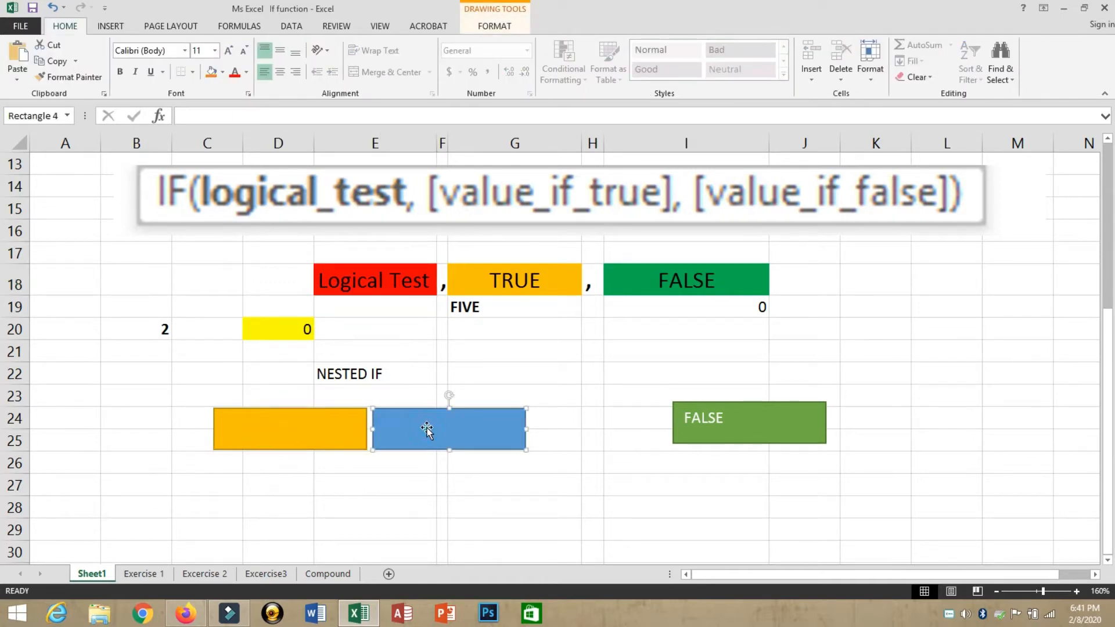
{"action": "left_click", "coordinate": [750, 431]}
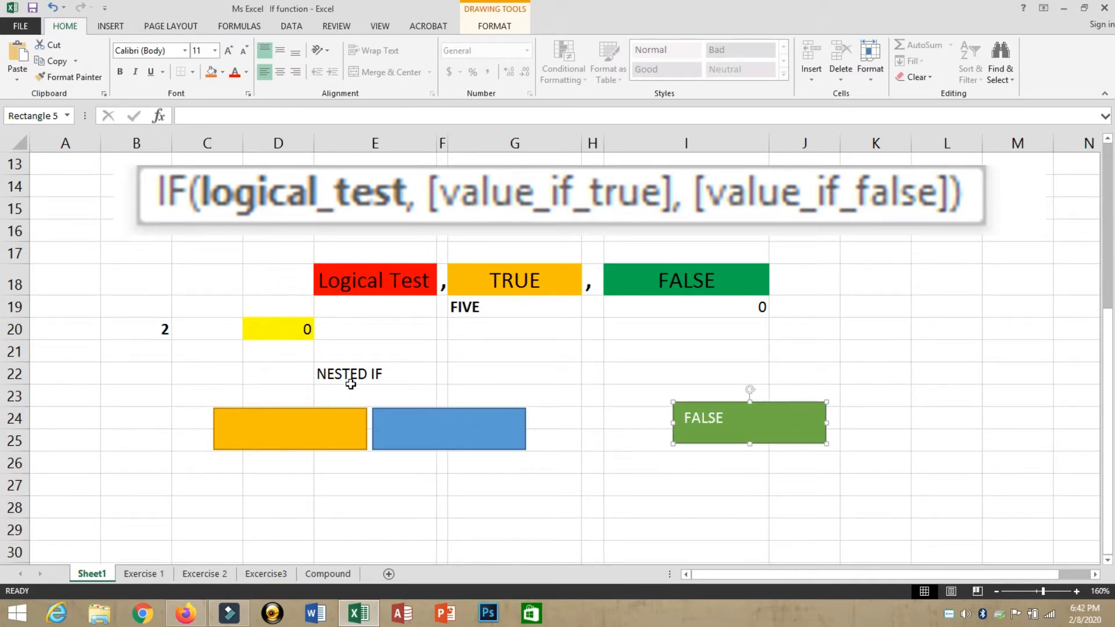
{"action": "left_click", "coordinate": [283, 433]}
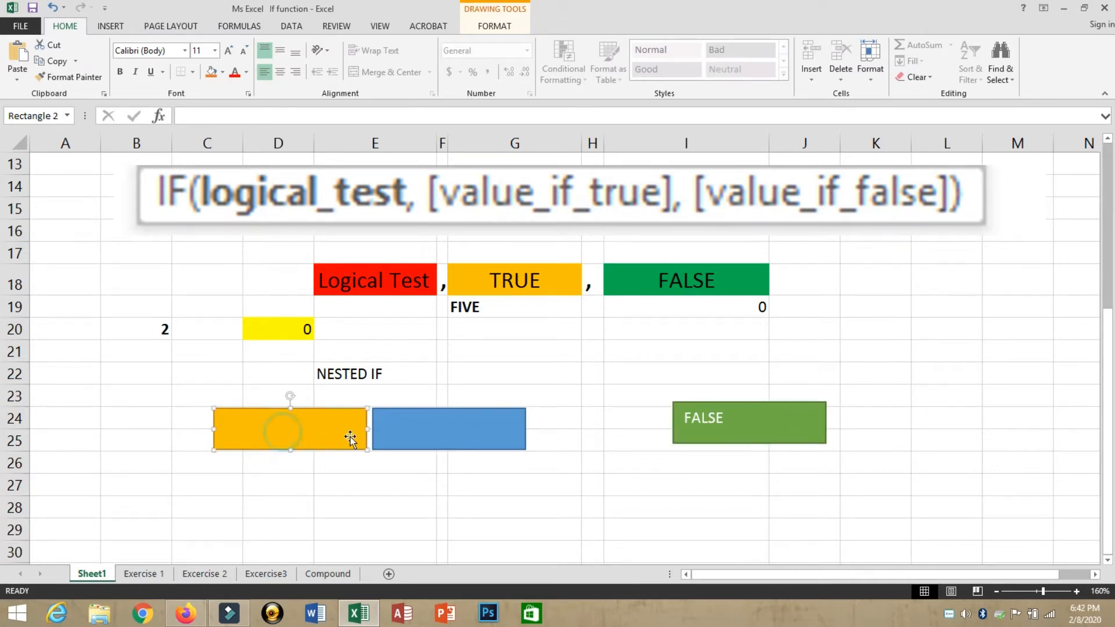
{"action": "left_click", "coordinate": [413, 437], "text": "ctrl"}
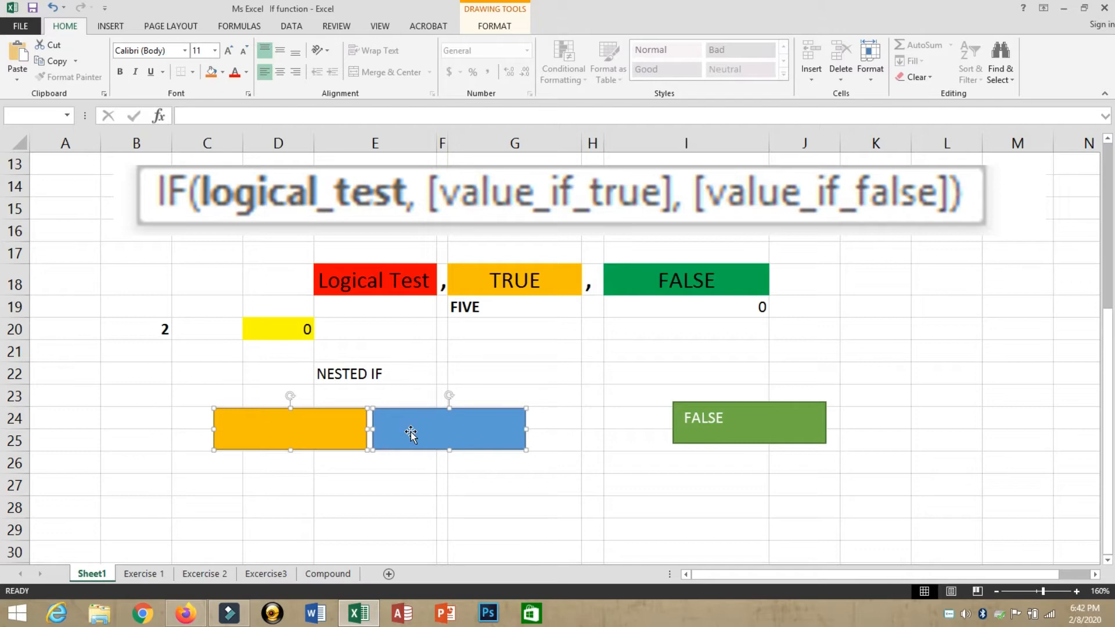
{"action": "key", "text": "ctrl+d"}
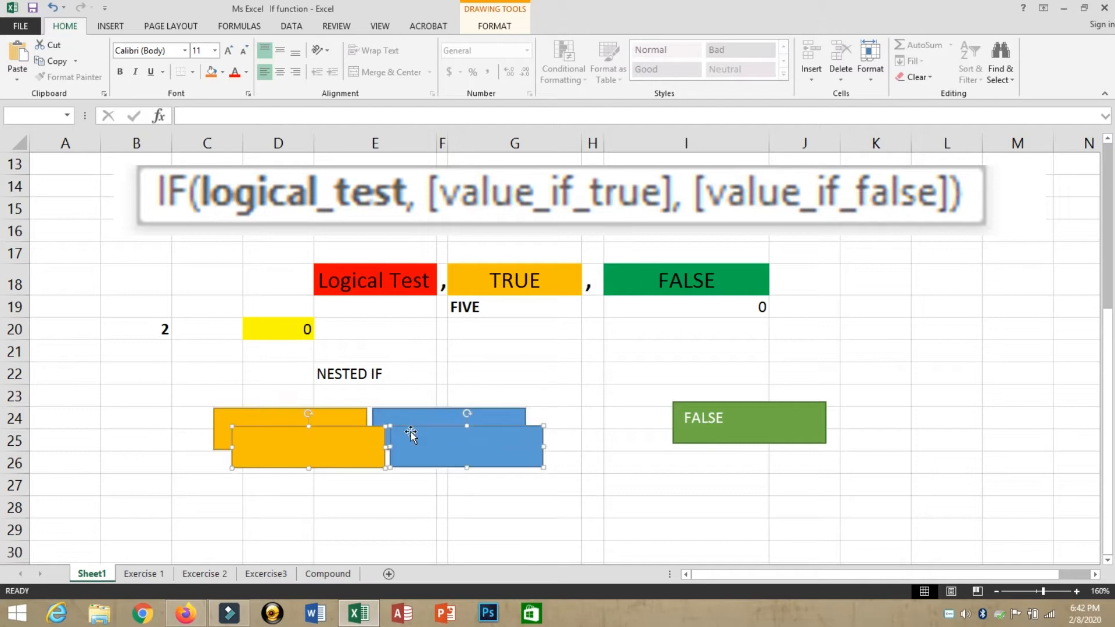
Step: Move the FALSE box right to columns K–L and the copied pair into row 24
{"action": "left_click_drag", "start_coordinate": [410, 435], "coordinate": [668, 475]}
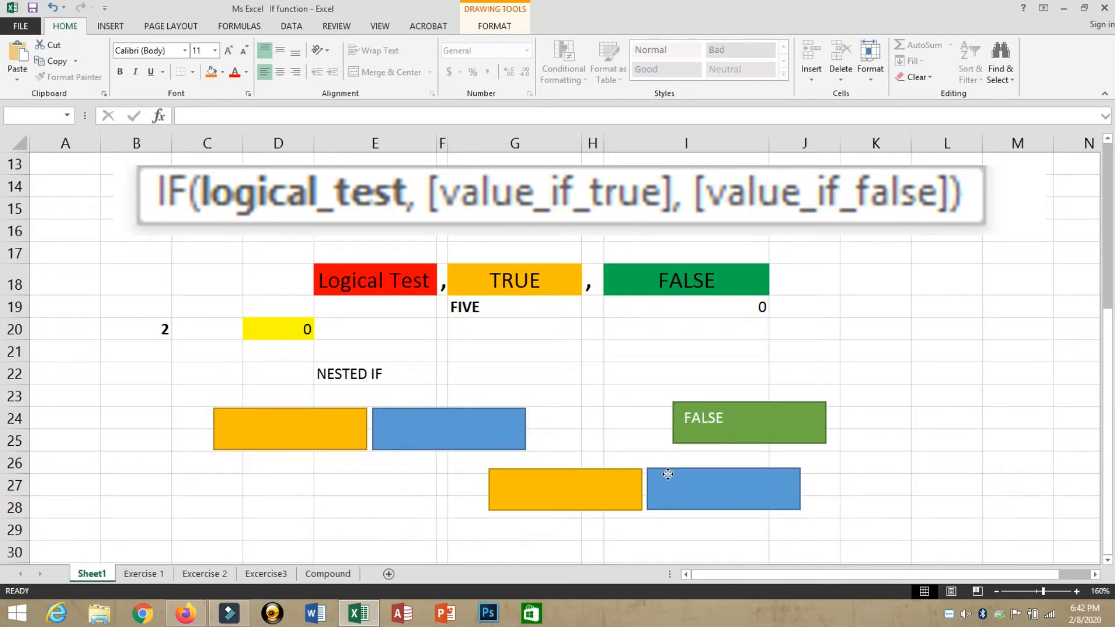
{"action": "left_click", "coordinate": [755, 419]}
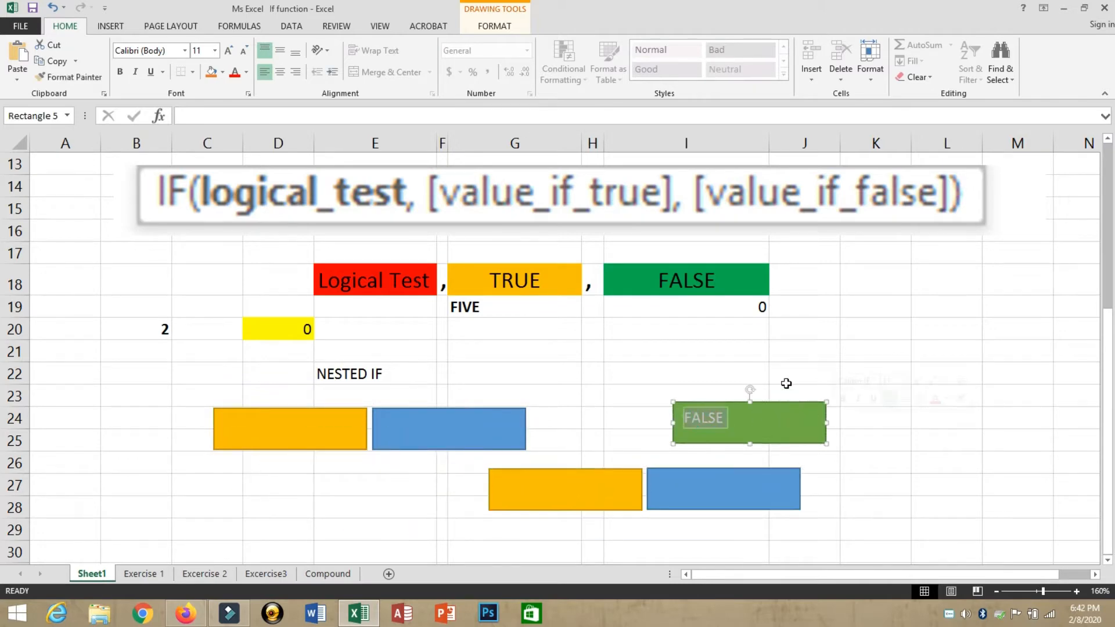
{"action": "left_click", "coordinate": [794, 347]}
{"action": "left_click_drag", "start_coordinate": [786, 405], "coordinate": [949, 401]}
{"action": "left_click", "coordinate": [587, 490]}
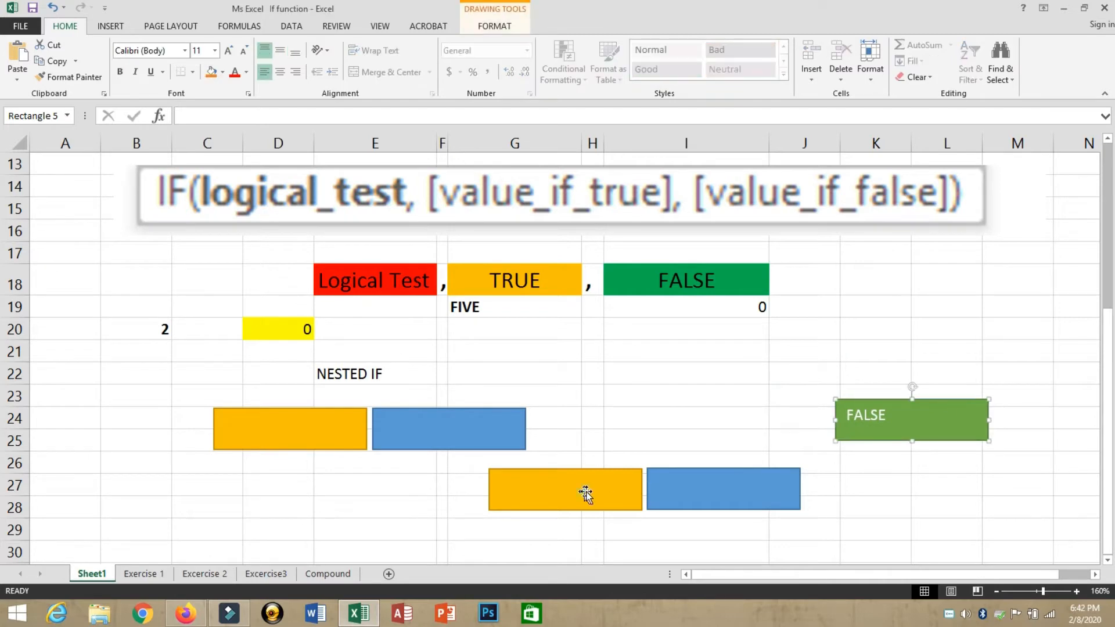
{"action": "left_click", "coordinate": [695, 496], "text": "ctrl"}
{"action": "left_click_drag", "start_coordinate": [691, 488], "coordinate": [720, 415]}
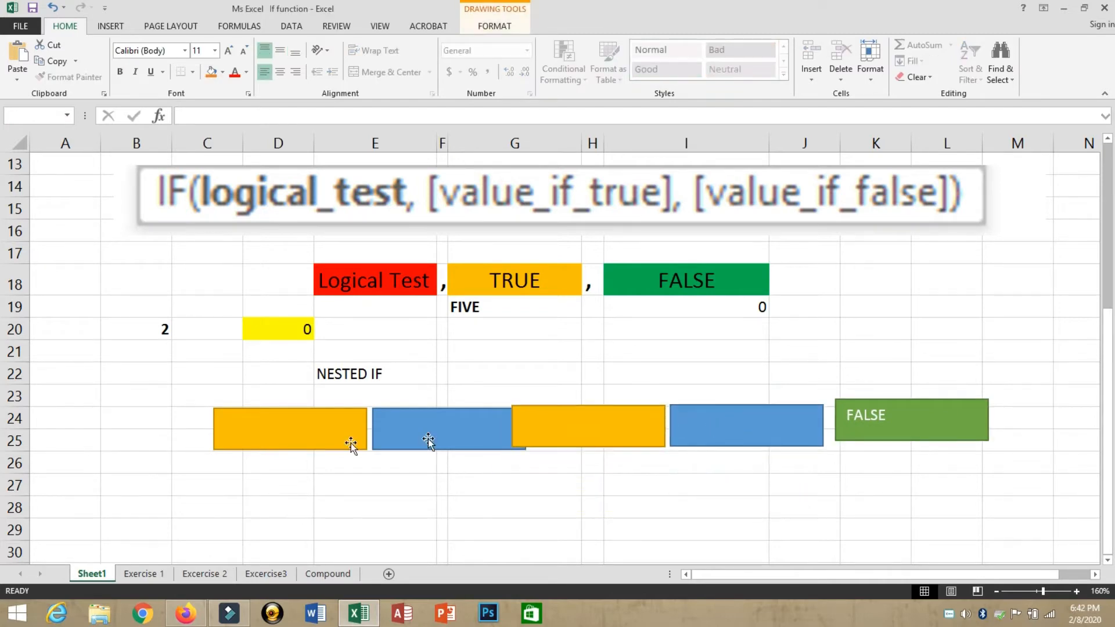
Step: Space both rectangle pairs and the FALSE box evenly in one row
{"action": "left_click", "coordinate": [264, 440]}
{"action": "left_click", "coordinate": [395, 441], "text": "ctrl"}
{"action": "left_click_drag", "start_coordinate": [403, 440], "coordinate": [302, 432]}
{"action": "left_click_drag", "start_coordinate": [532, 428], "coordinate": [477, 428]}
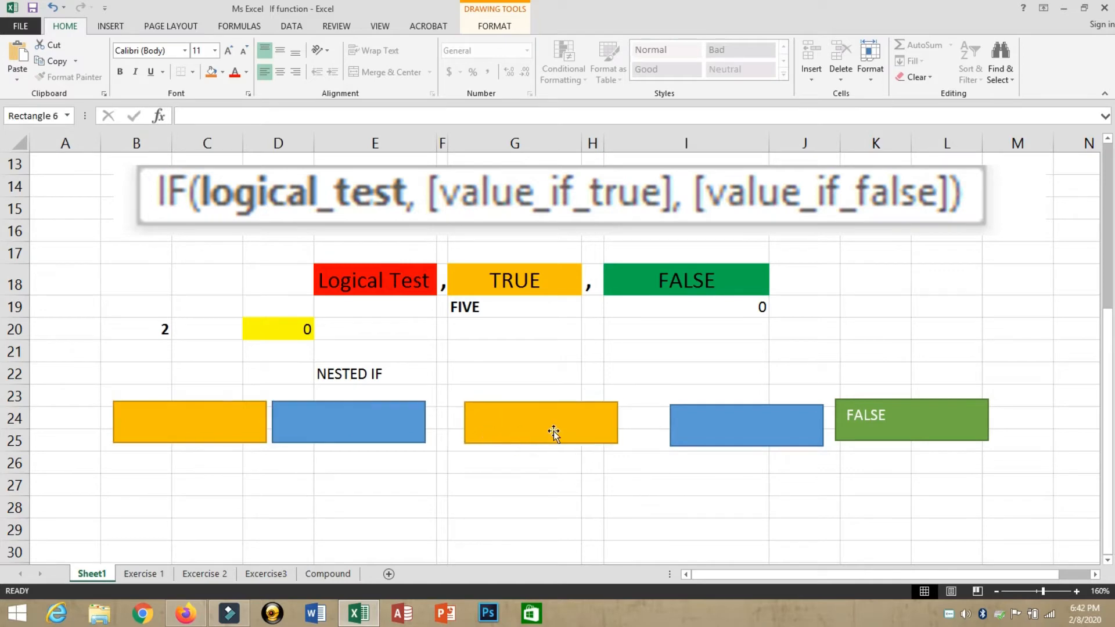
{"action": "left_click_drag", "start_coordinate": [695, 432], "coordinate": [664, 427]}
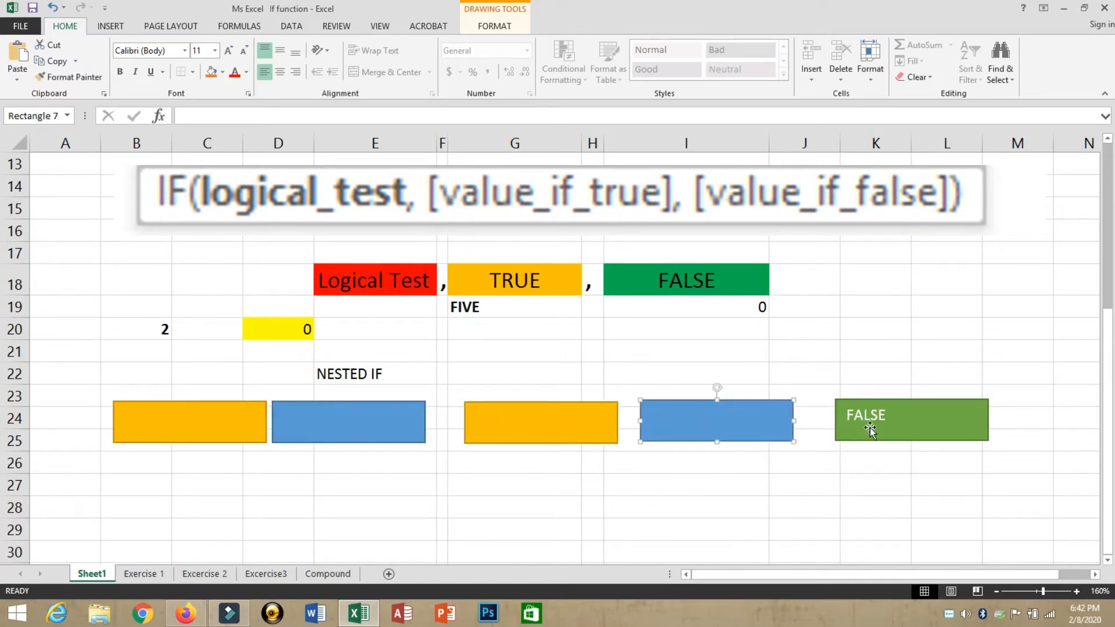
{"action": "left_click_drag", "start_coordinate": [870, 428], "coordinate": [849, 423]}
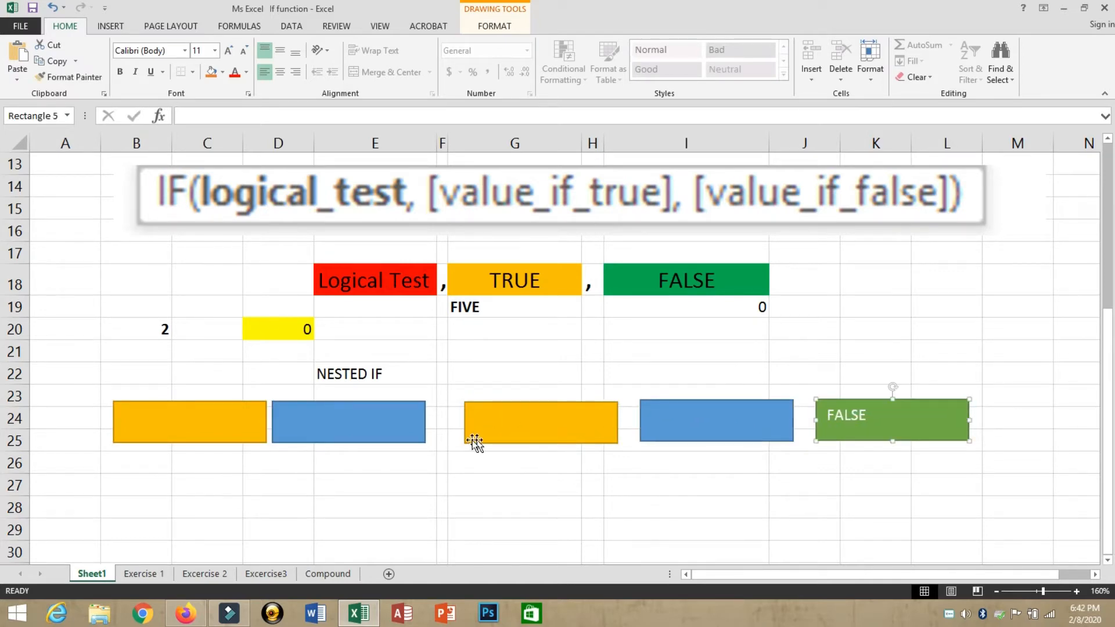
{"action": "left_click_drag", "start_coordinate": [416, 433], "coordinate": [422, 433]}
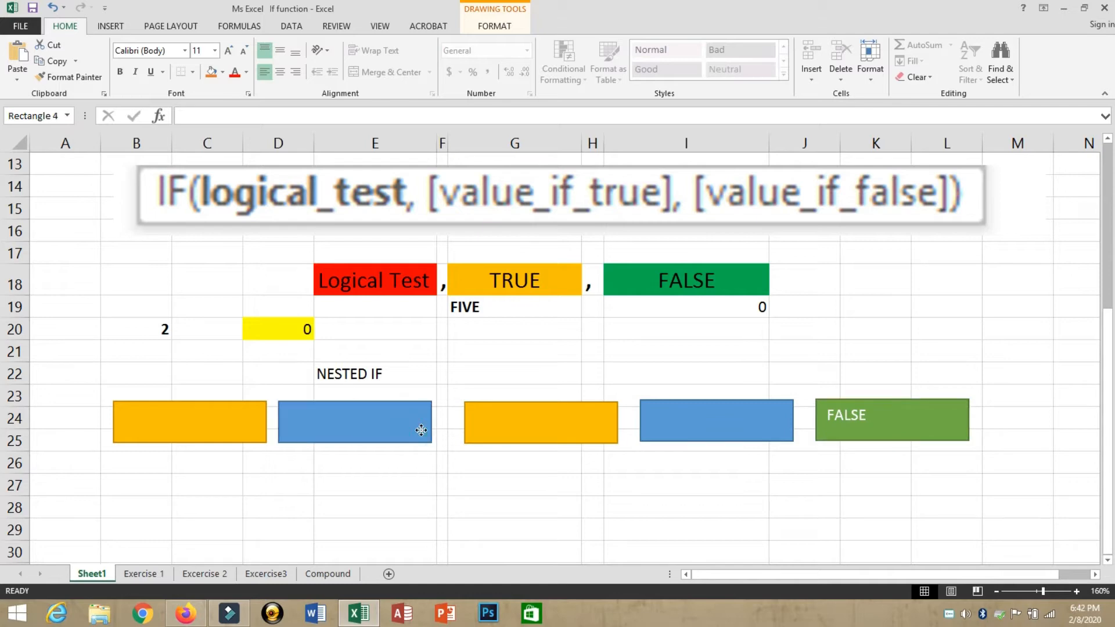
{"action": "left_click", "coordinate": [161, 433]}
{"action": "left_click", "coordinate": [378, 287]}
Step: Label the first orange and blue rectangles logical test and true - 1
{"action": "left_click", "coordinate": [534, 290]}
{"action": "left_click", "coordinate": [245, 409]}
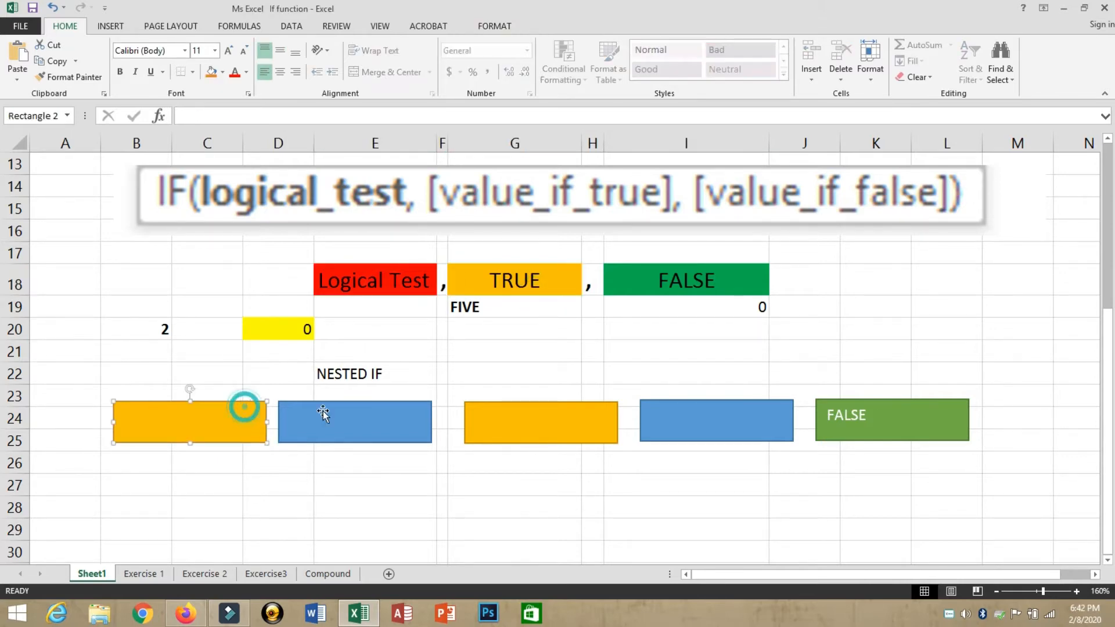
{"action": "left_click", "coordinate": [323, 413], "text": "shift"}
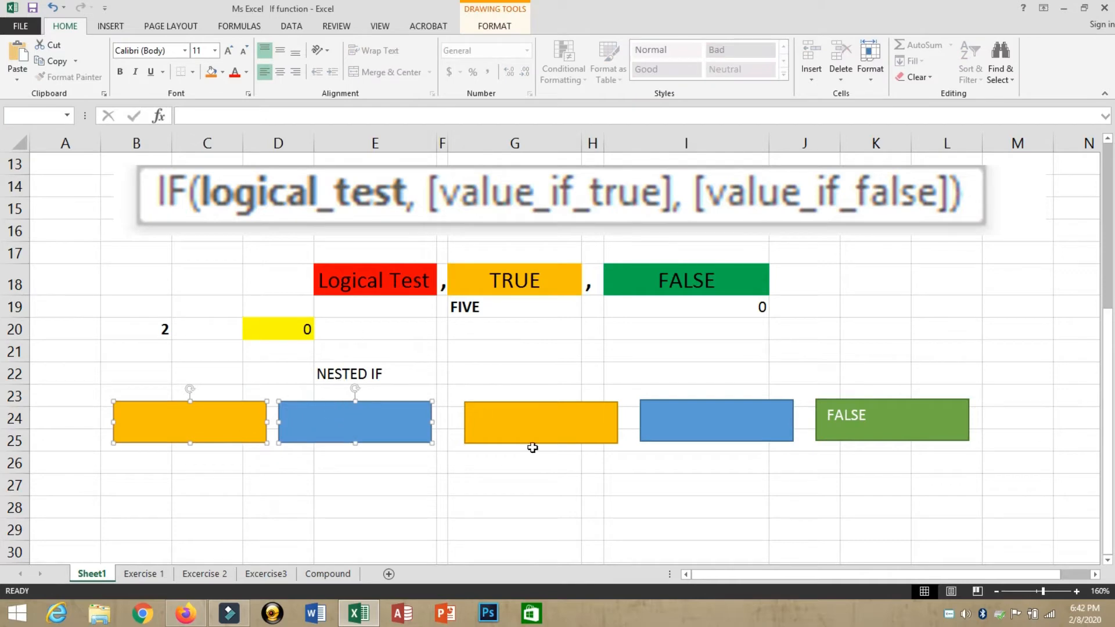
{"action": "left_click", "coordinate": [523, 429]}
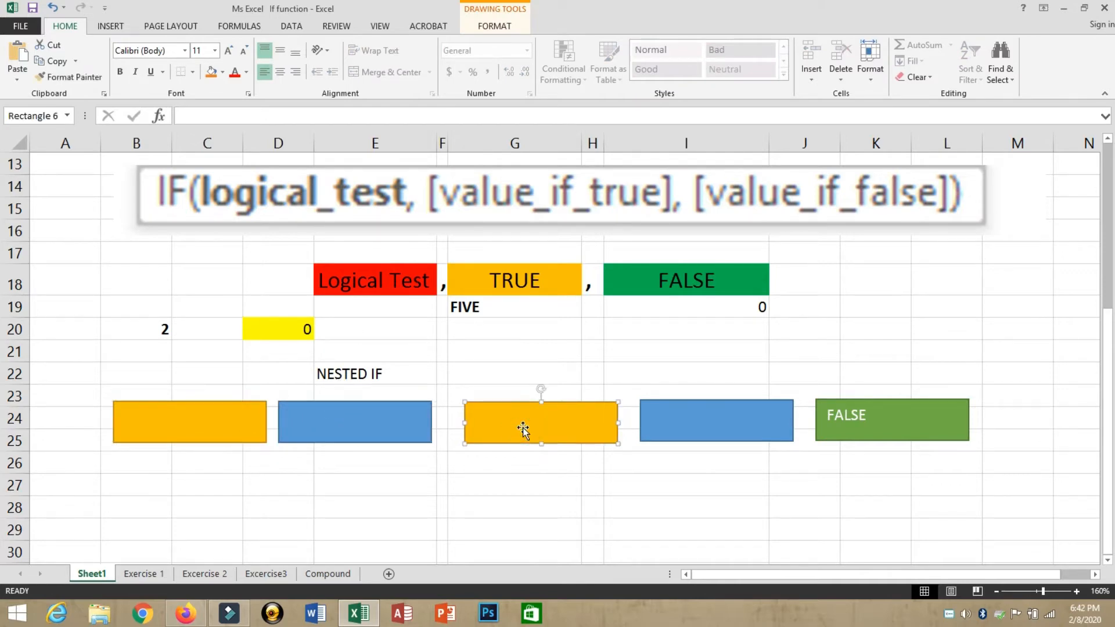
{"action": "left_click", "coordinate": [691, 429]}
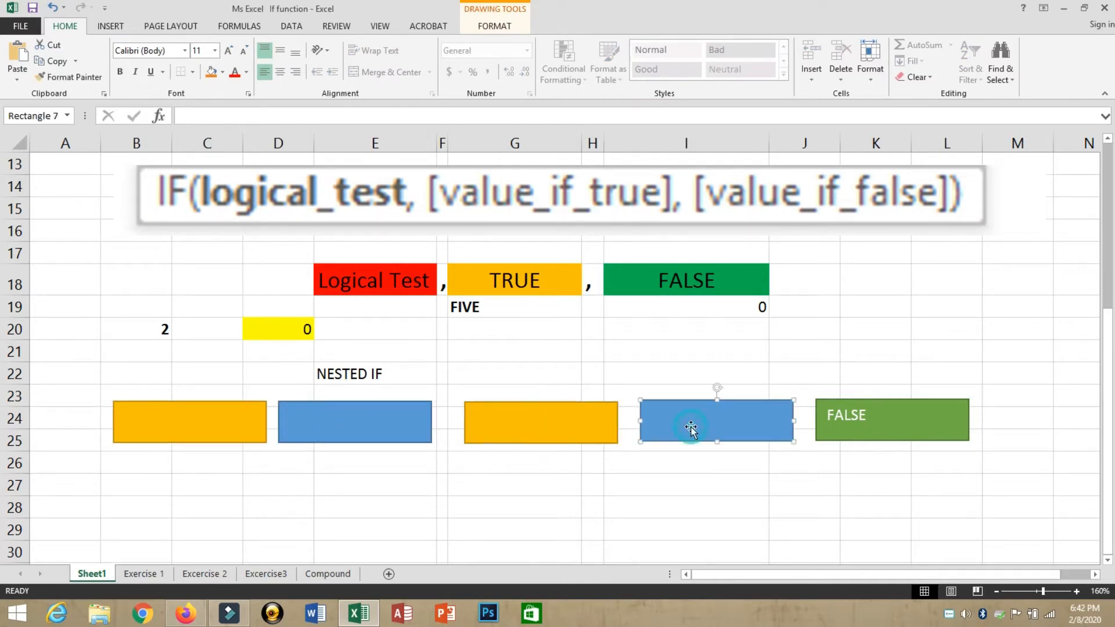
{"action": "left_click", "coordinate": [242, 437]}
{"action": "type", "text": "log"}
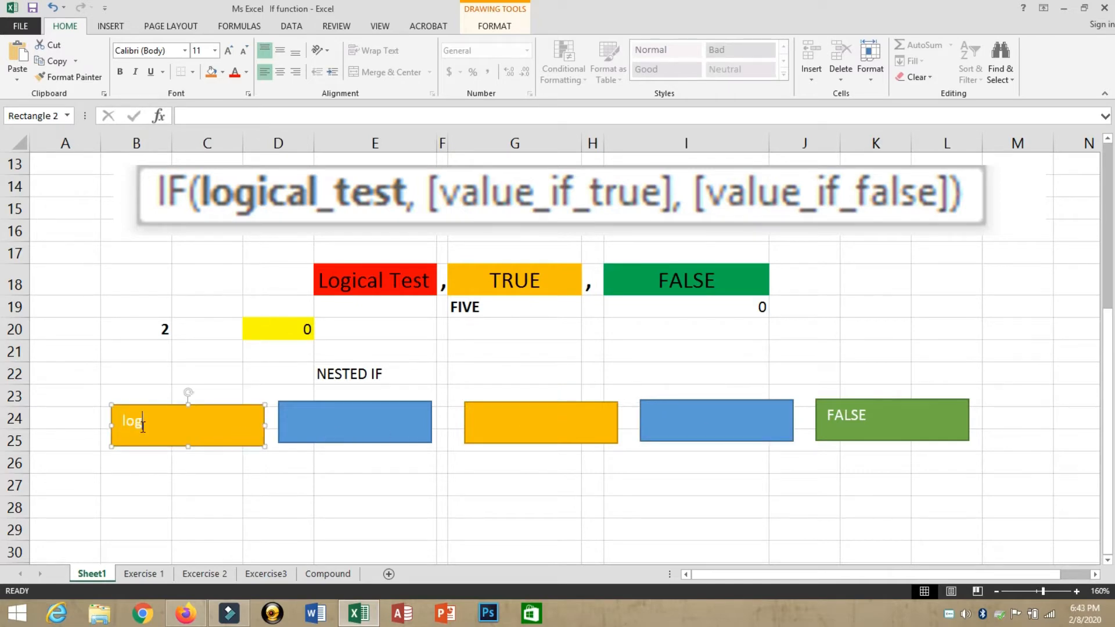
{"action": "type", "text": "ical 1"}
{"action": "left_click", "coordinate": [346, 419]}
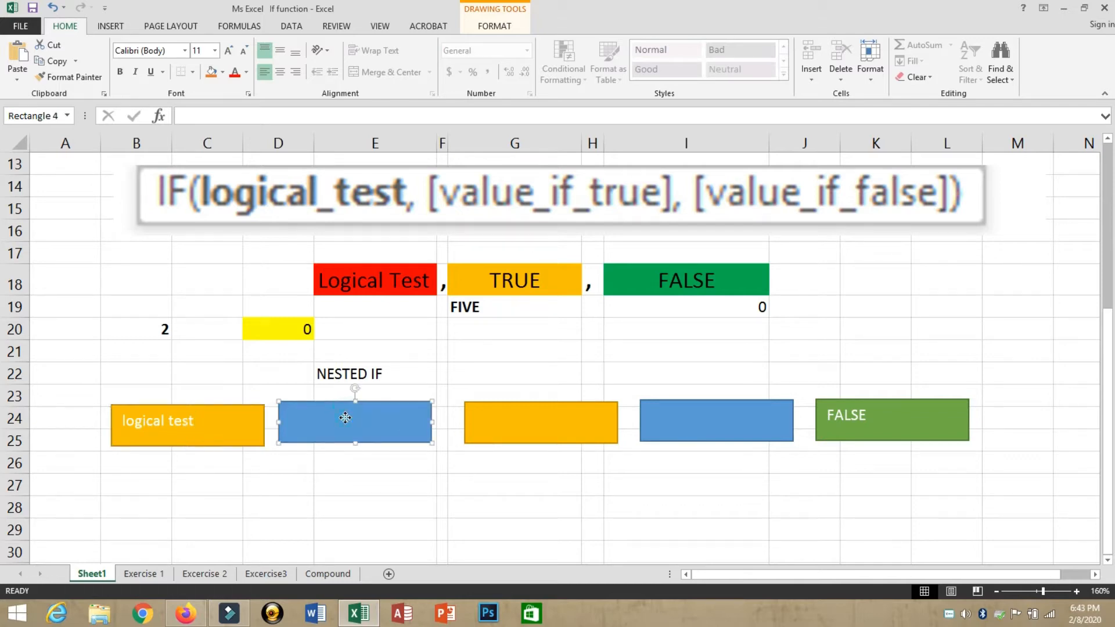
{"action": "right_click", "coordinate": [345, 418]}
{"action": "left_click", "coordinate": [404, 251]}
{"action": "type", "text": "true - 1"}
{"action": "left_click", "coordinate": [306, 469]}
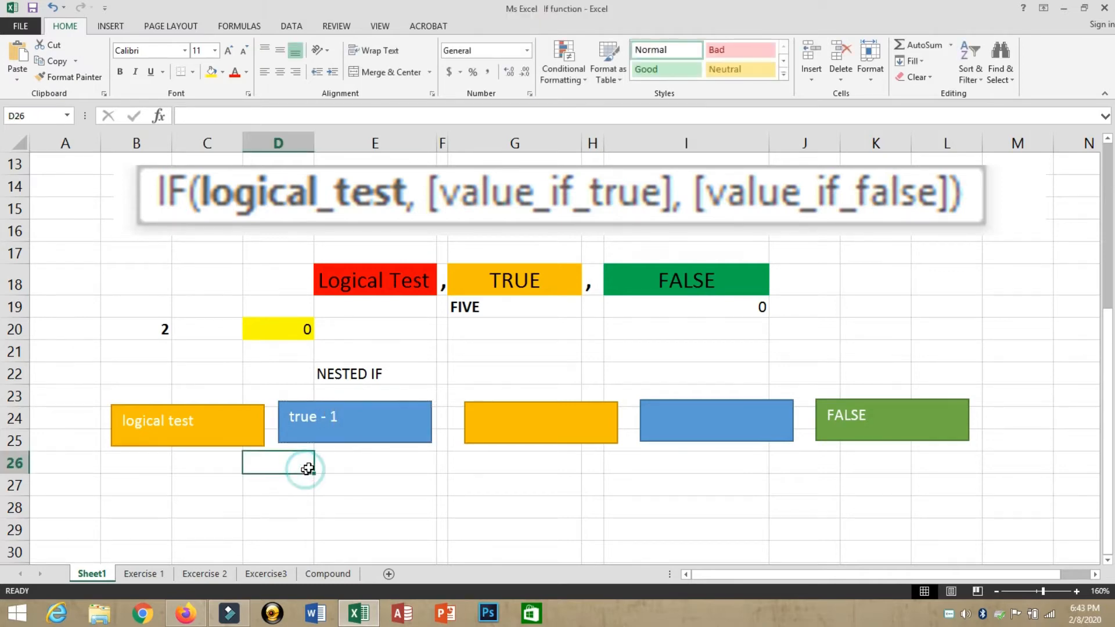
Step: Label the second orange and blue rectangles Logical test 2 and True - 2
{"action": "left_click", "coordinate": [533, 418]}
{"action": "right_click", "coordinate": [530, 419]}
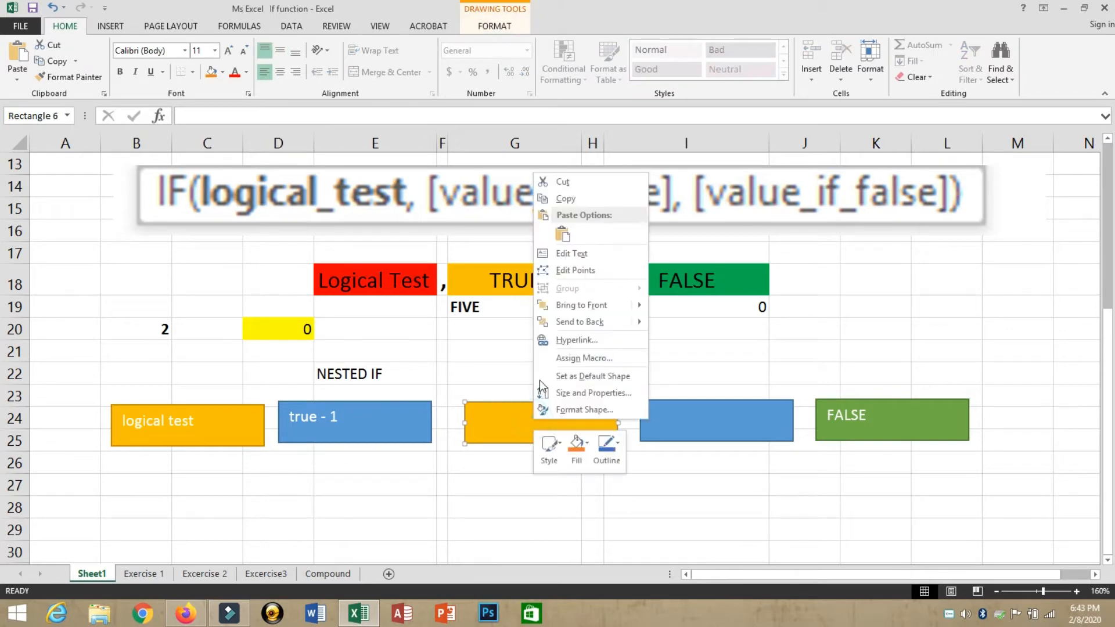
{"action": "left_click", "coordinate": [558, 254]}
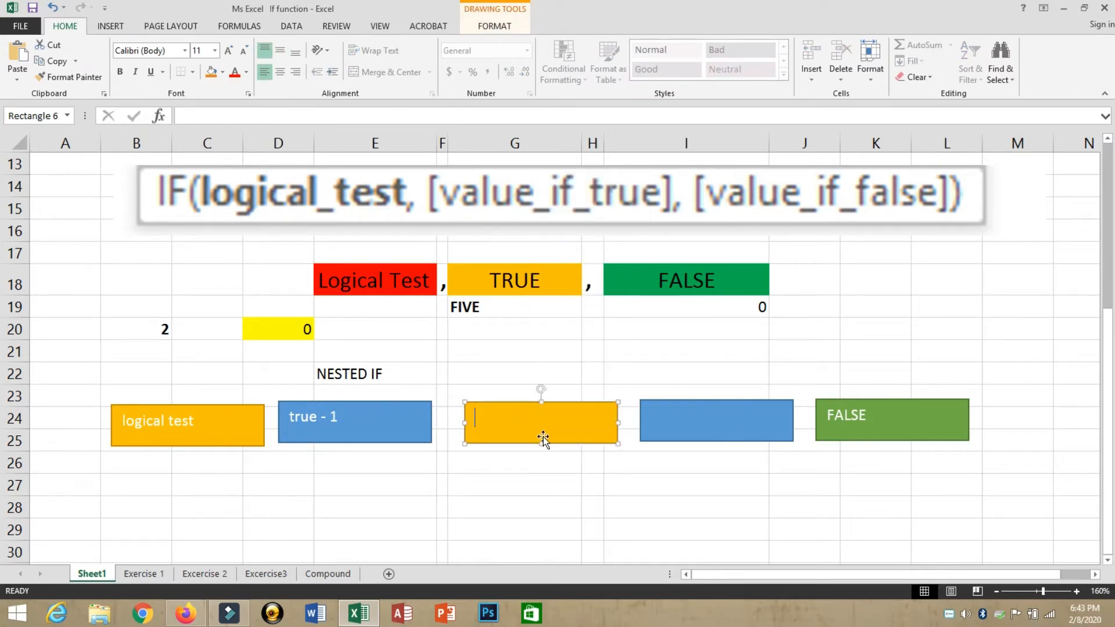
{"action": "type", "text": "Logical test 2"}
{"action": "left_click", "coordinate": [722, 422]}
{"action": "right_click", "coordinate": [722, 419]}
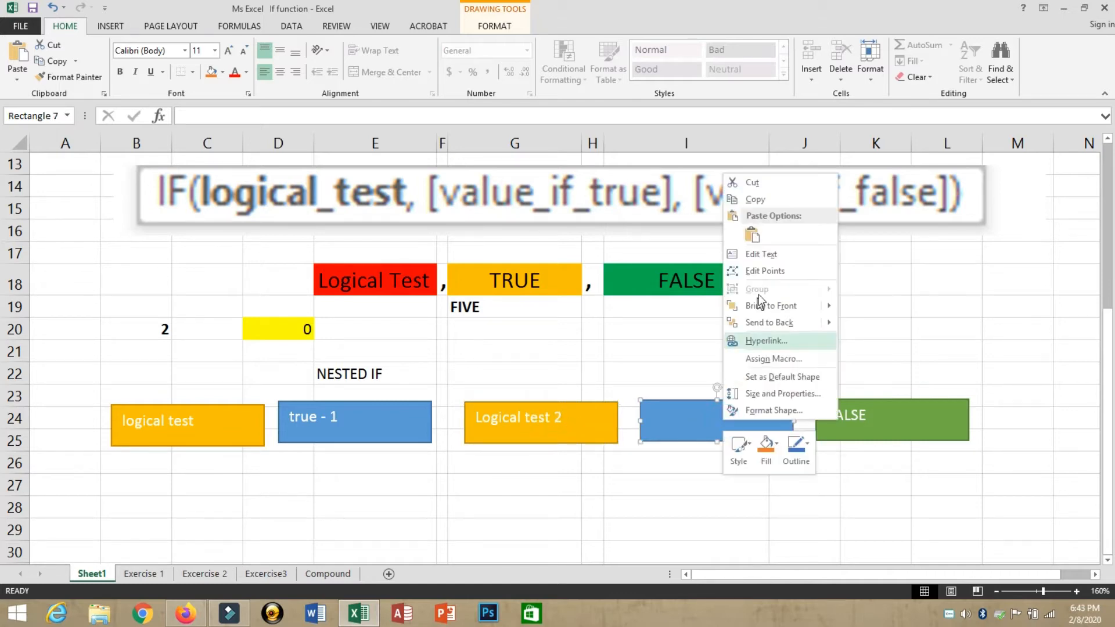
{"action": "left_click", "coordinate": [751, 256]}
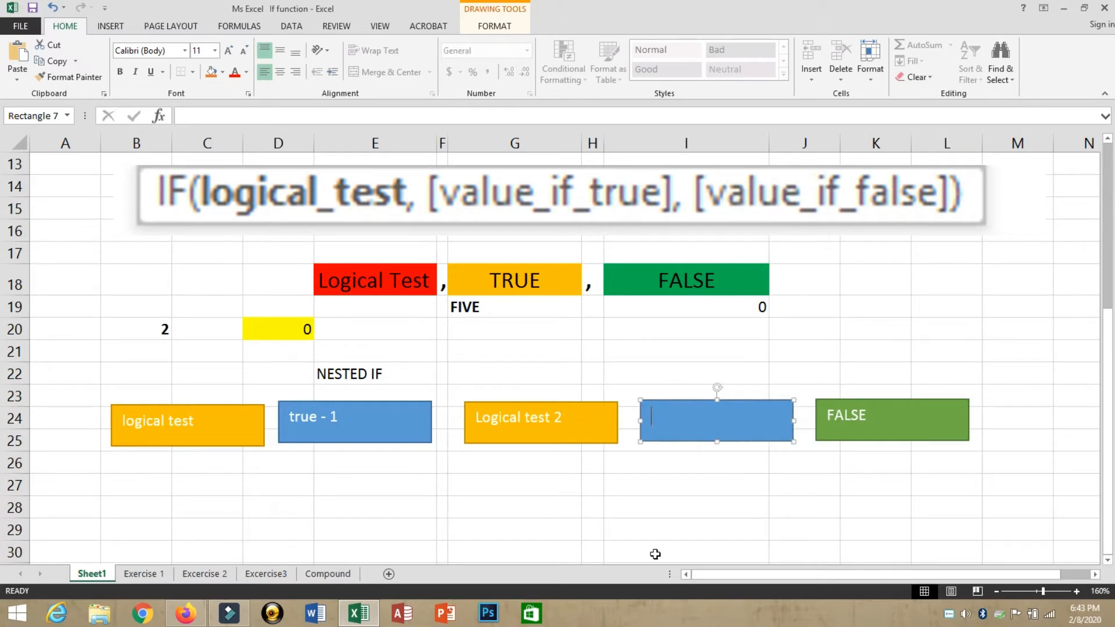
{"action": "type", "text": "True - 2"}
{"action": "left_click", "coordinate": [604, 525]}
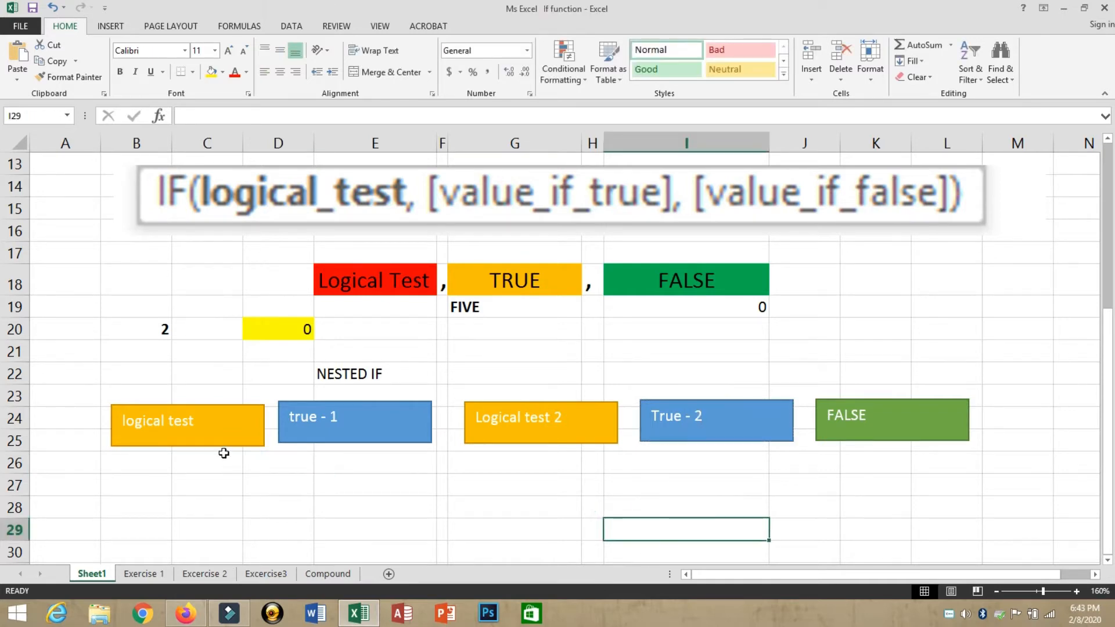
{"action": "left_click", "coordinate": [374, 282]}
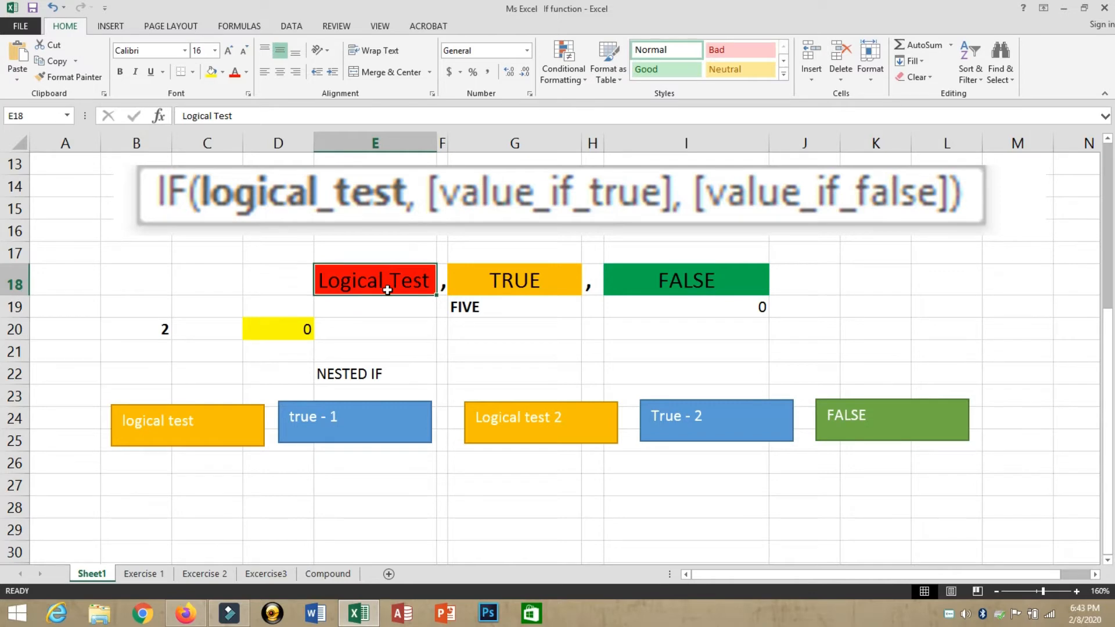
{"action": "left_click", "coordinate": [514, 290]}
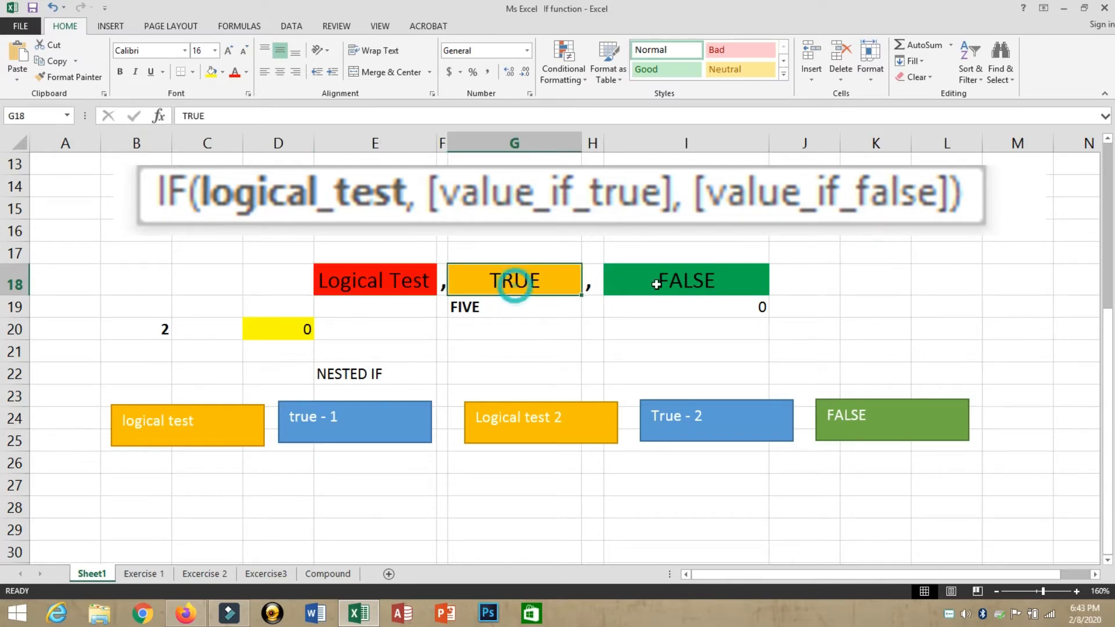
{"action": "left_click", "coordinate": [671, 286]}
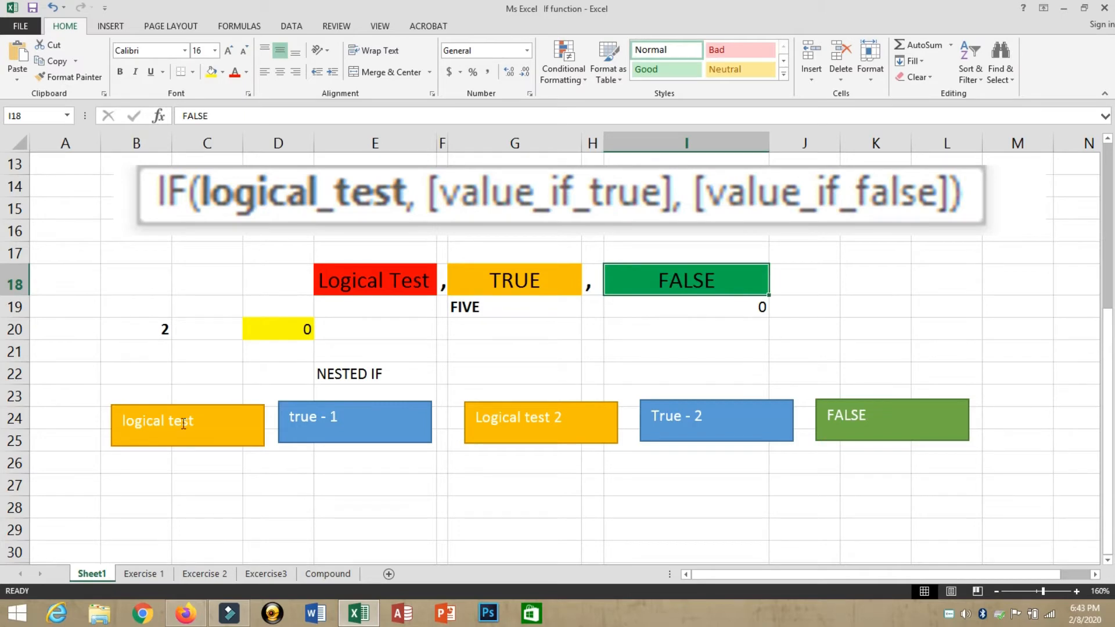
{"action": "left_click", "coordinate": [212, 443]}
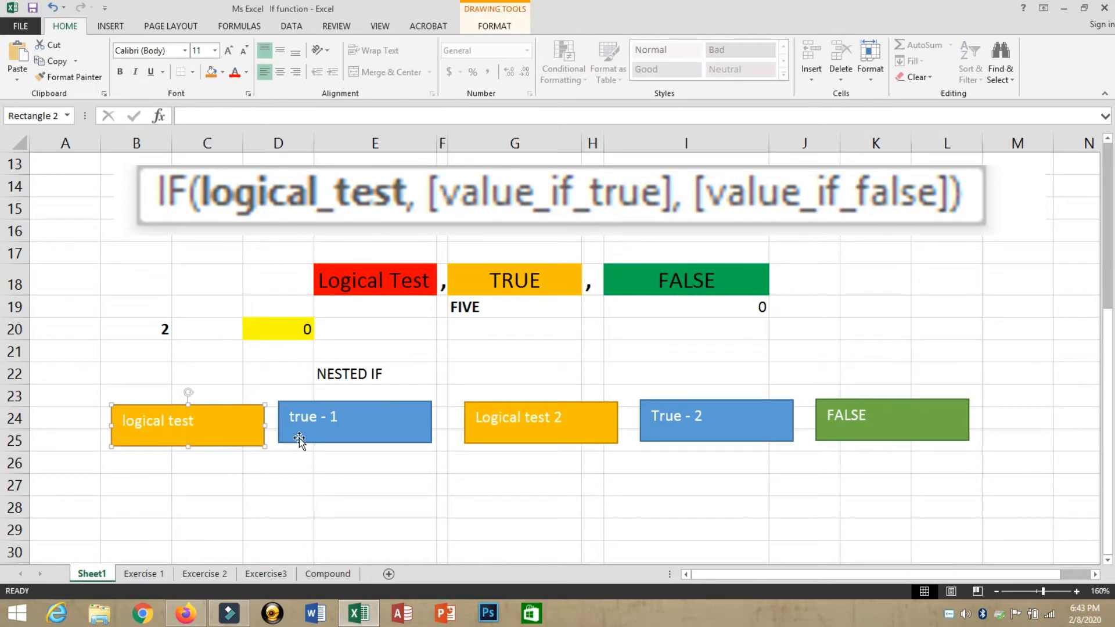
{"action": "left_click", "coordinate": [493, 422]}
{"action": "left_click", "coordinate": [743, 430]}
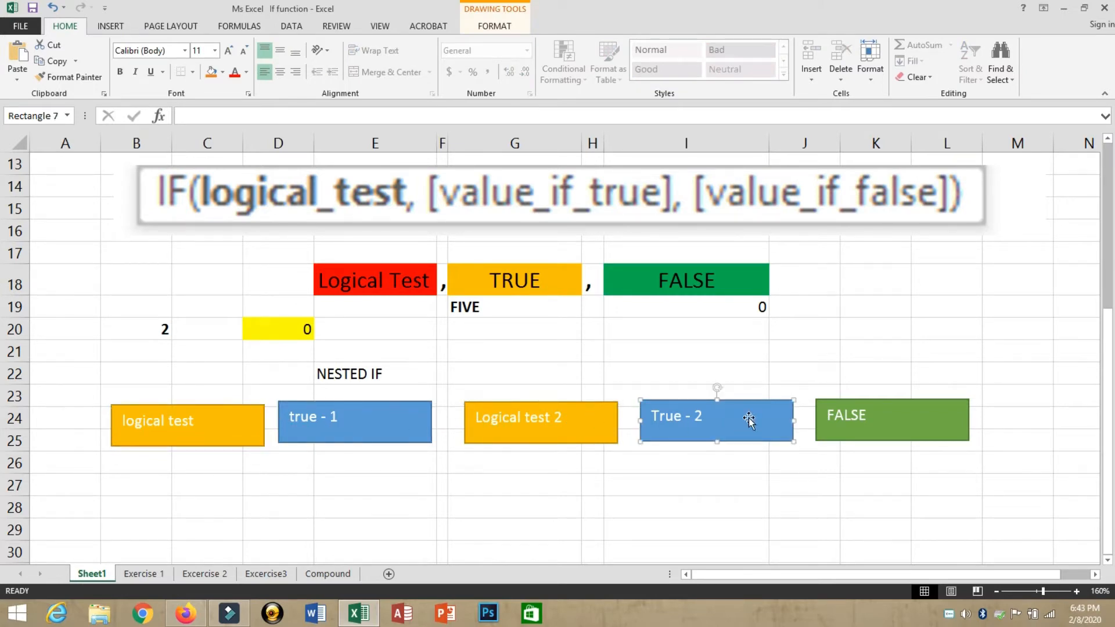
{"action": "left_click", "coordinate": [827, 434]}
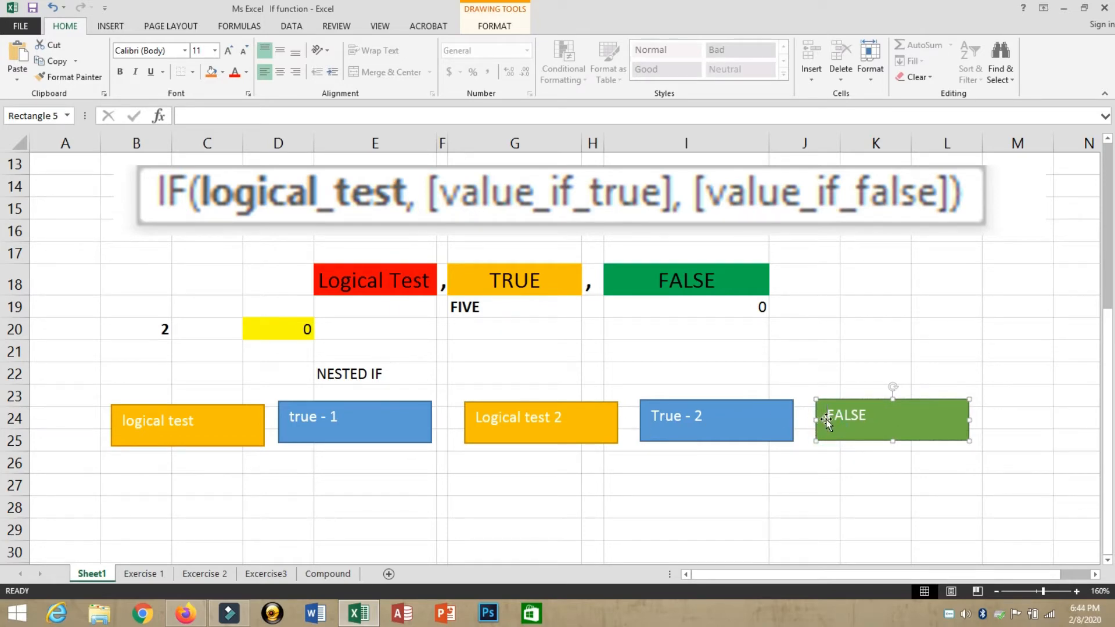
{"action": "left_click", "coordinate": [191, 409]}
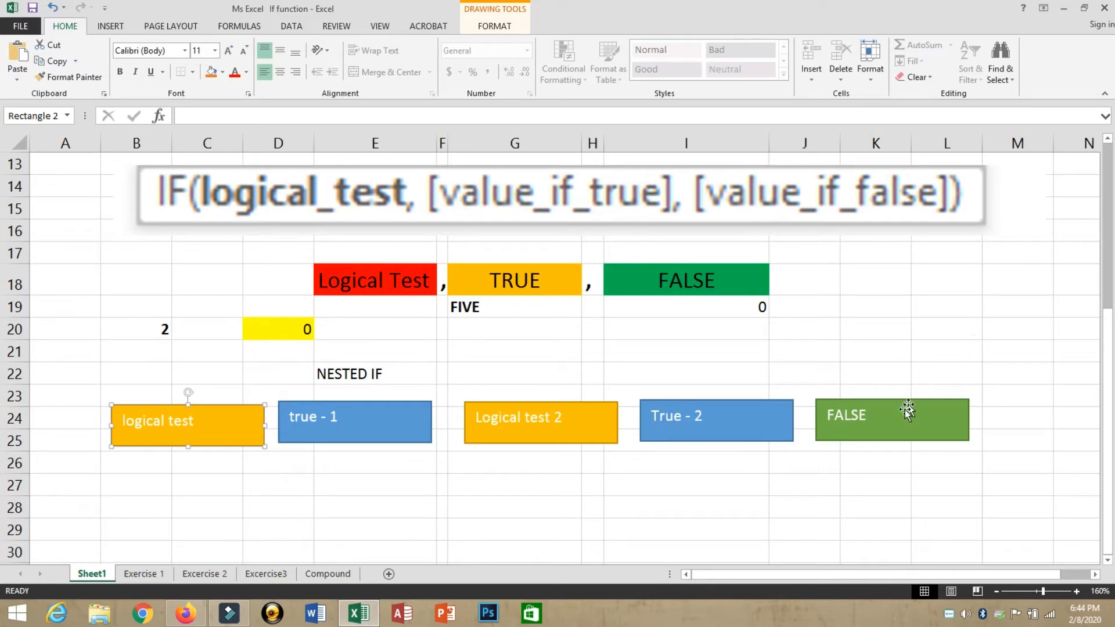
{"action": "left_click", "coordinate": [895, 423]}
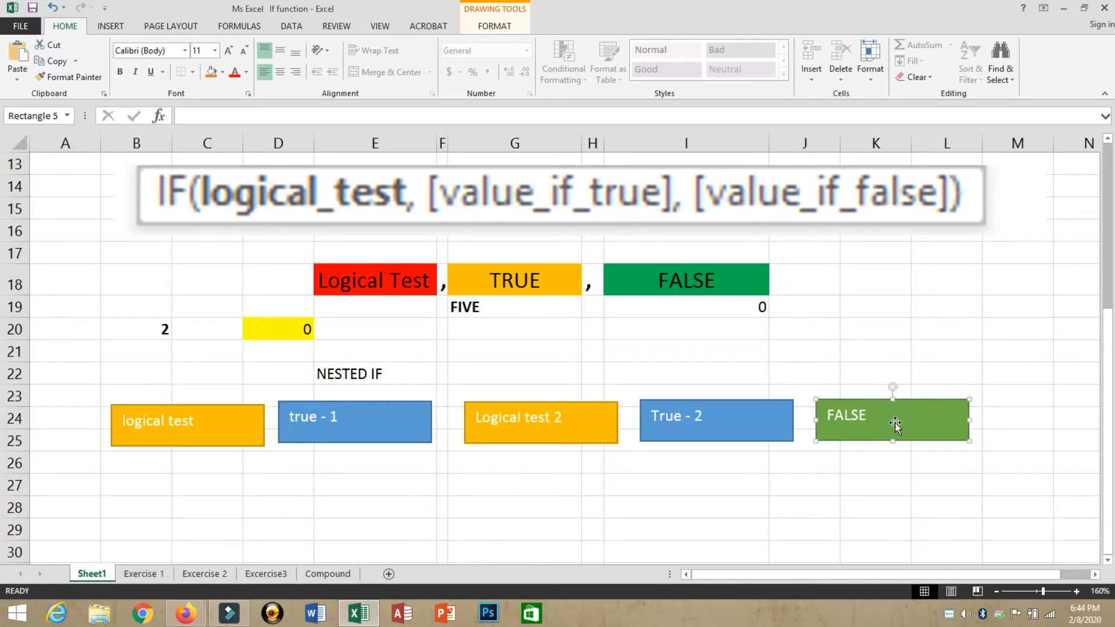
{"action": "left_click", "coordinate": [529, 431]}
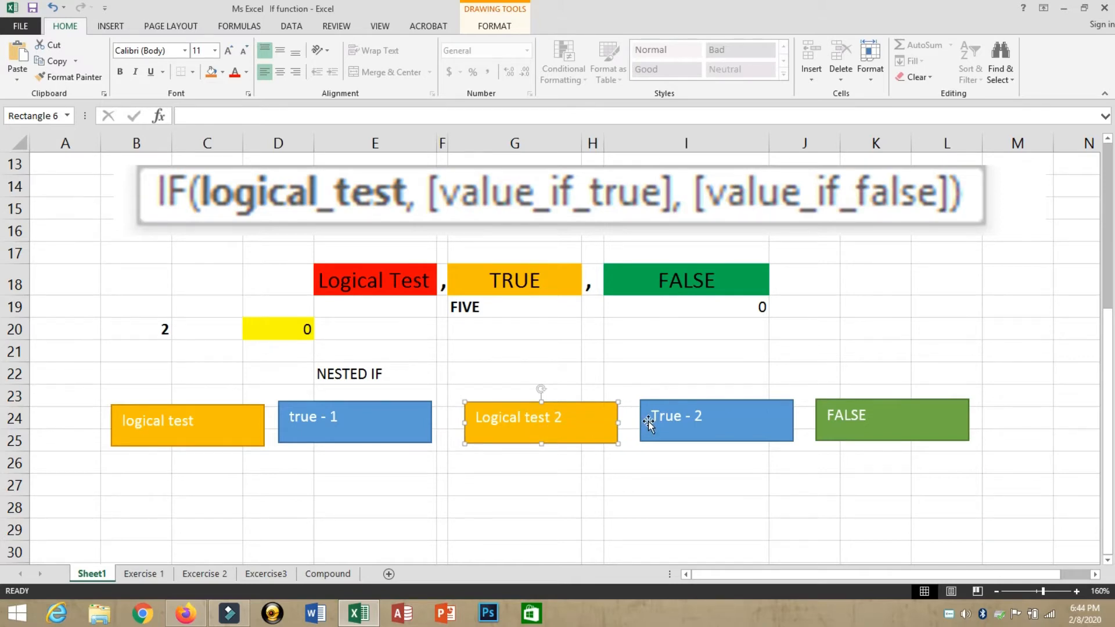
{"action": "left_click", "coordinate": [877, 420]}
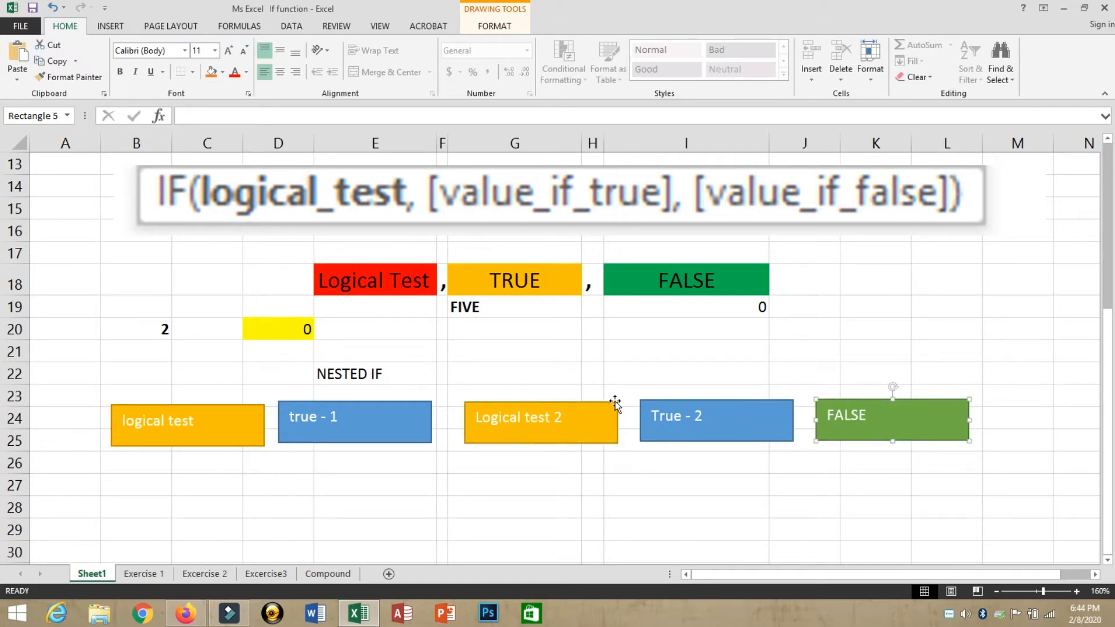
{"action": "left_click", "coordinate": [211, 420]}
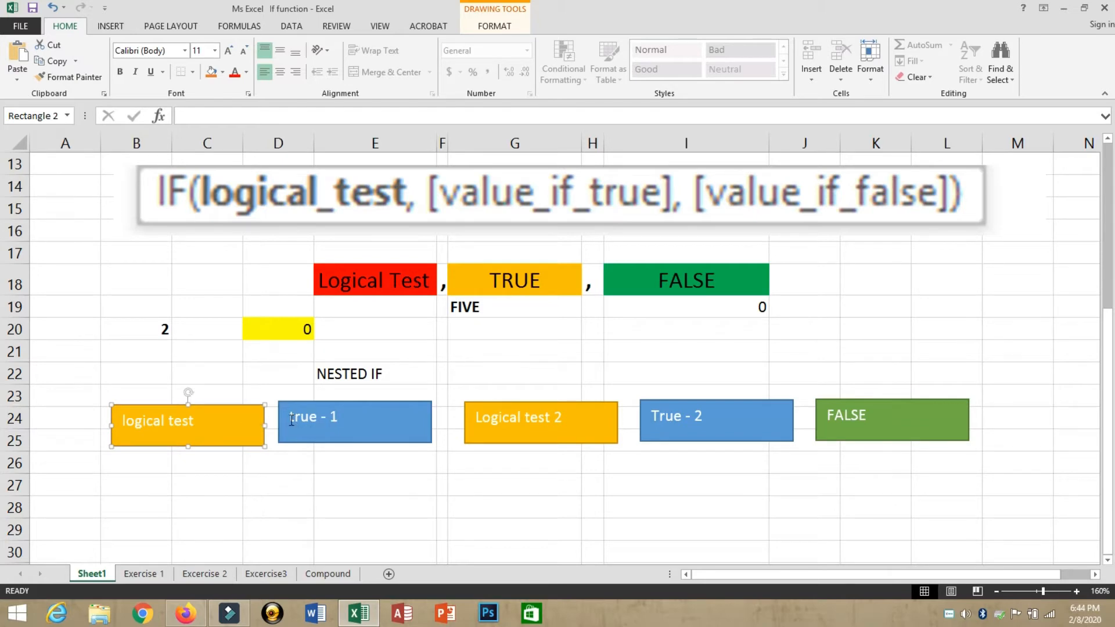
Step: Highlight the true - 1, Logical test 2 and True - 2 labels to explain the diagram
{"action": "left_click_drag", "start_coordinate": [290, 417], "coordinate": [344, 416]}
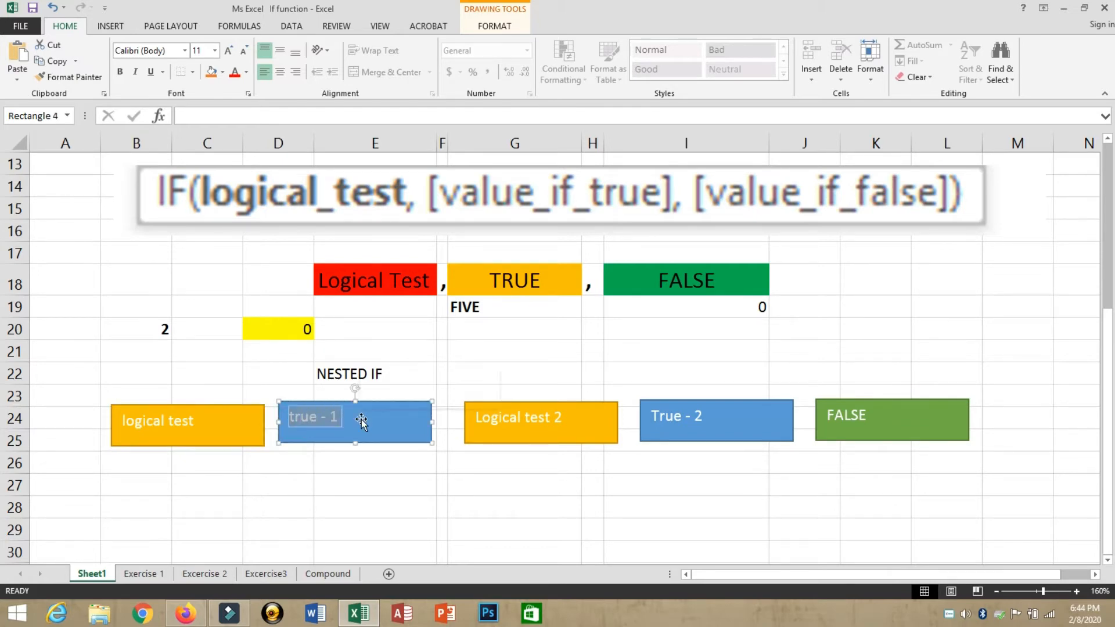
{"action": "left_click", "coordinate": [511, 424]}
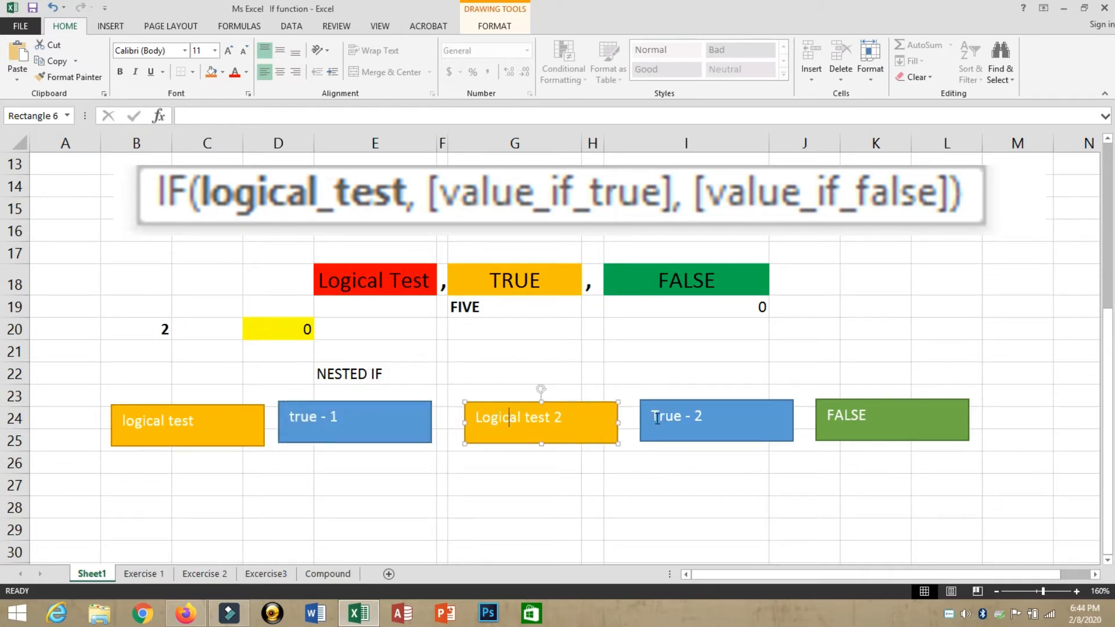
{"action": "left_click_drag", "start_coordinate": [657, 419], "coordinate": [683, 417]}
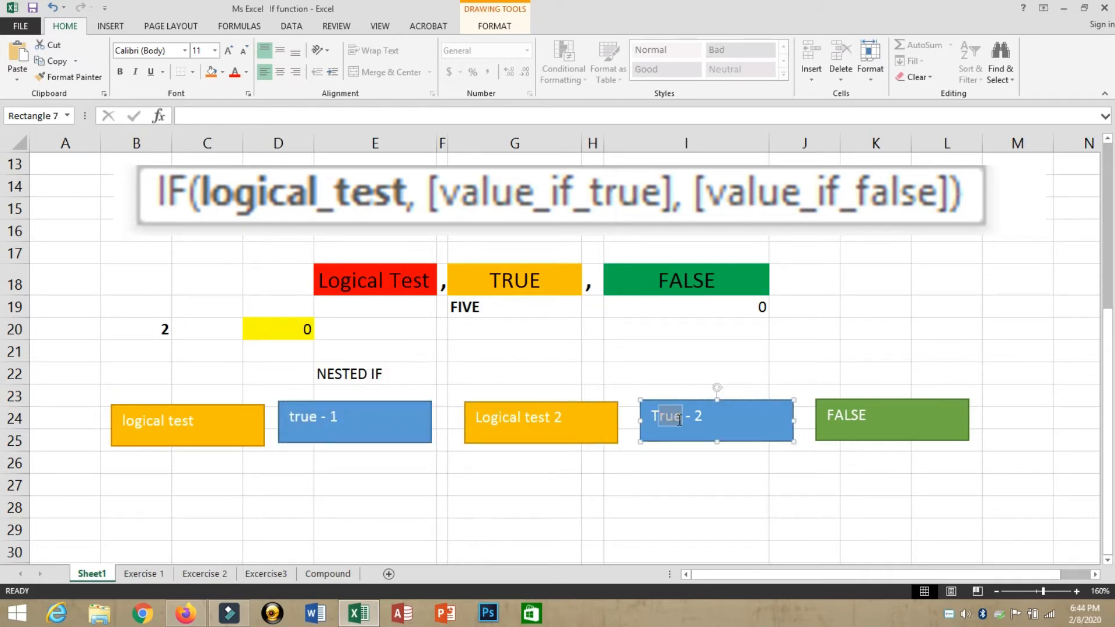
{"action": "left_click", "coordinate": [646, 413]}
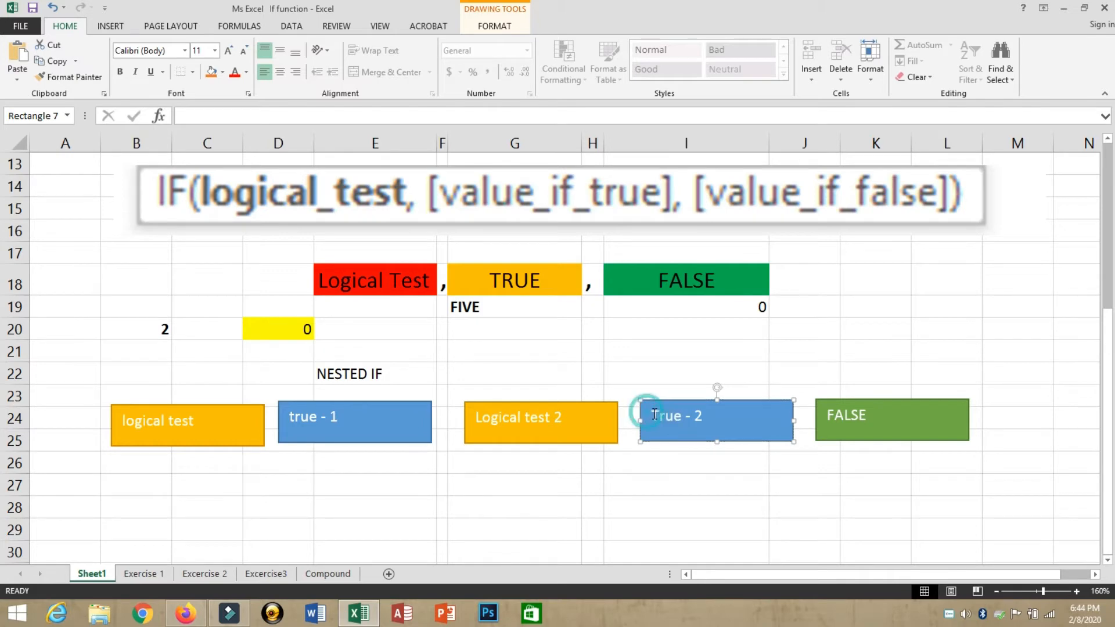
Step: Copy the logical test and true - 1 boxes down to rows 27–28
{"action": "left_click", "coordinate": [832, 350]}
{"action": "left_click", "coordinate": [231, 432]}
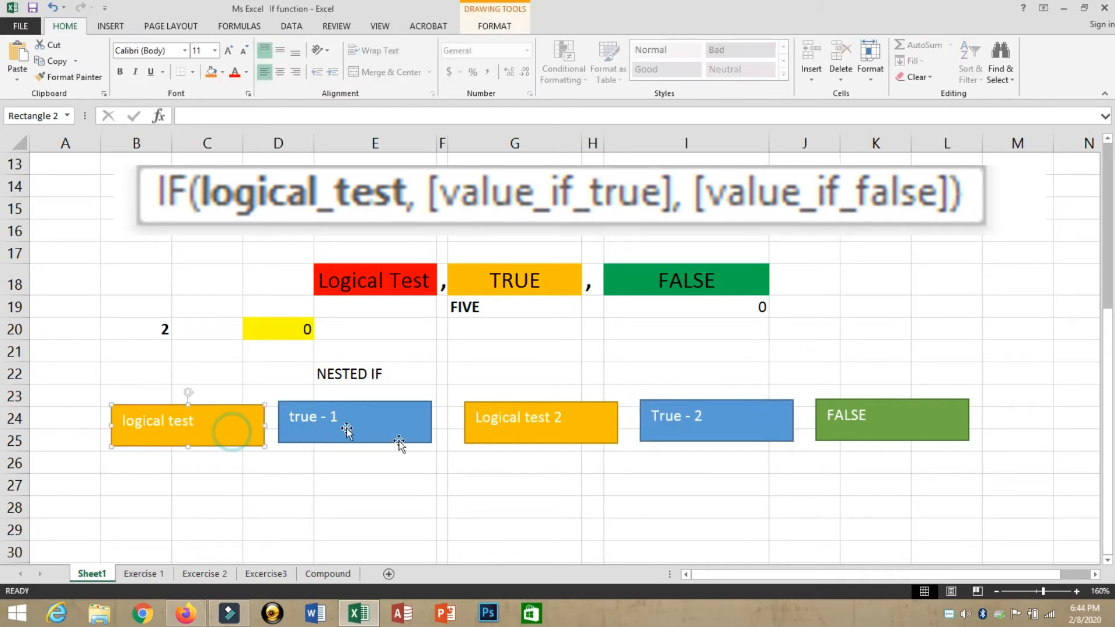
{"action": "left_click_drag", "start_coordinate": [668, 500], "coordinate": [531, 506]}
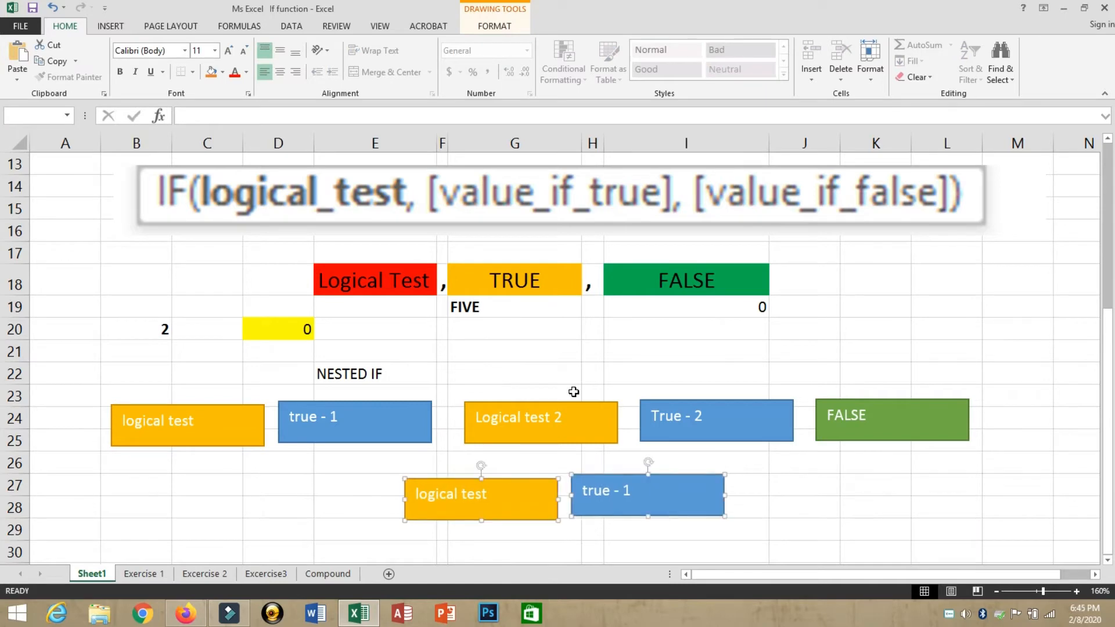
{"action": "left_click", "coordinate": [570, 355]}
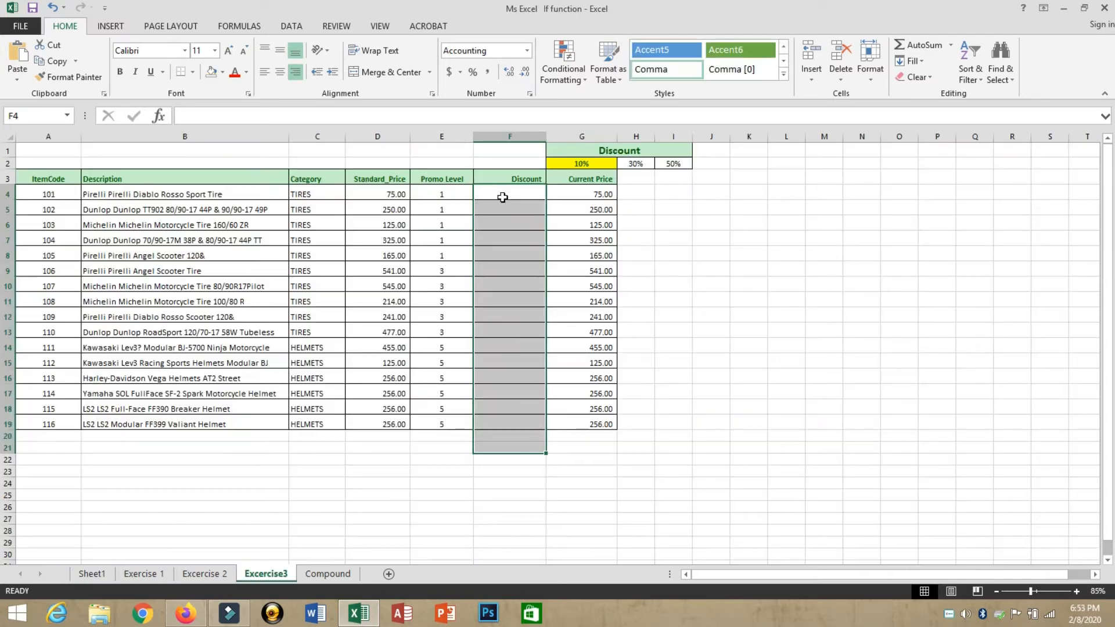
{"action": "left_click", "coordinate": [502, 198]}
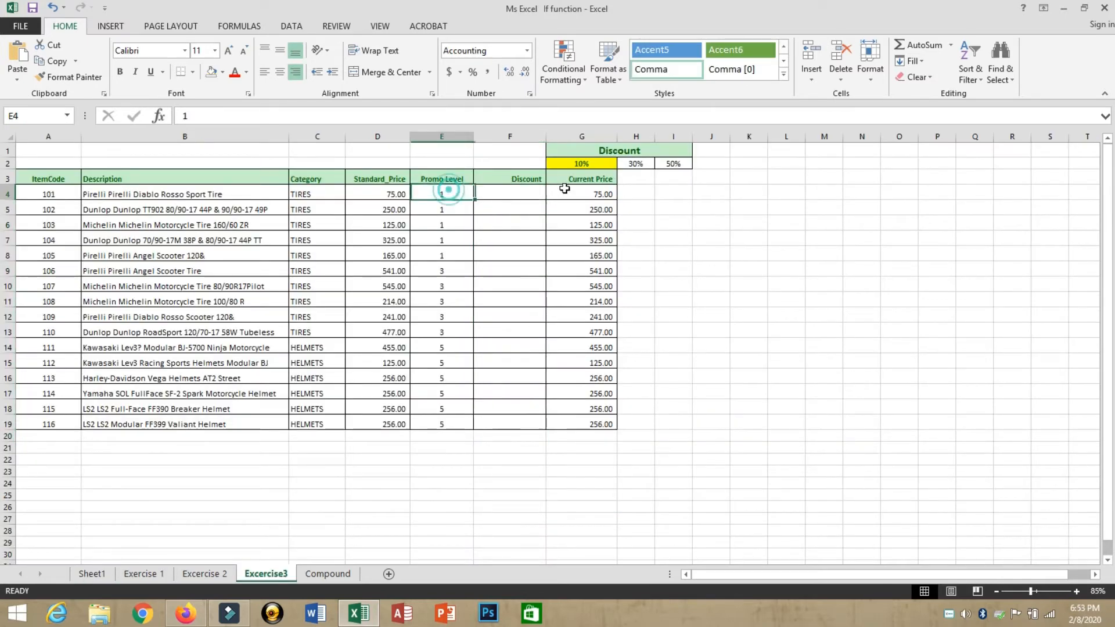
{"action": "left_click", "coordinate": [574, 165]}
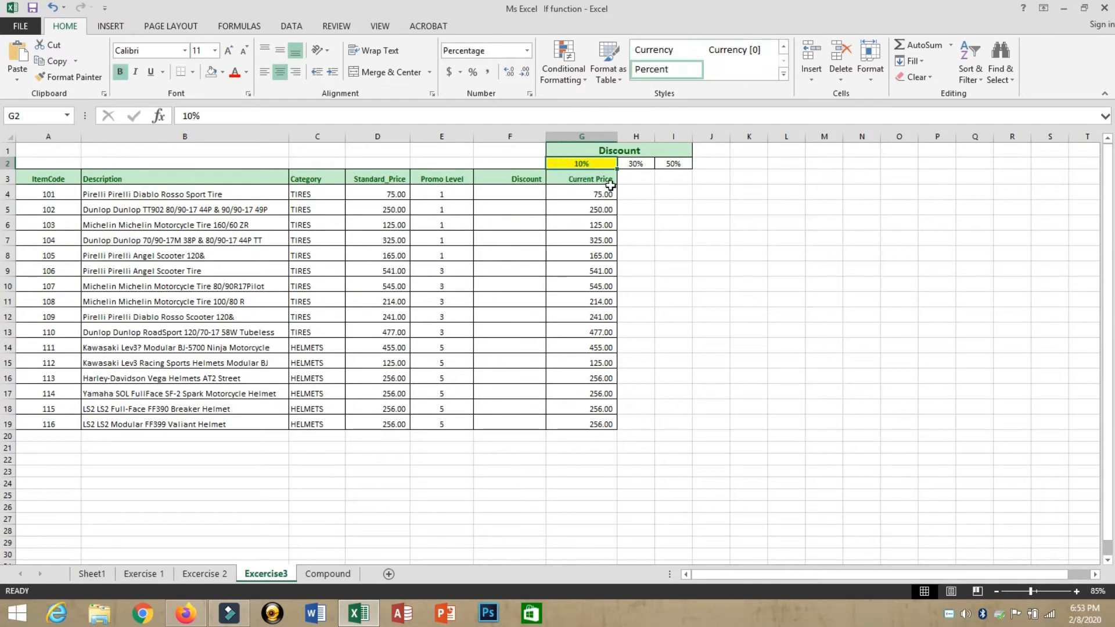
{"action": "left_click", "coordinate": [581, 163]}
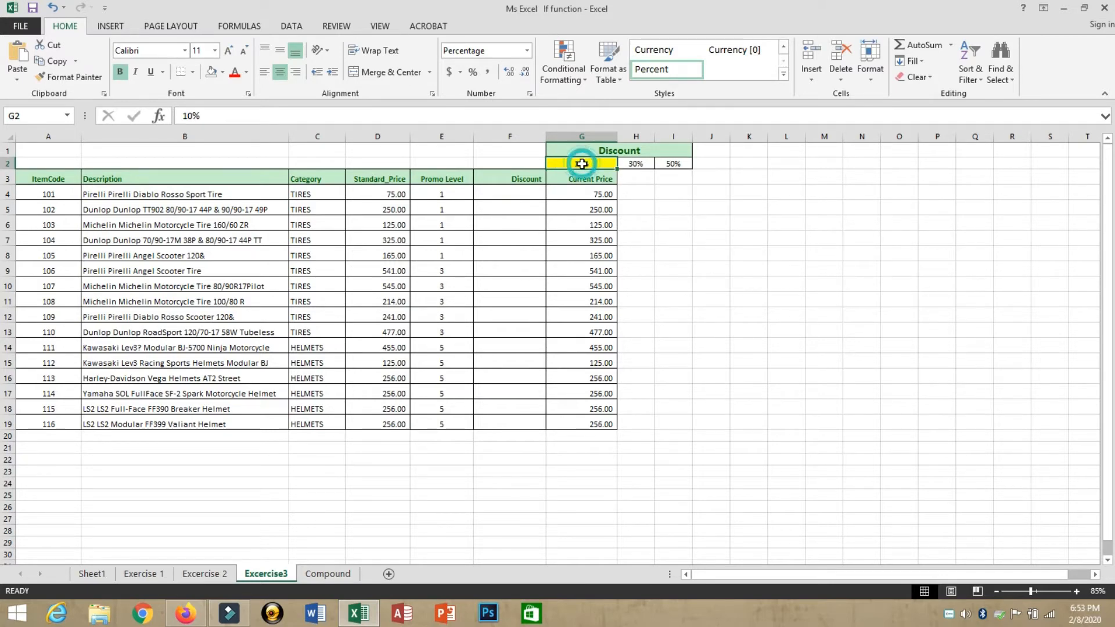
{"action": "left_click", "coordinate": [637, 163]}
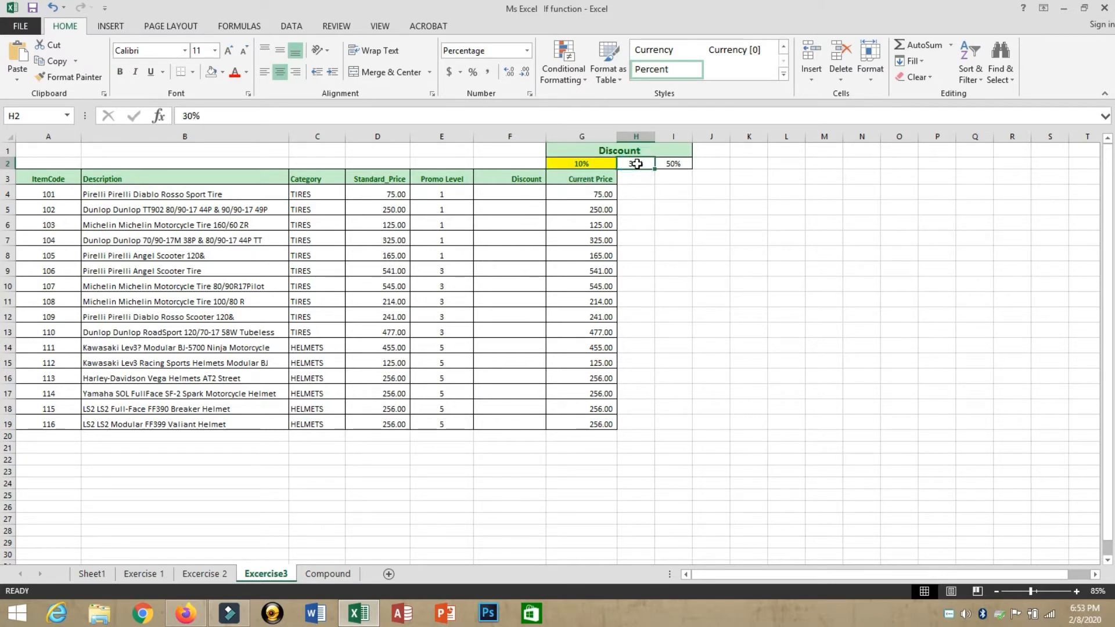
{"action": "left_click", "coordinate": [674, 164]}
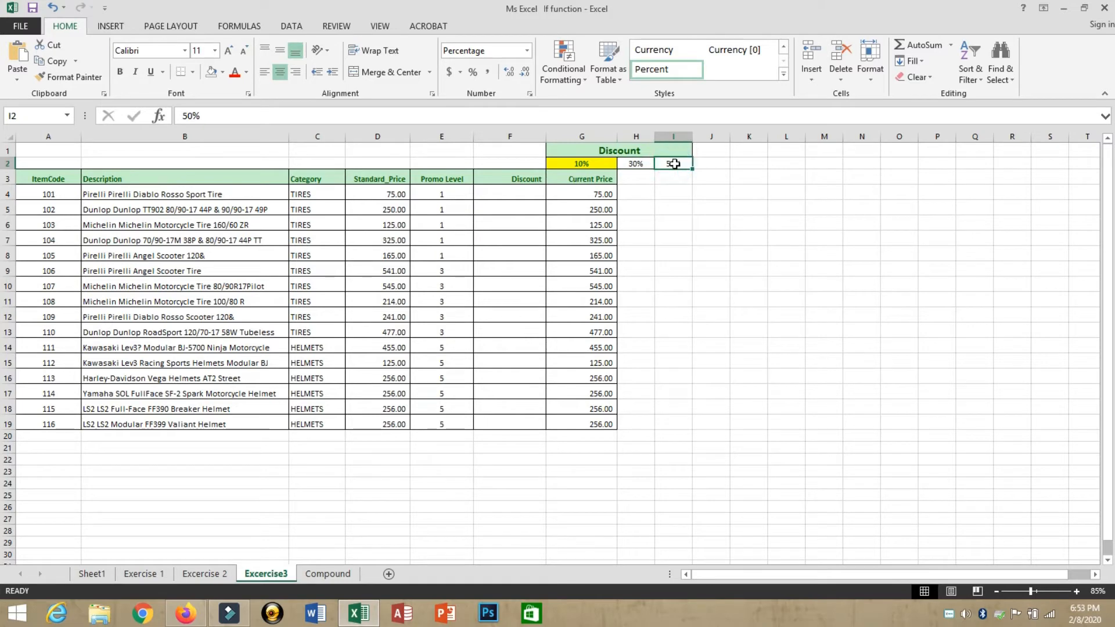
{"action": "left_click", "coordinate": [510, 191]}
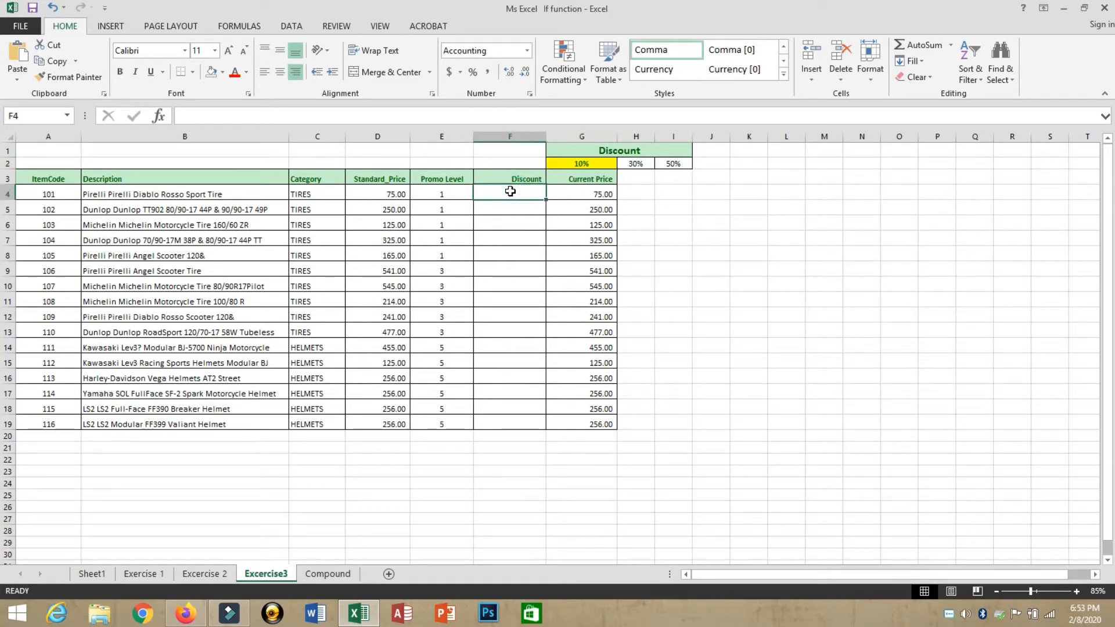
{"action": "left_click_drag", "start_coordinate": [441, 194], "coordinate": [439, 423]}
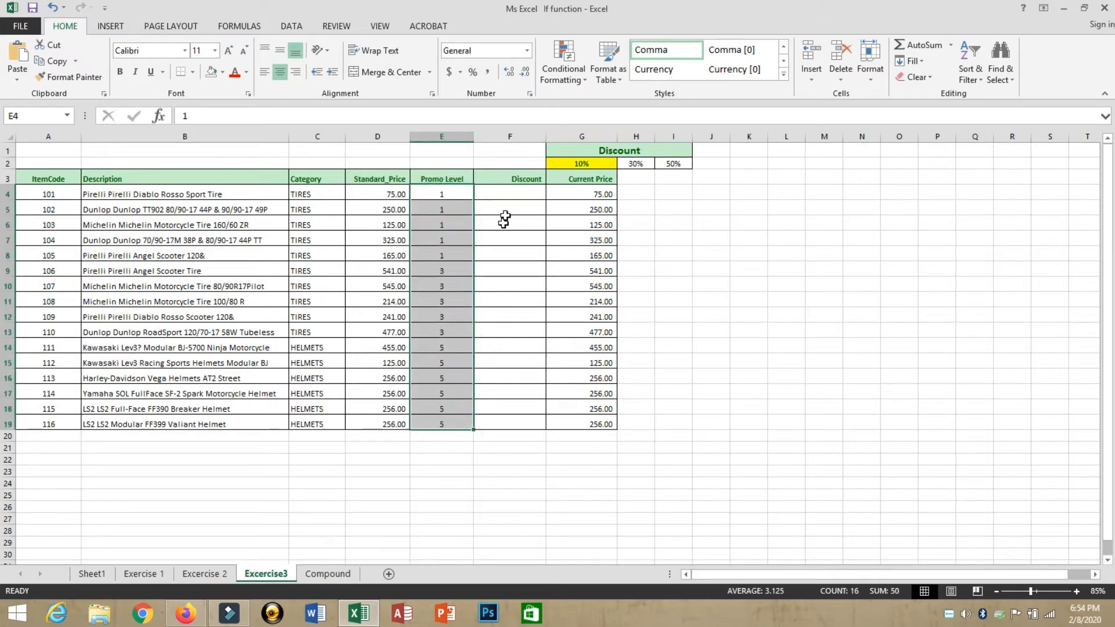
{"action": "left_click", "coordinate": [522, 196]}
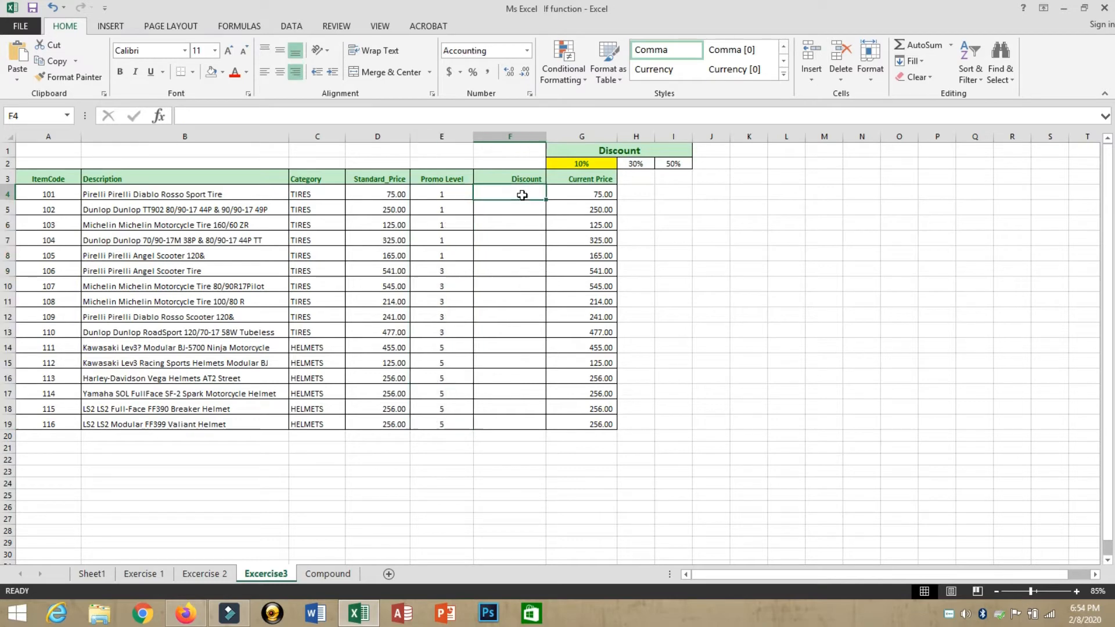
{"action": "left_click", "coordinate": [422, 196]}
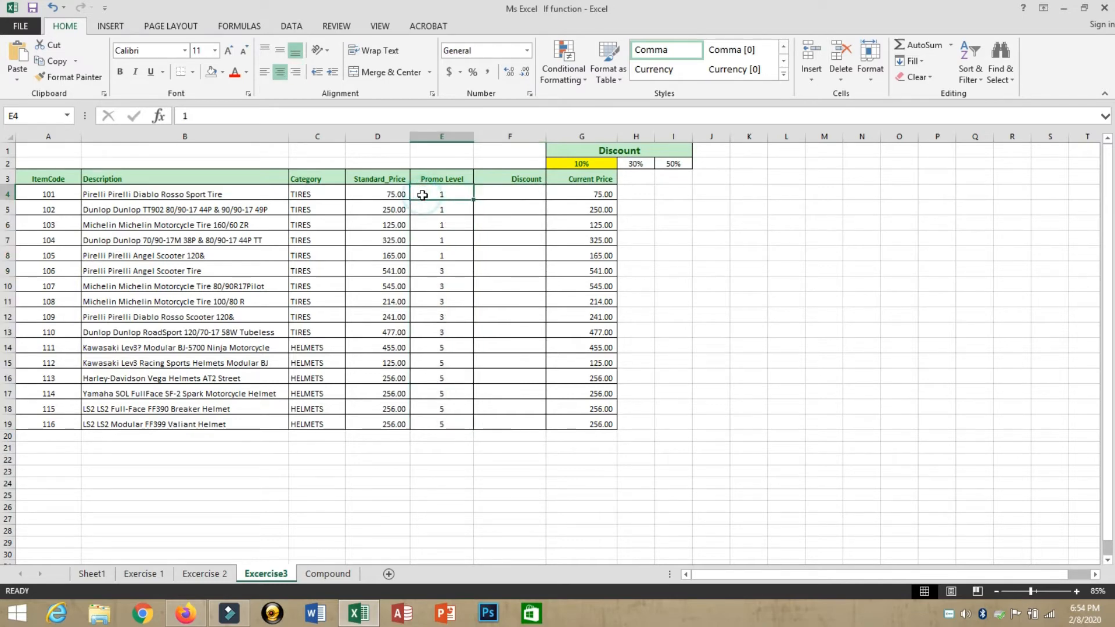
{"action": "left_click", "coordinate": [513, 189]}
{"action": "left_click", "coordinate": [588, 165]}
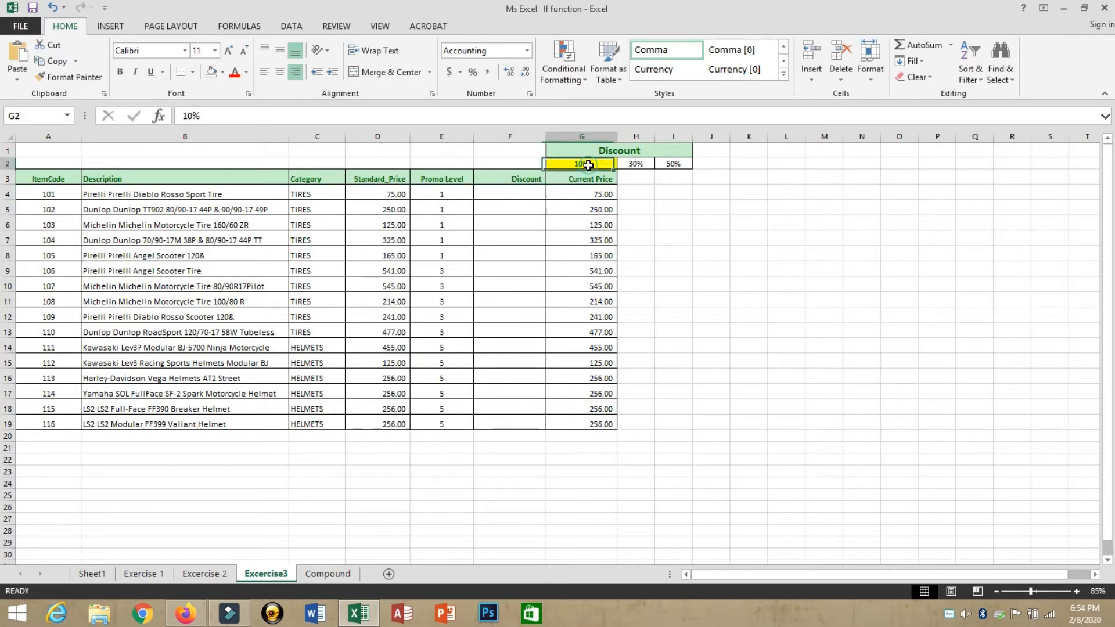
{"action": "left_click", "coordinate": [369, 195]}
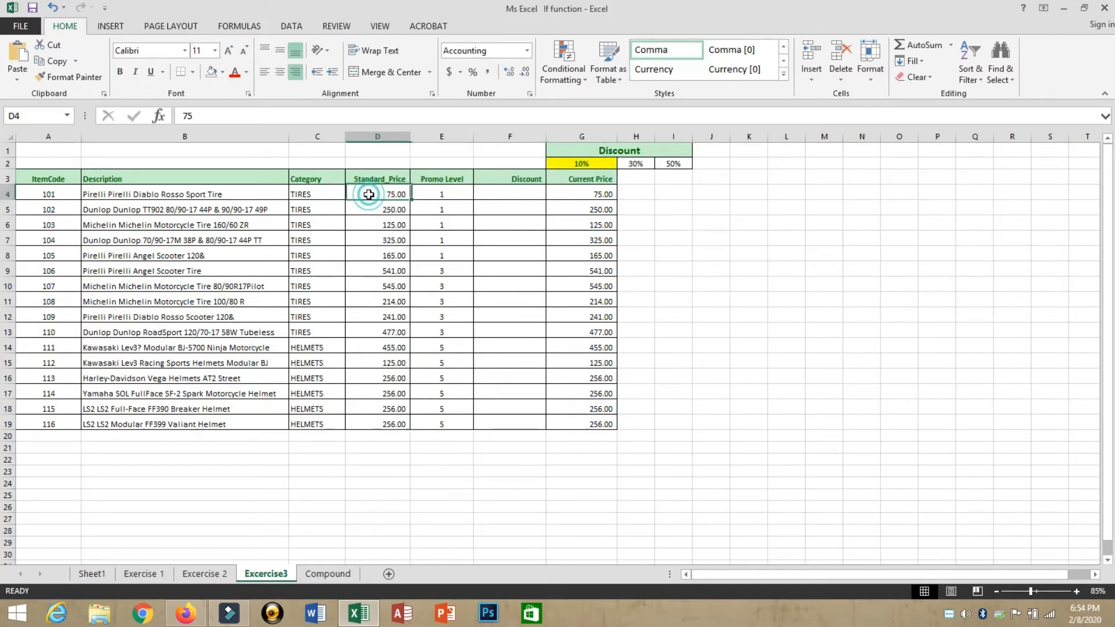
{"action": "left_click", "coordinate": [508, 269]}
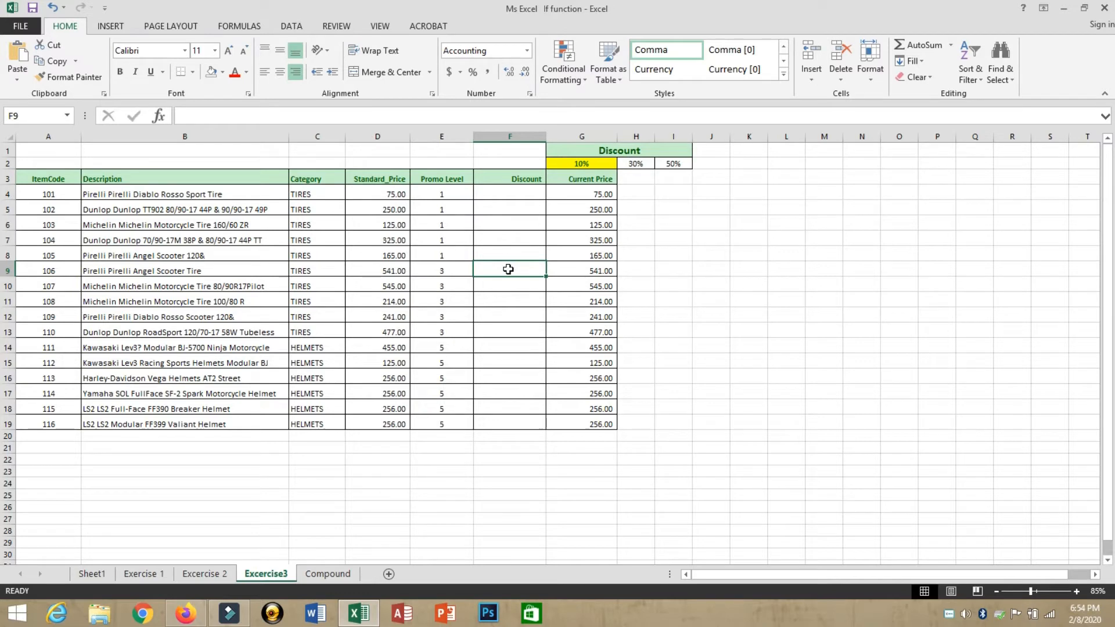
{"action": "left_click", "coordinate": [440, 276]}
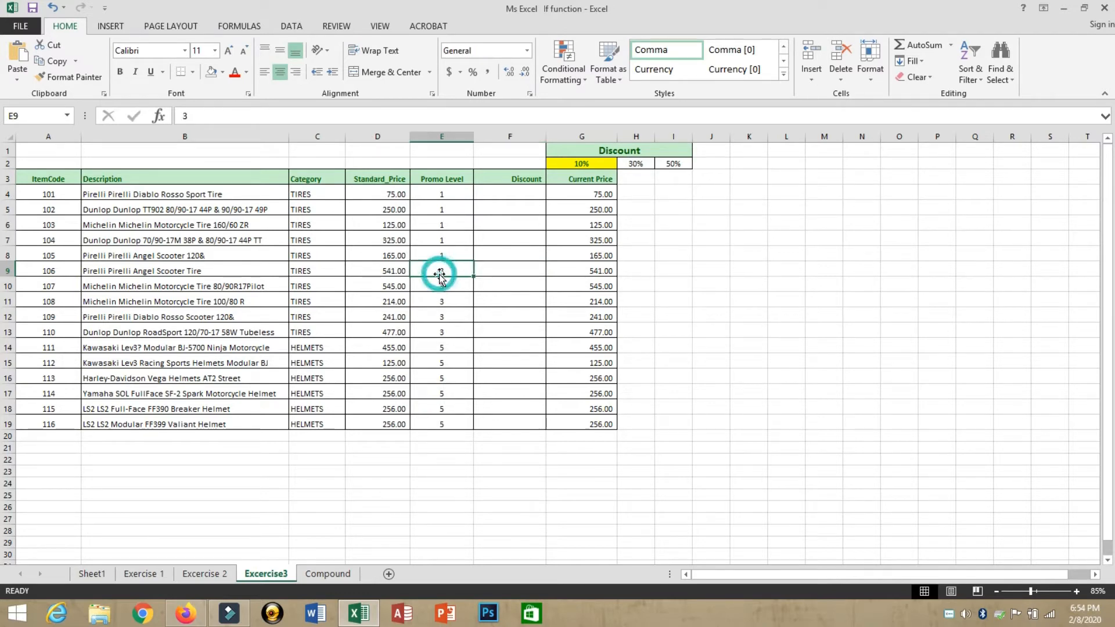
{"action": "left_click", "coordinate": [495, 269]}
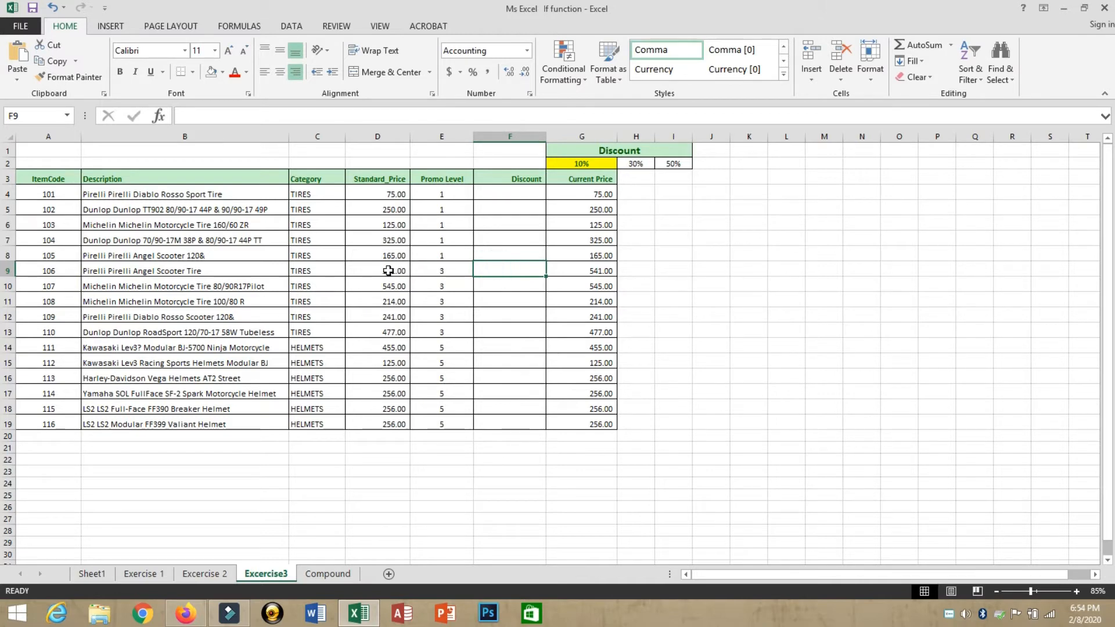
{"action": "left_click", "coordinate": [361, 267]}
{"action": "left_click", "coordinate": [490, 271]}
{"action": "left_click", "coordinate": [629, 167]}
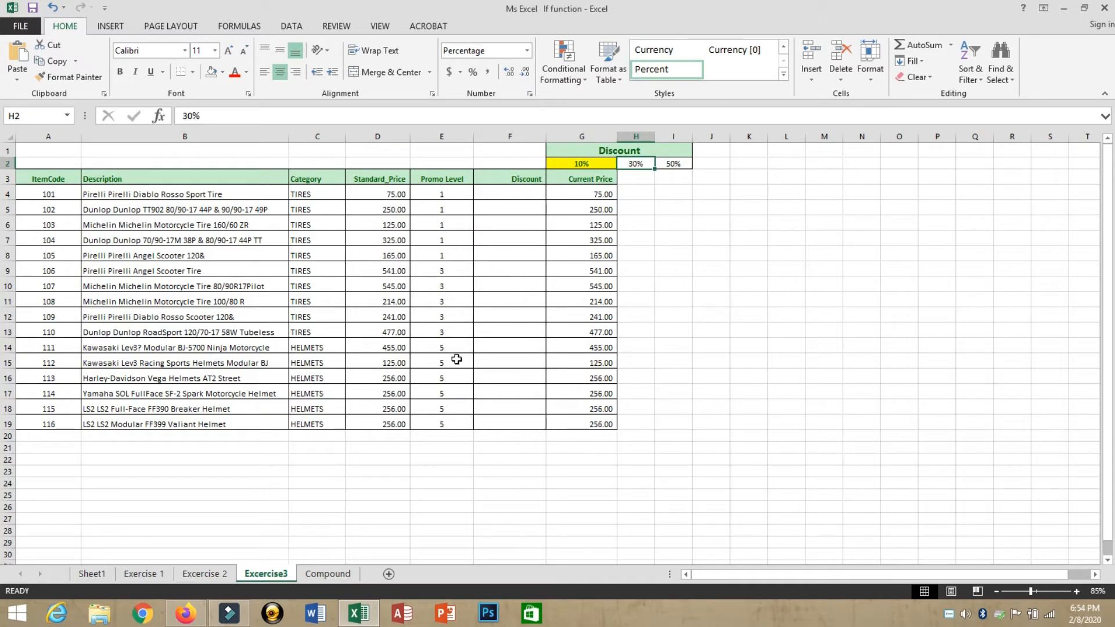
{"action": "left_click", "coordinate": [490, 347]}
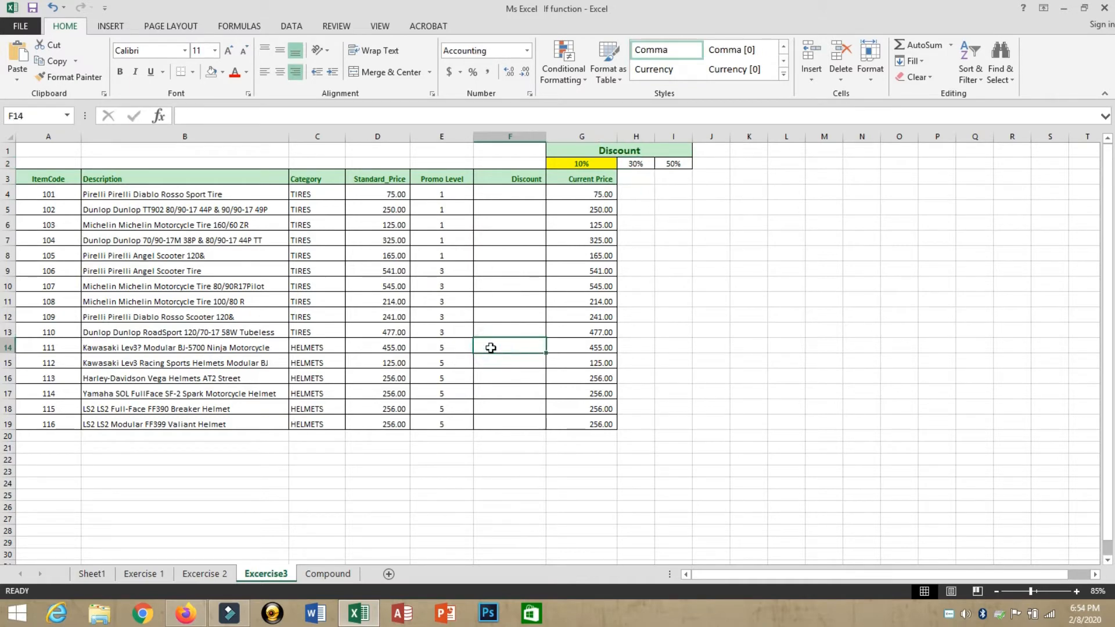
{"action": "left_click", "coordinate": [440, 348]}
{"action": "left_click", "coordinate": [388, 351]}
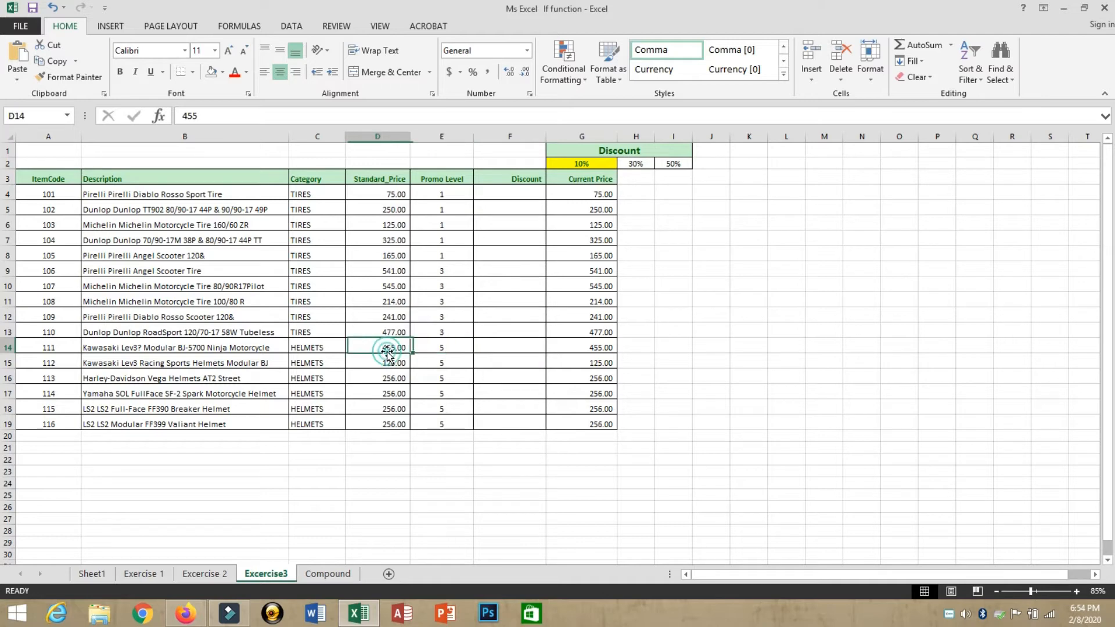
{"action": "left_click", "coordinate": [500, 345]}
{"action": "left_click", "coordinate": [673, 165]}
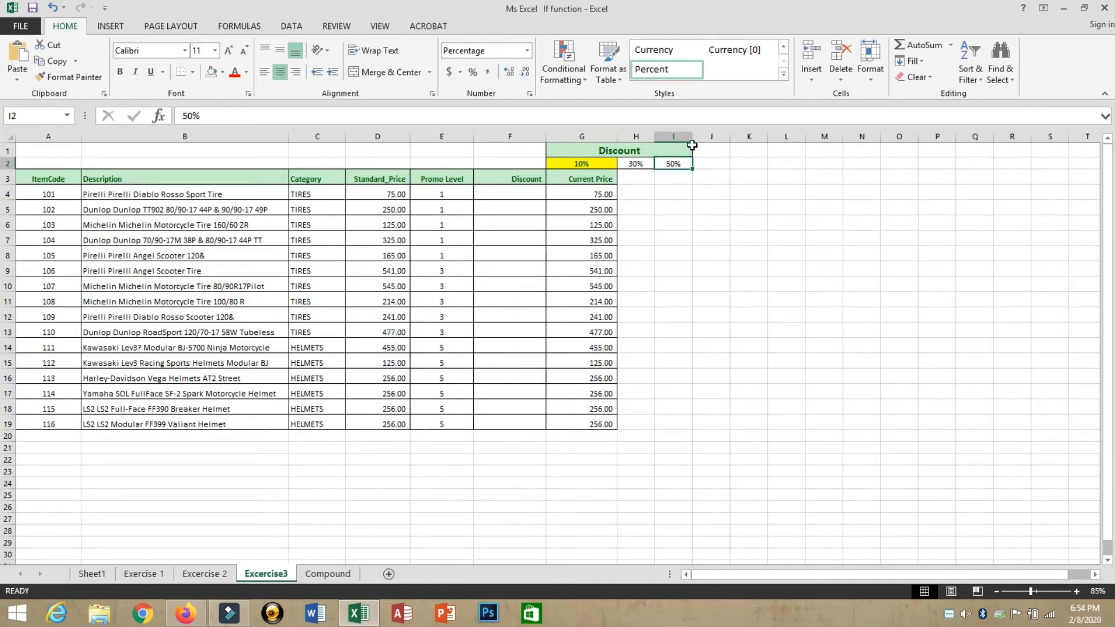
{"action": "left_click", "coordinate": [505, 195]}
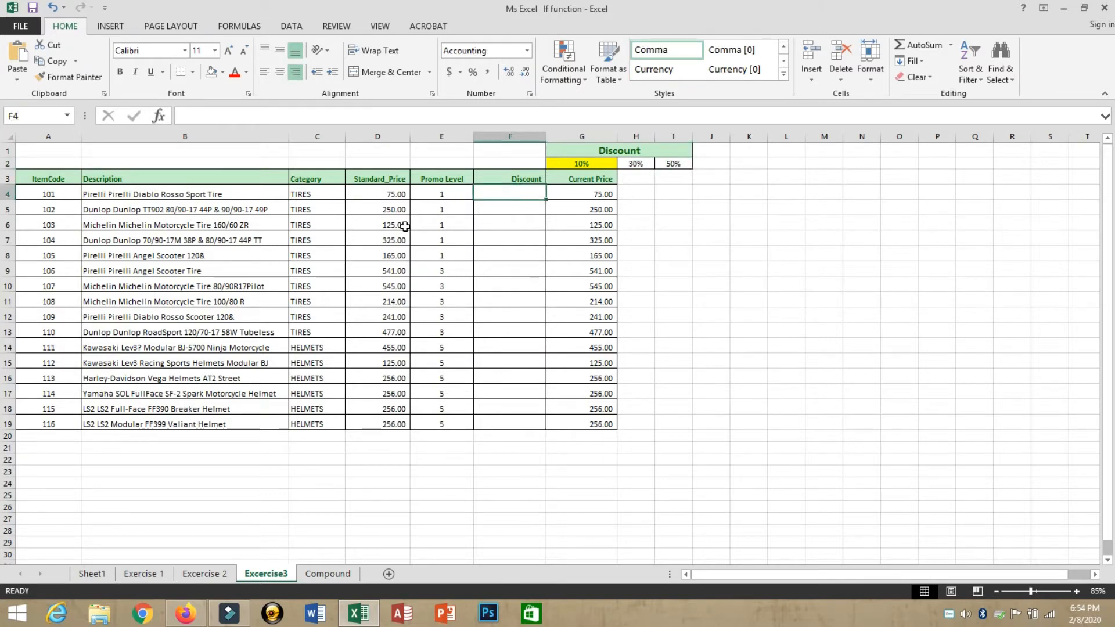
Step: Begin F4's discount formula as =IF(E4=1,D4*G2, using the 10% rate
{"action": "type", "text": "="}
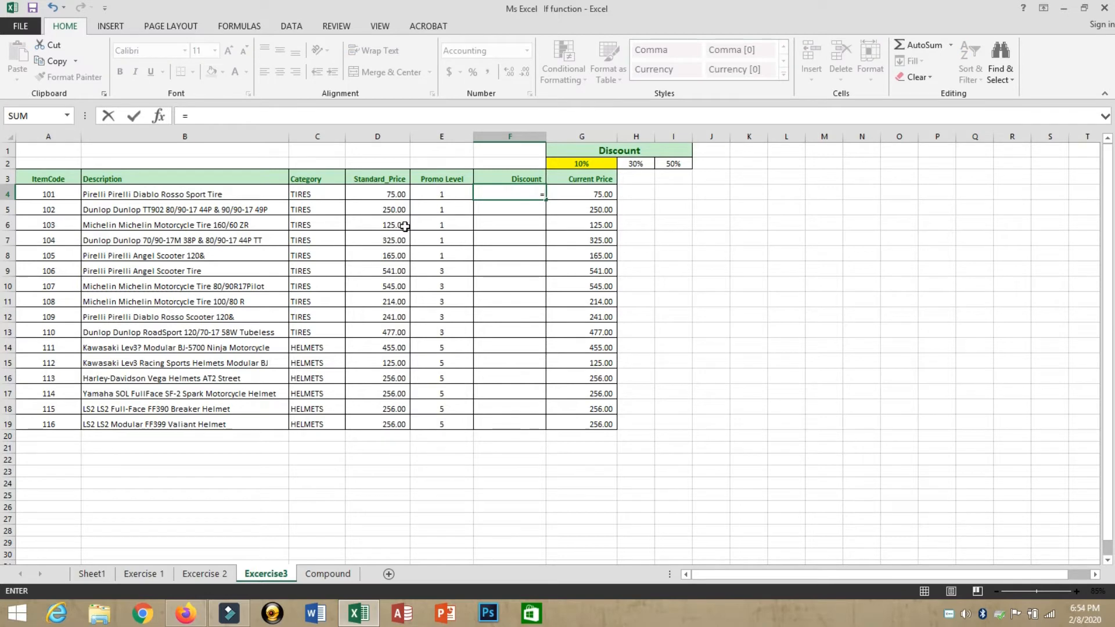
{"action": "type", "text": "if"}
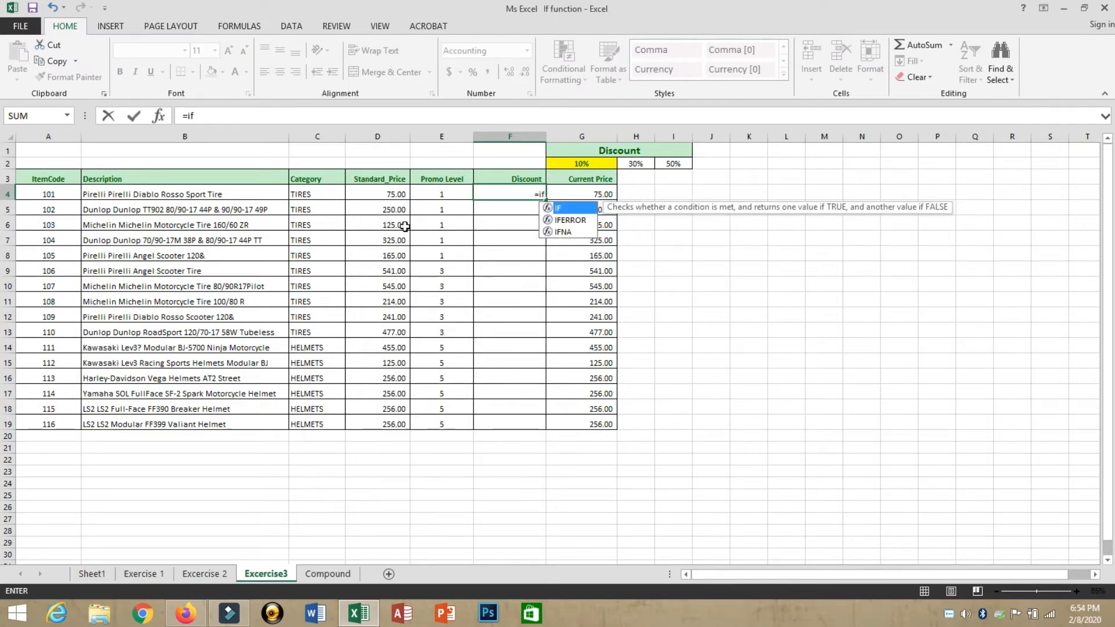
{"action": "key", "text": "Tab"}
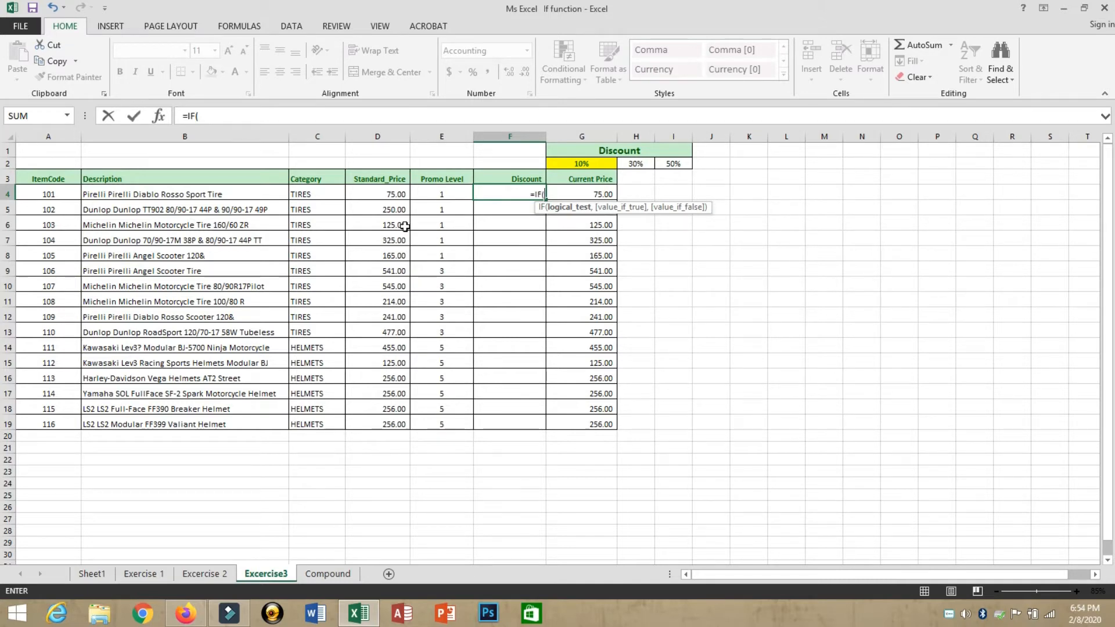
{"action": "left_click", "coordinate": [440, 194]}
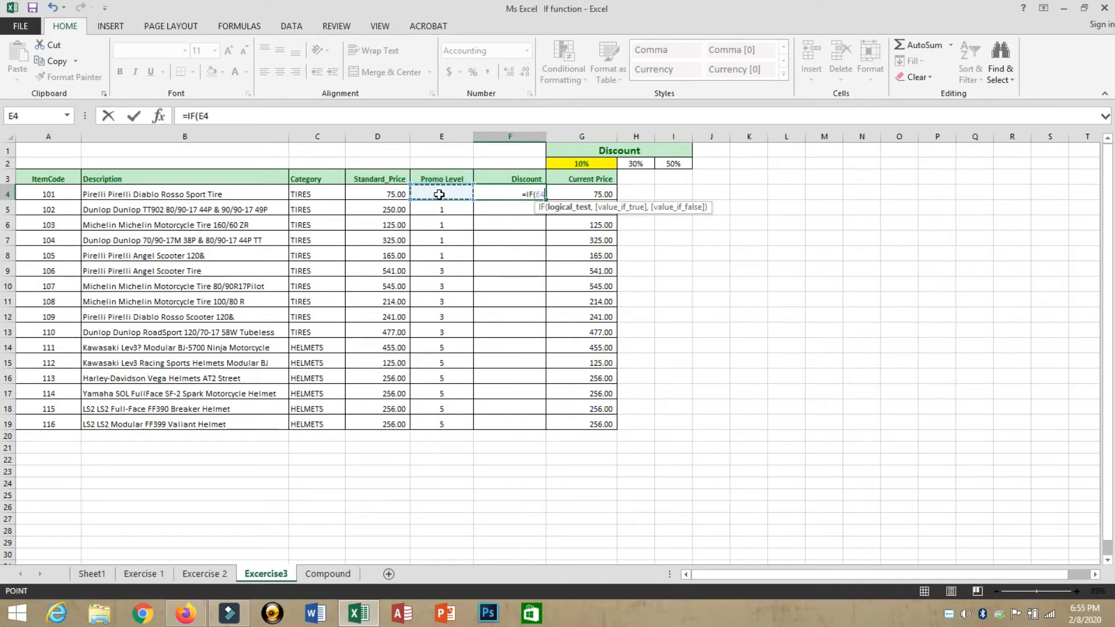
{"action": "type", "text": "="}
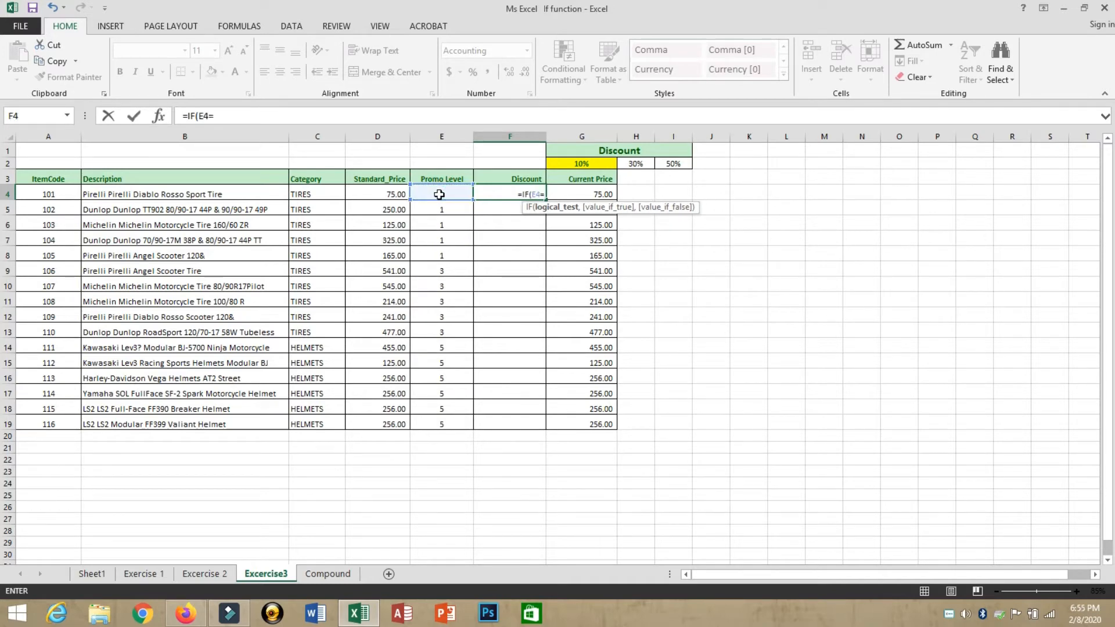
{"action": "type", "text": "1"}
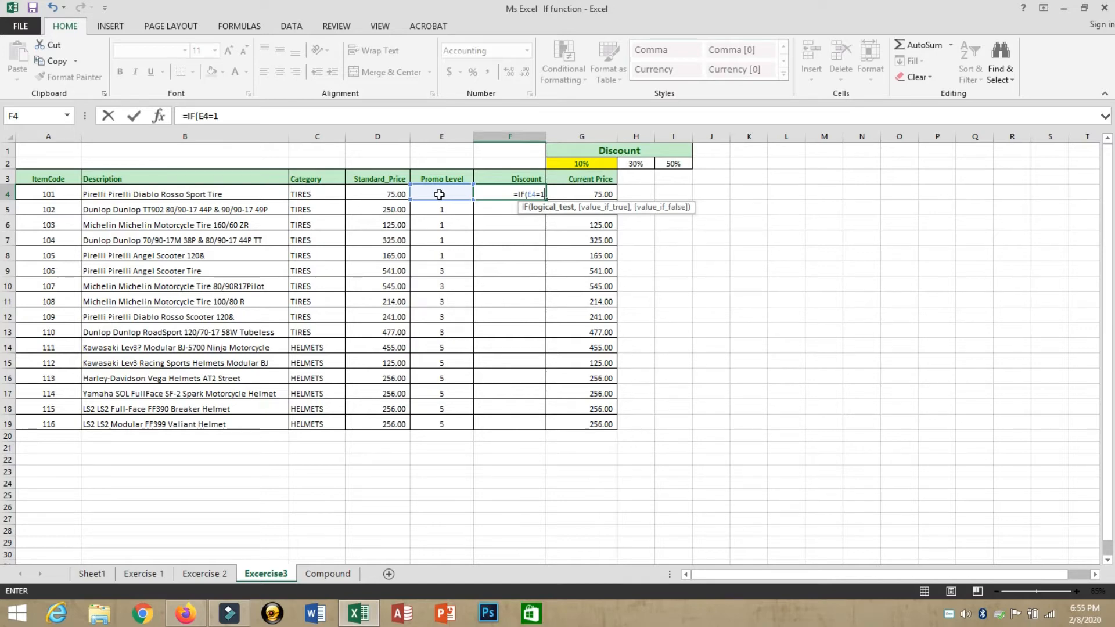
{"action": "type", "text": ","}
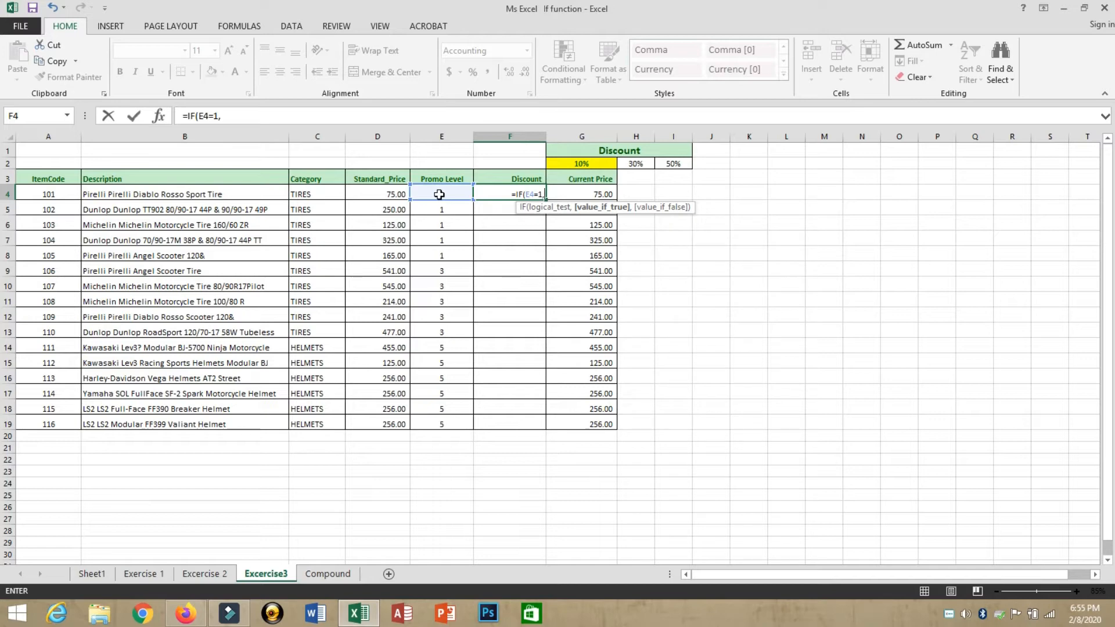
{"action": "left_click", "coordinate": [370, 195]}
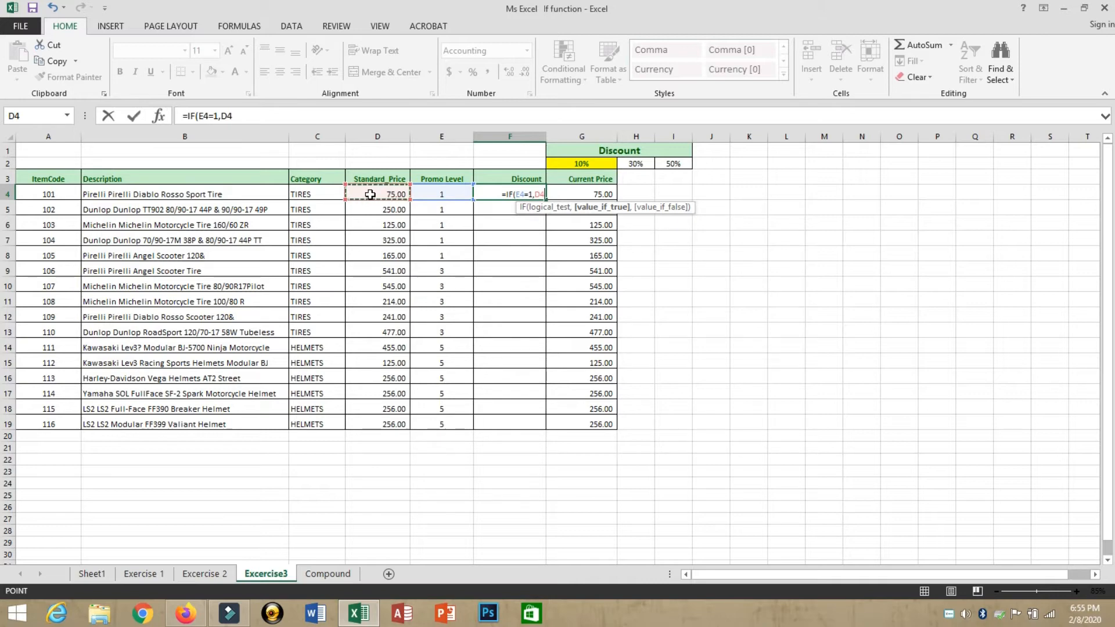
{"action": "type", "text": "*"}
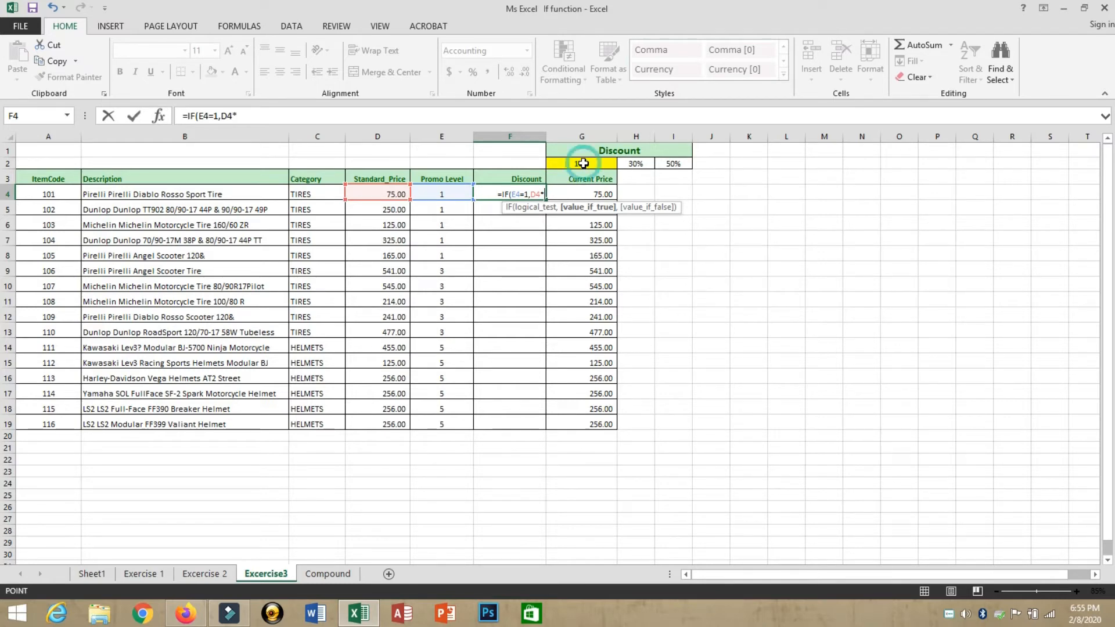
{"action": "left_click", "coordinate": [577, 162]}
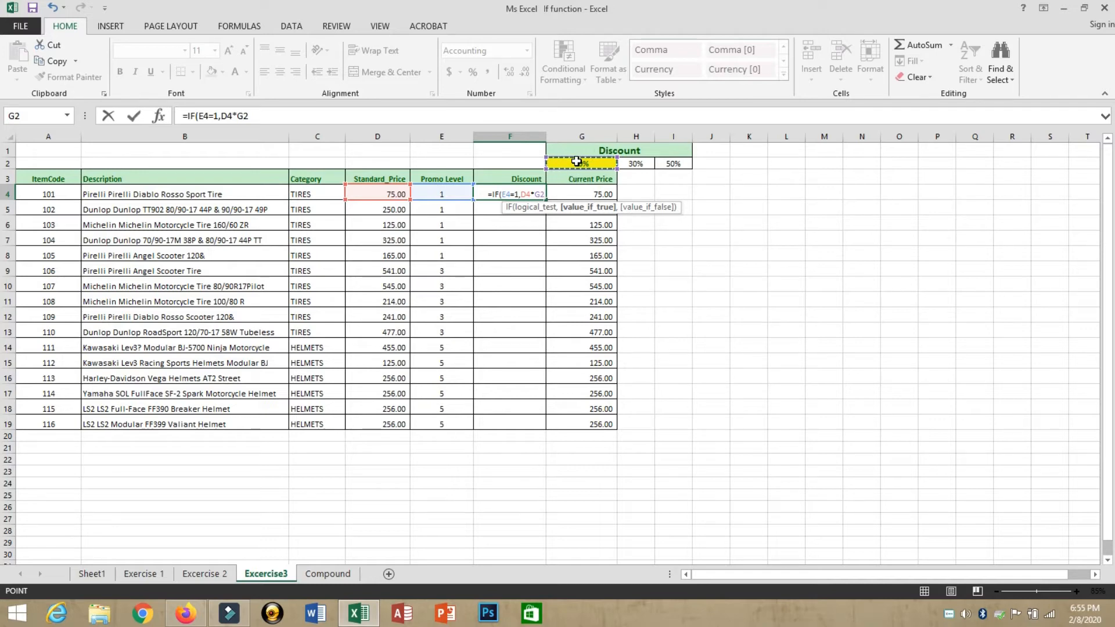
{"action": "type", "text": ","}
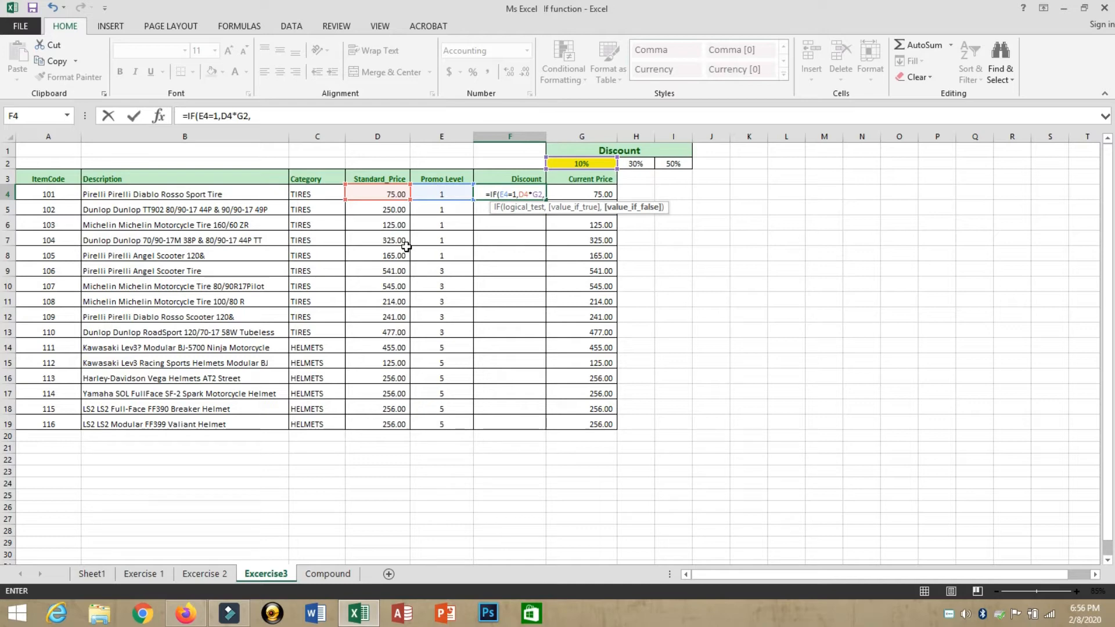
Step: Finish F4 as =IF(E4=1,D4*G2,"No Promo"), giving a 7.50 discount
{"action": "type", "text": "\"N"}
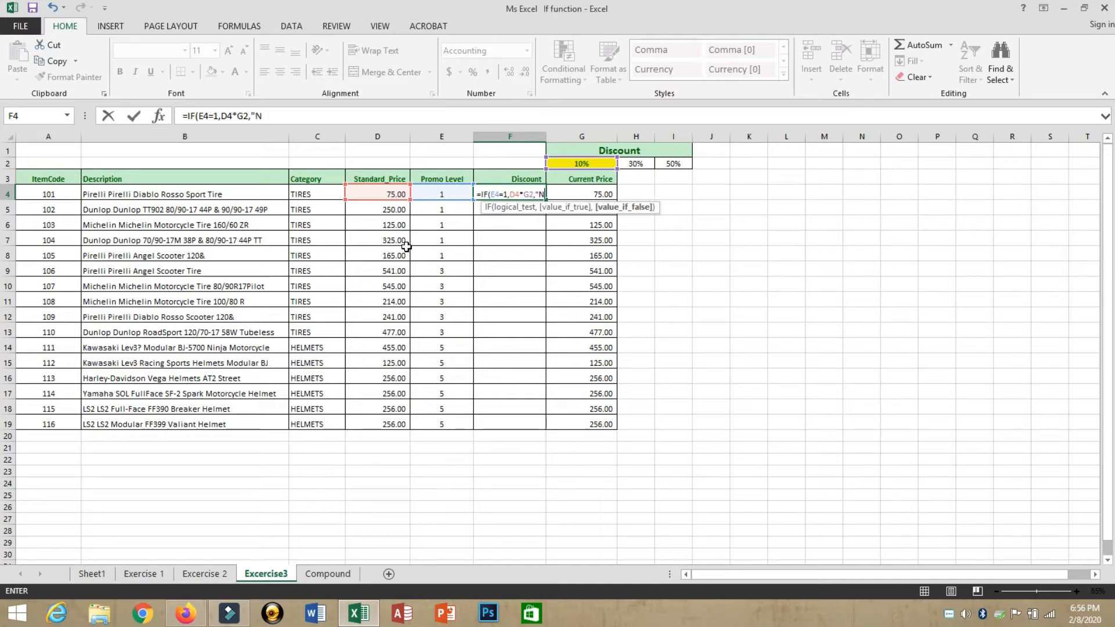
{"action": "type", "text": "o"}
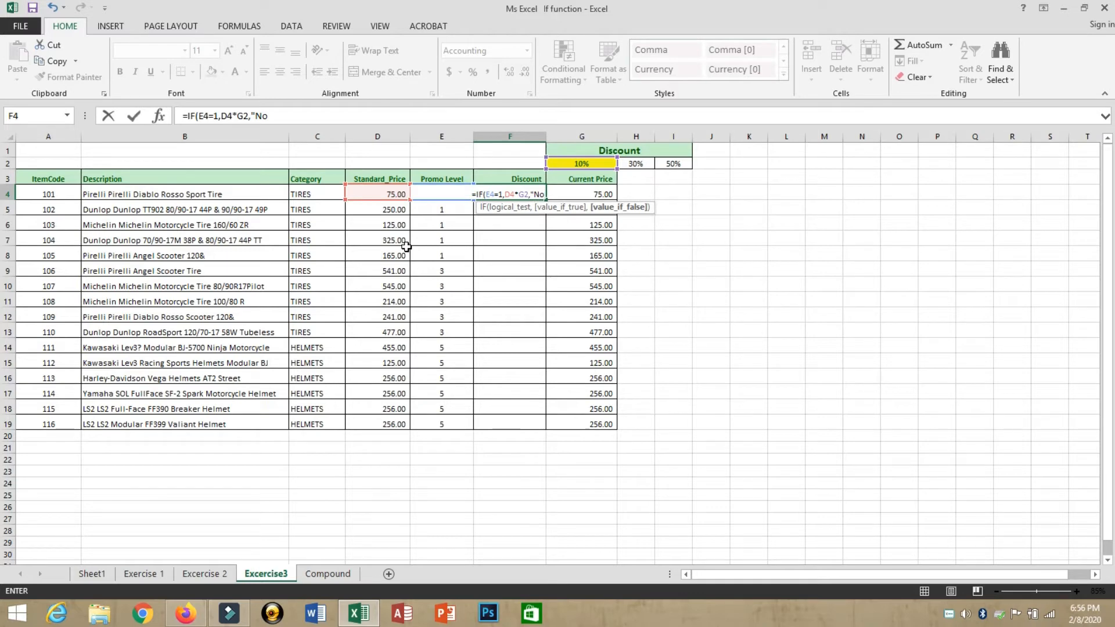
{"action": "type", "text": "Promo"}
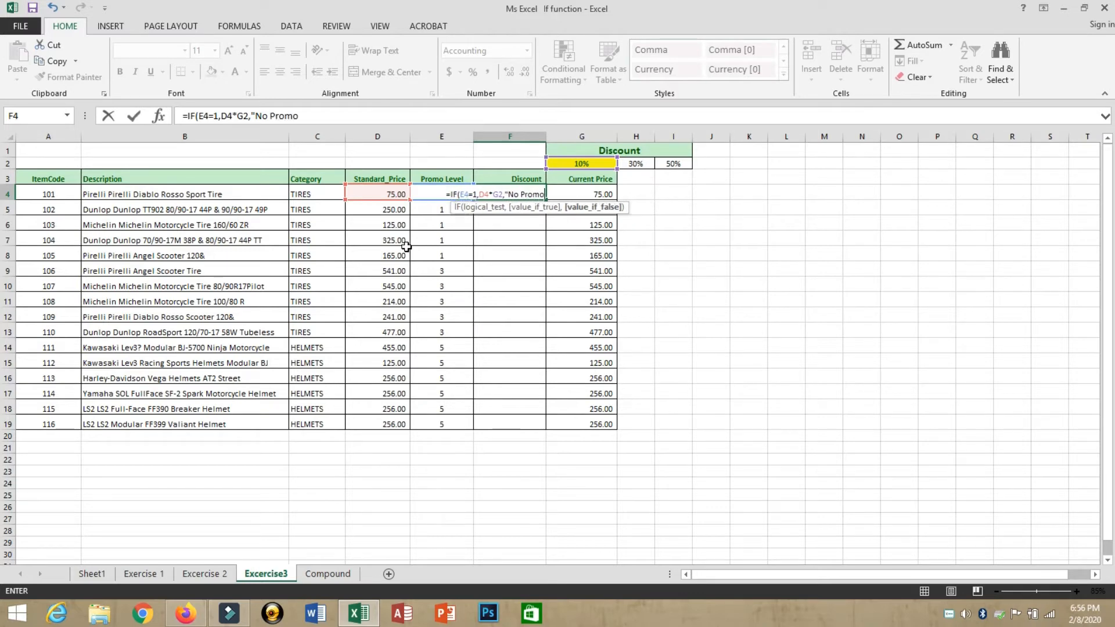
{"action": "type", "text": "\""}
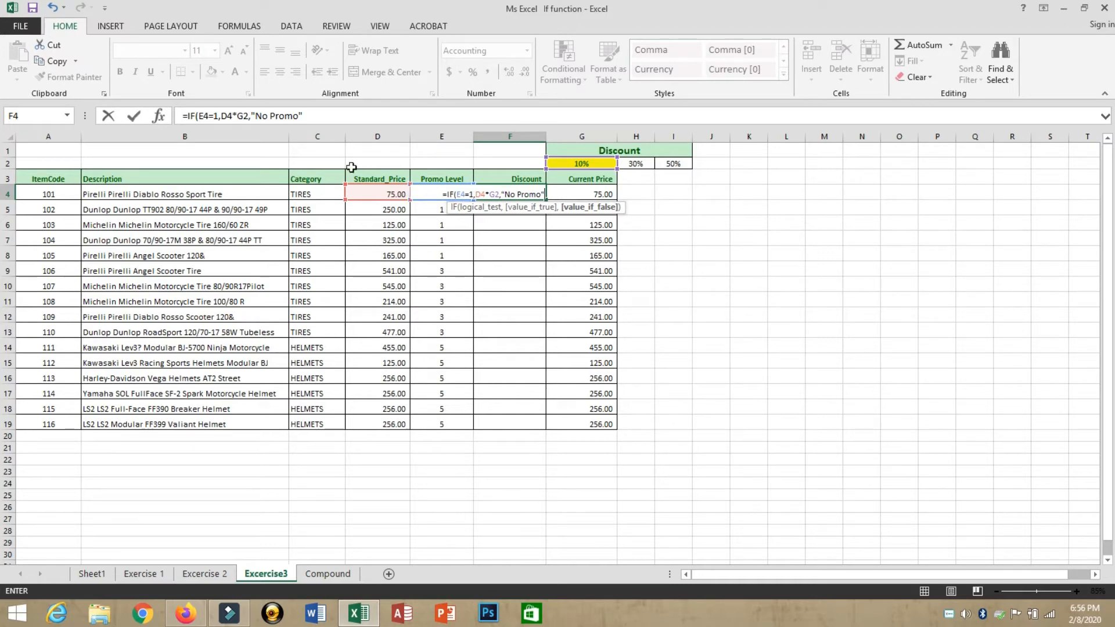
{"action": "type", "text": ")"}
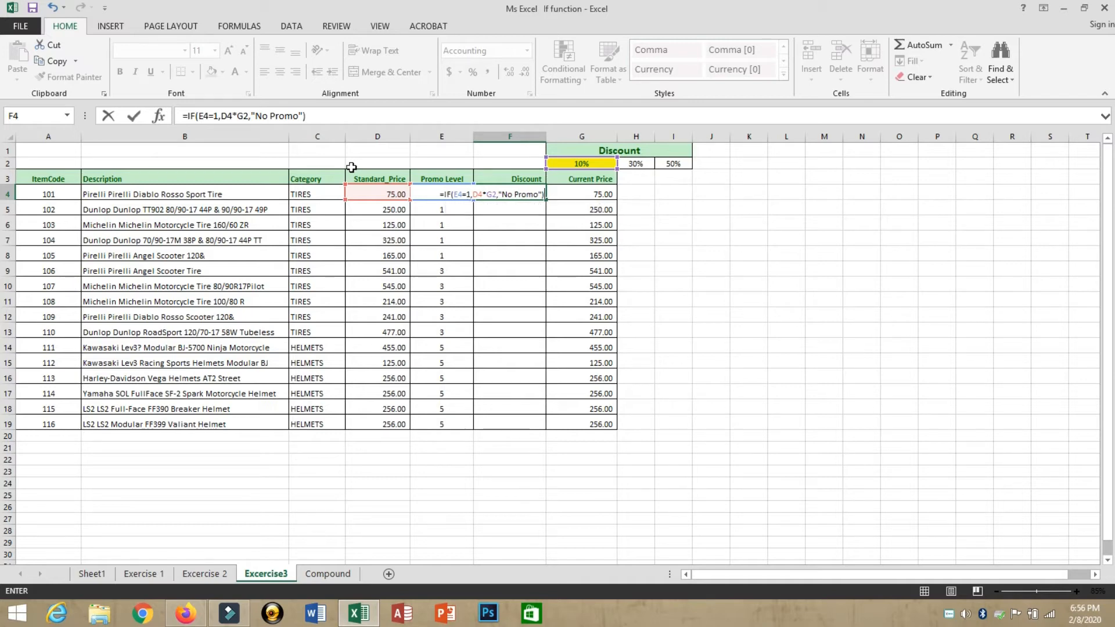
{"action": "key", "text": "Return"}
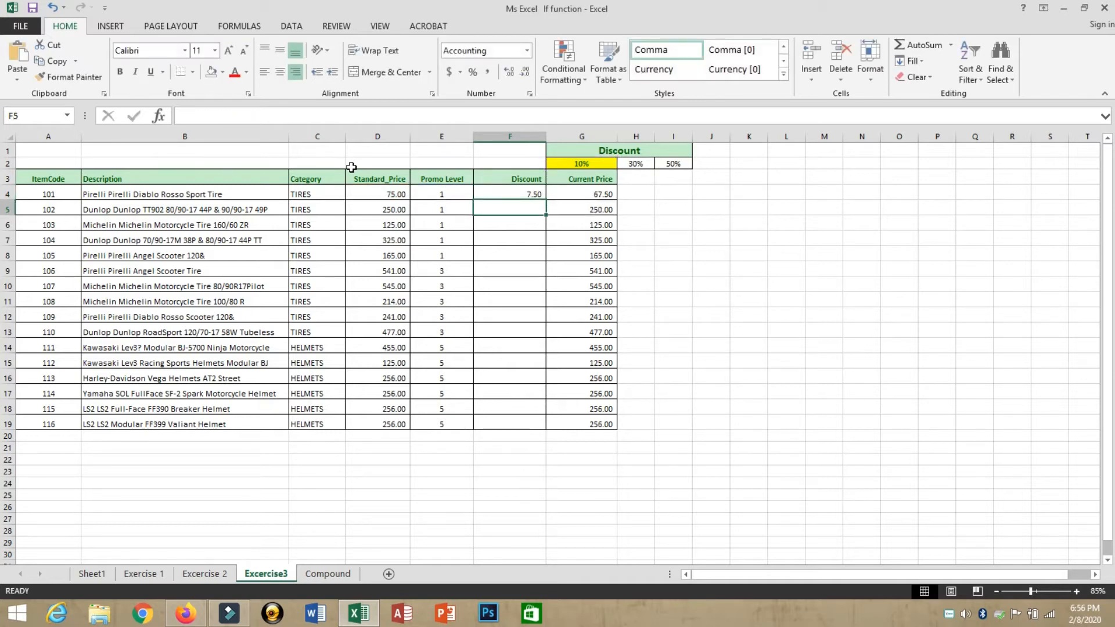
{"action": "key", "text": "Up"}
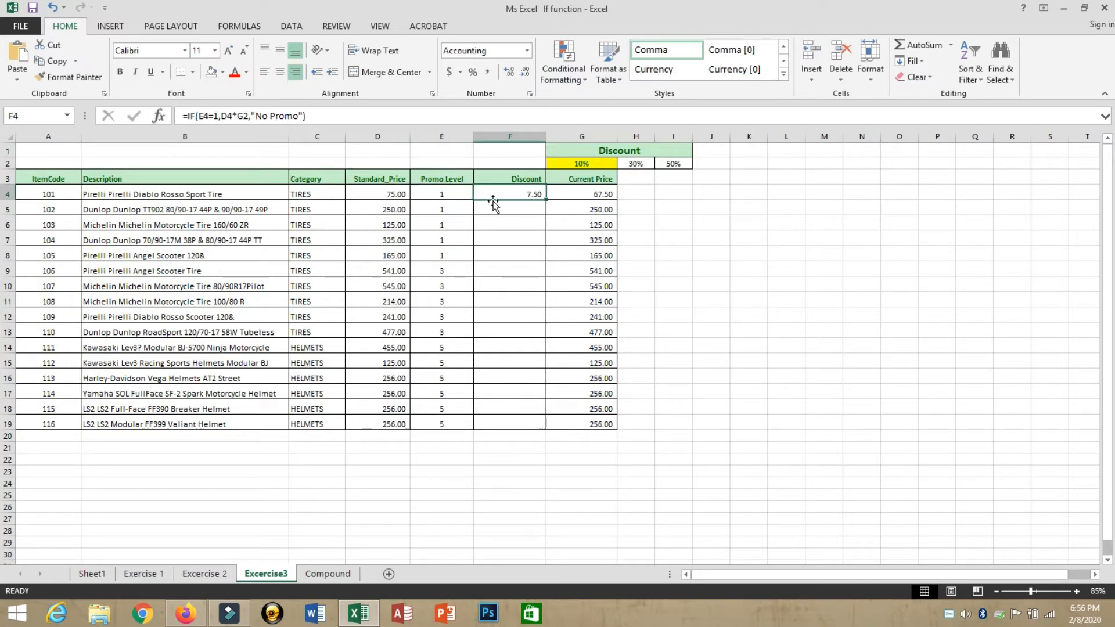
{"action": "left_click", "coordinate": [446, 201]}
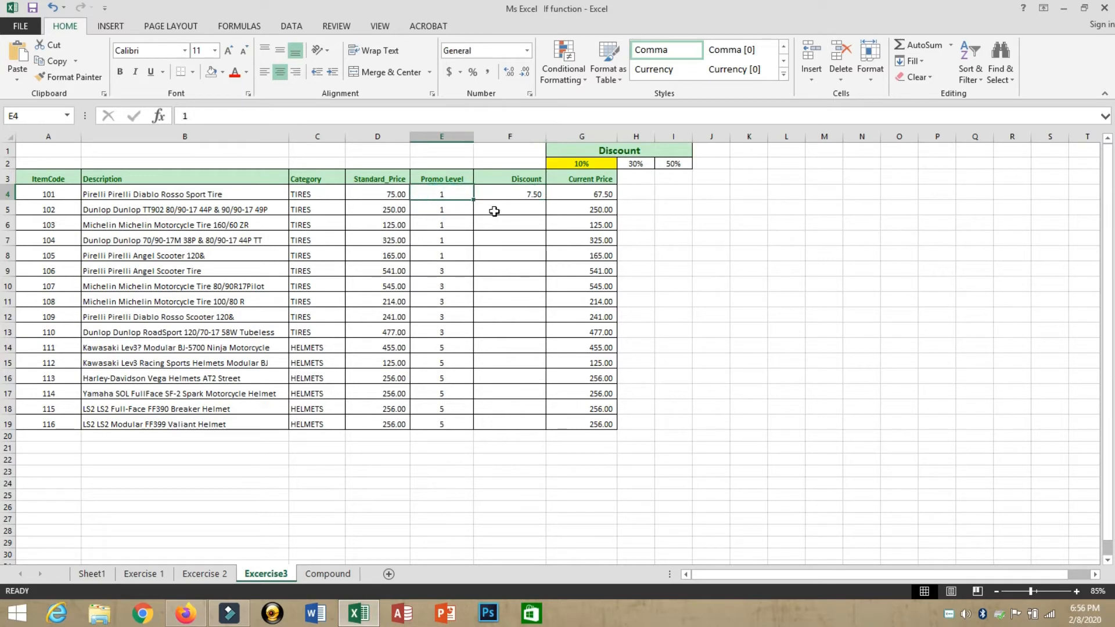
{"action": "left_click", "coordinate": [509, 192]}
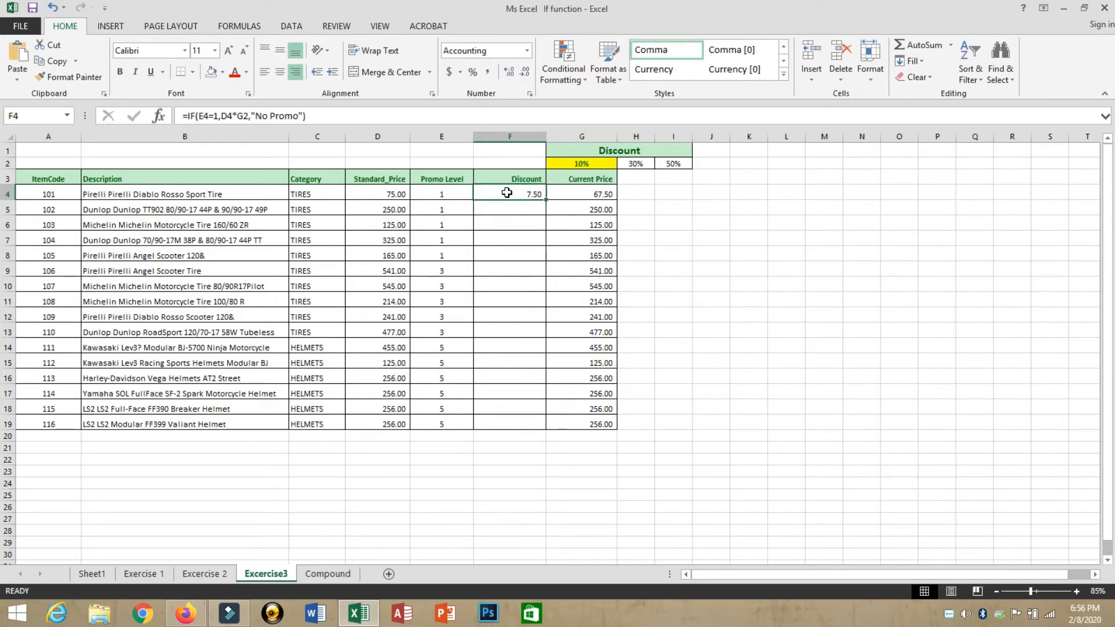
{"action": "key", "text": "F2"}
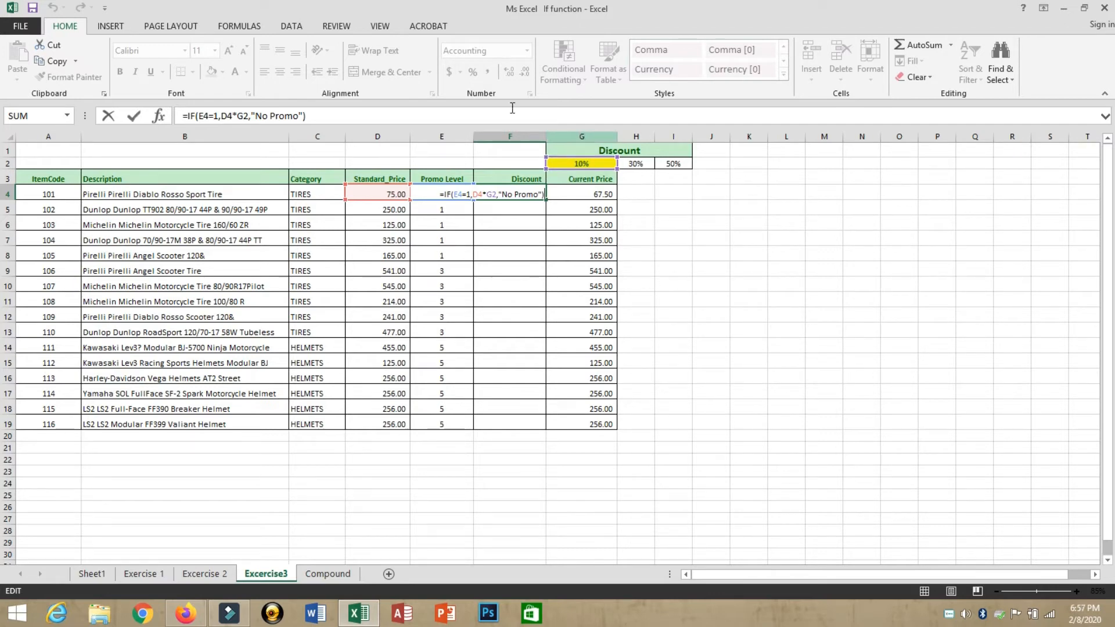
{"action": "double_click", "coordinate": [491, 194]}
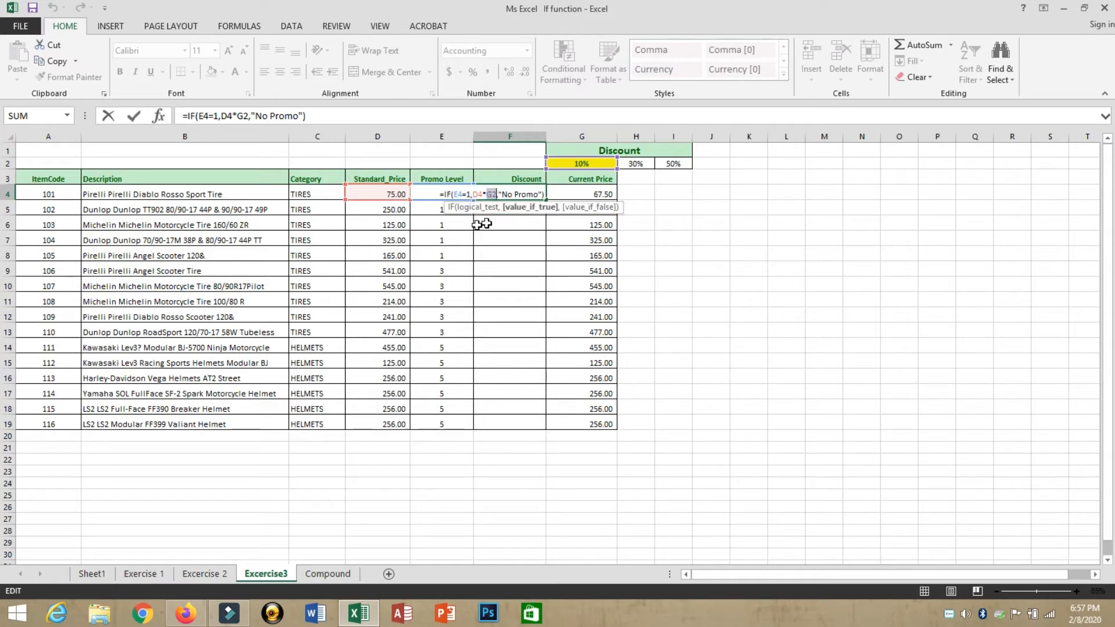
{"action": "key", "text": "Return"}
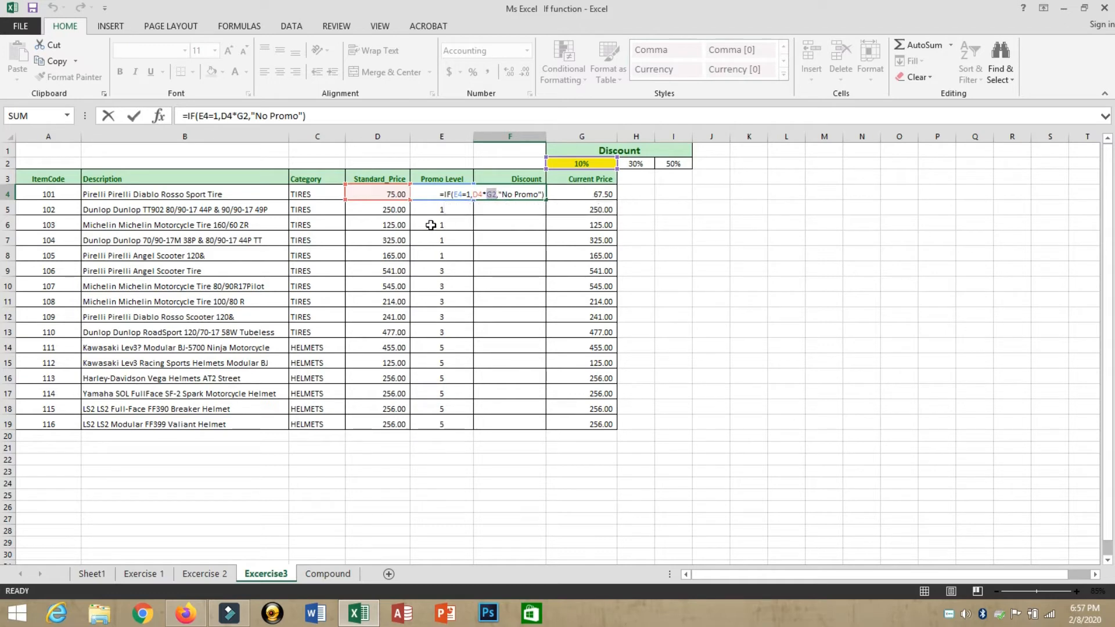
{"action": "key", "text": "Up"}
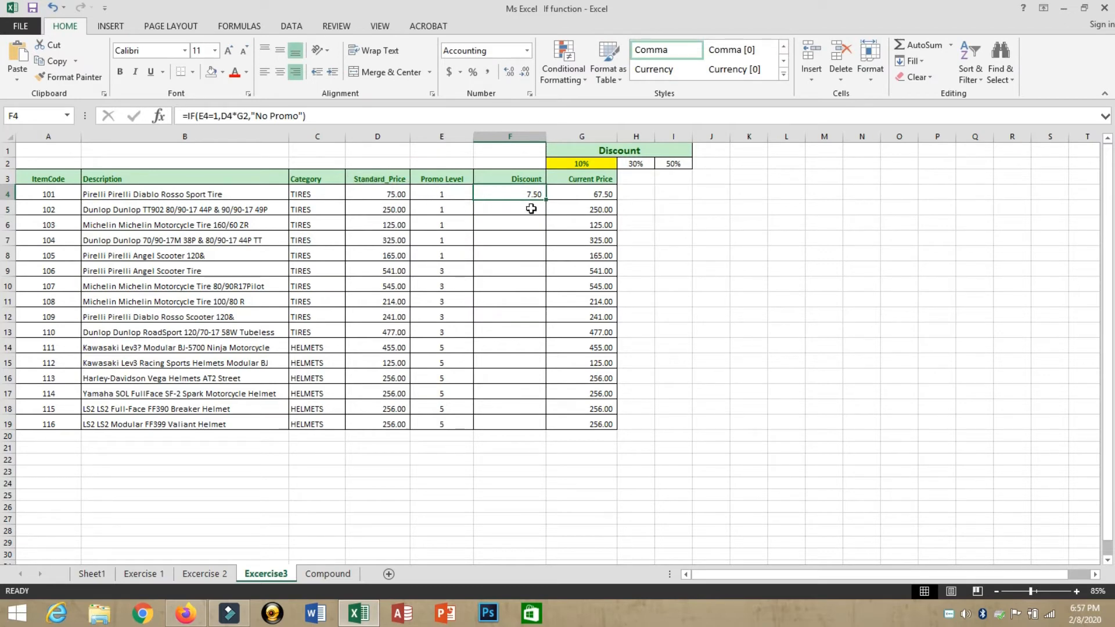
{"action": "left_click_drag", "start_coordinate": [546, 201], "coordinate": [539, 437]}
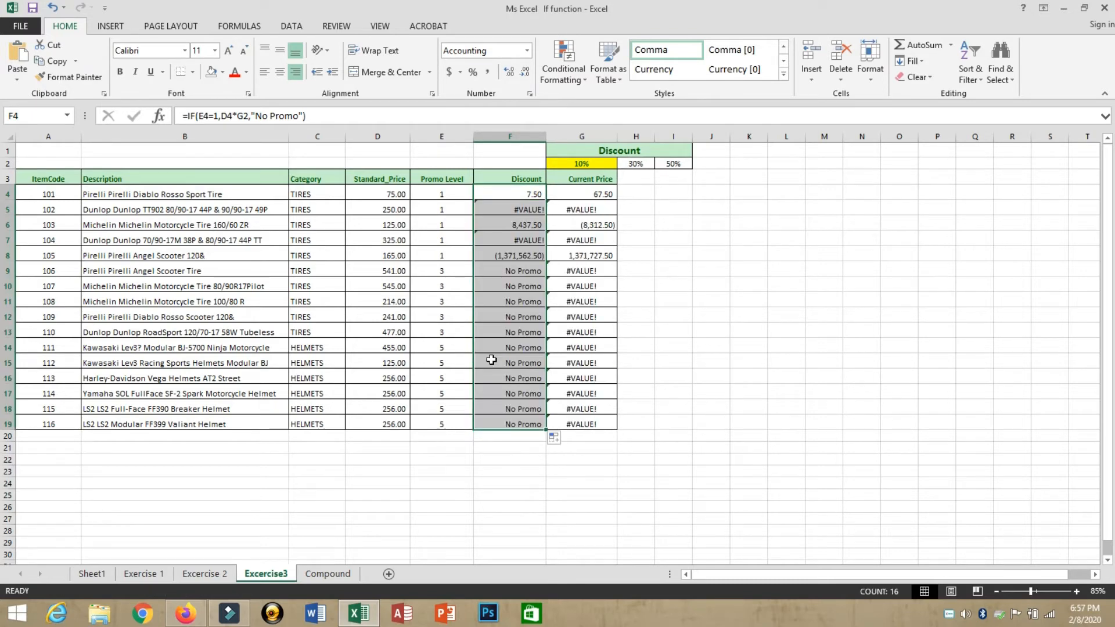
{"action": "left_click", "coordinate": [498, 195]}
{"action": "key", "text": "F2"}
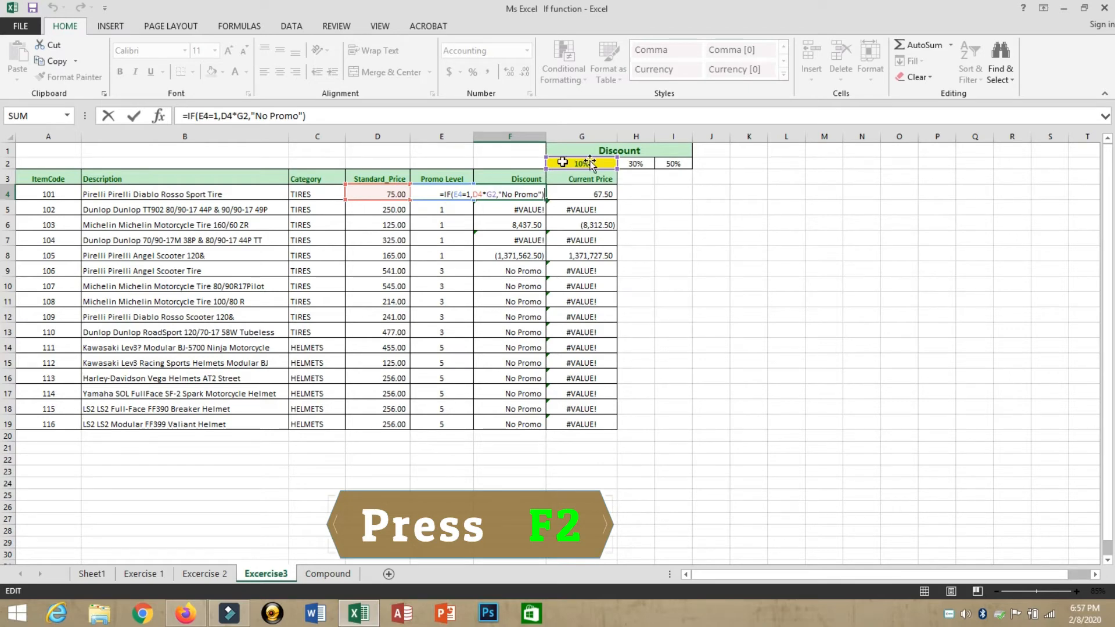
{"action": "key", "text": "Escape"}
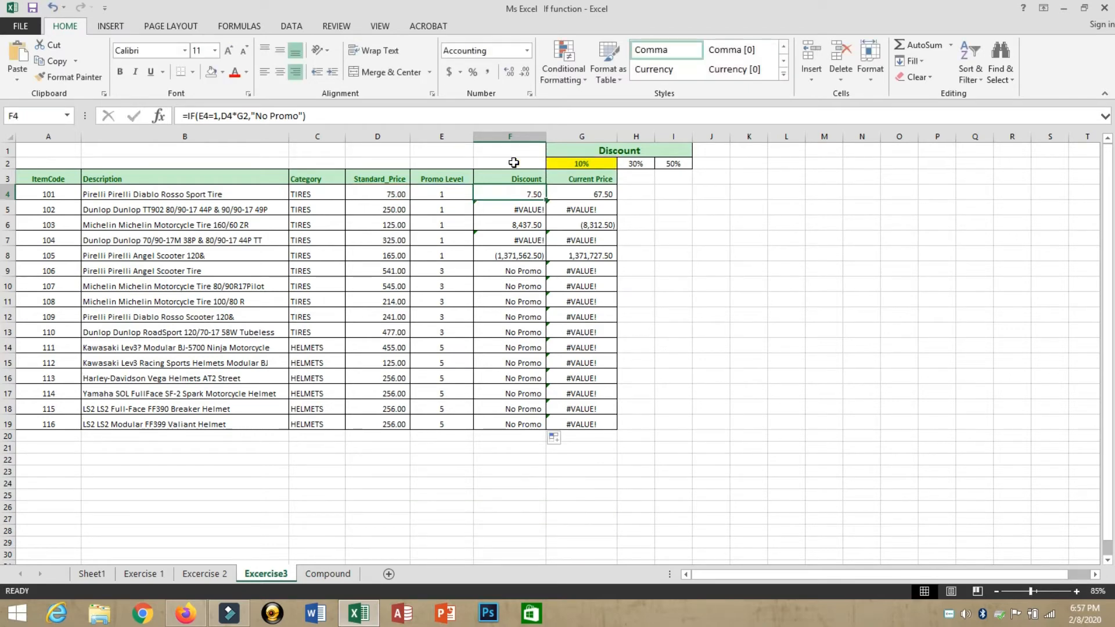
{"action": "key", "text": "Down"}
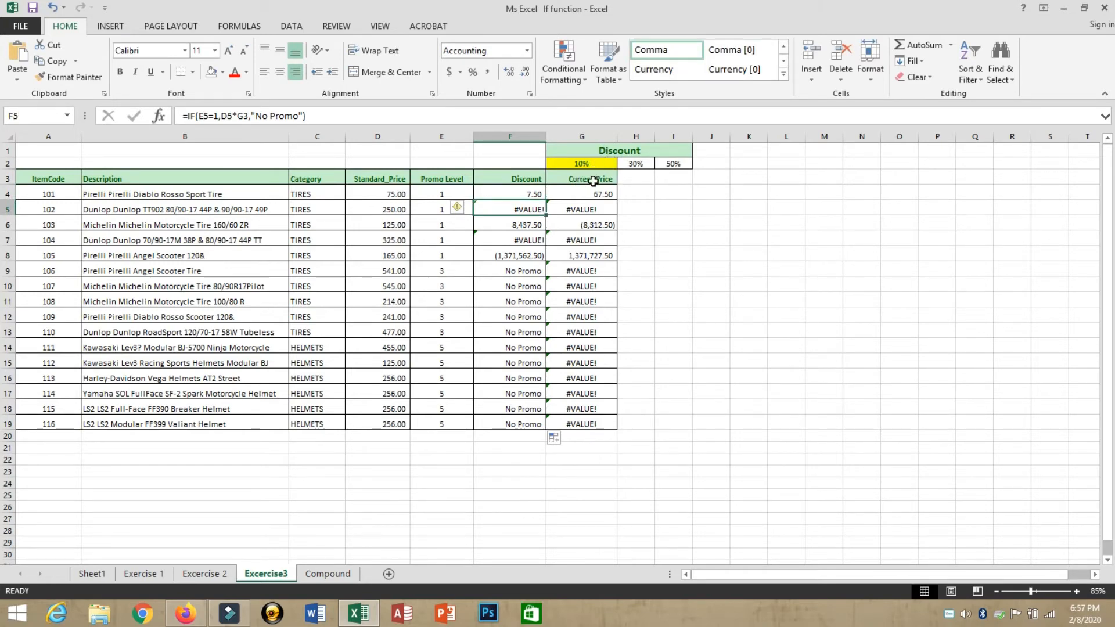
{"action": "key", "text": "F2"}
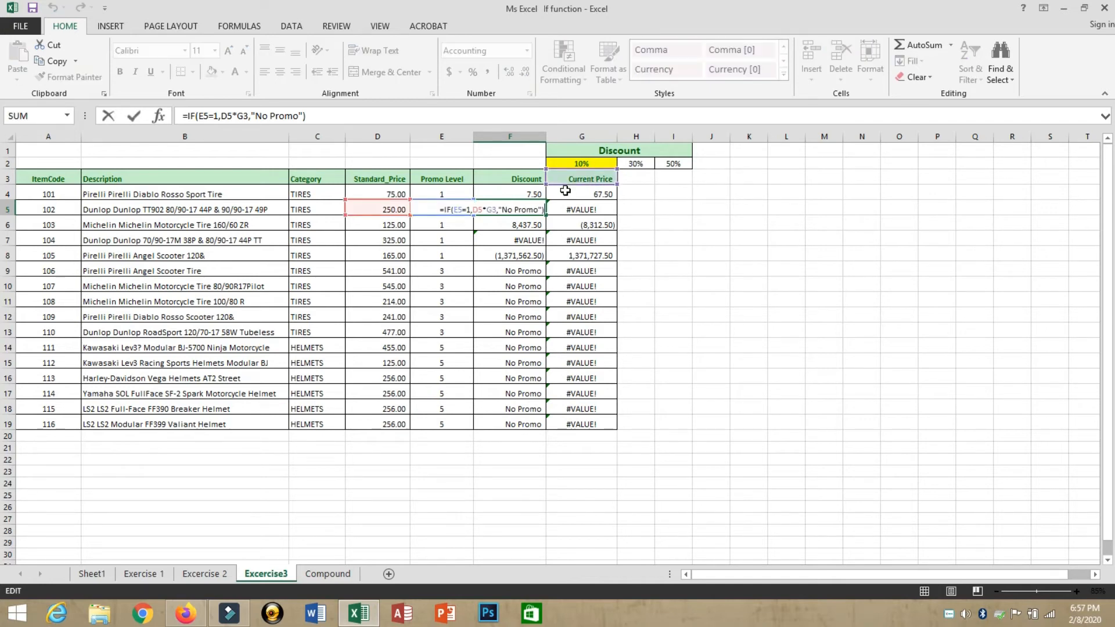
{"action": "left_click", "coordinate": [526, 222]}
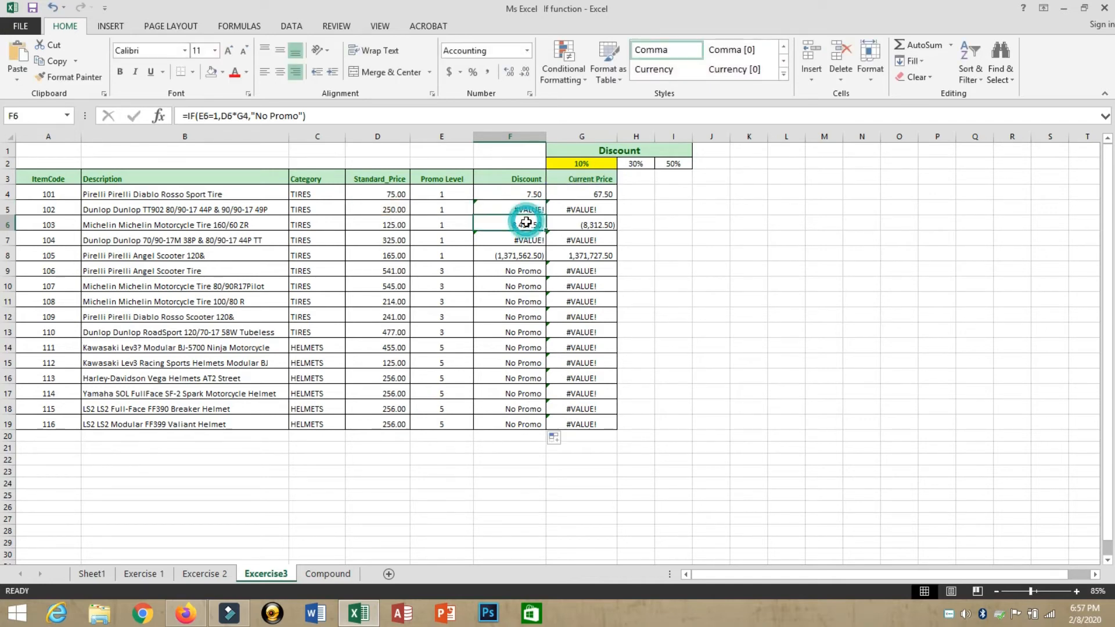
{"action": "left_click", "coordinate": [517, 193]}
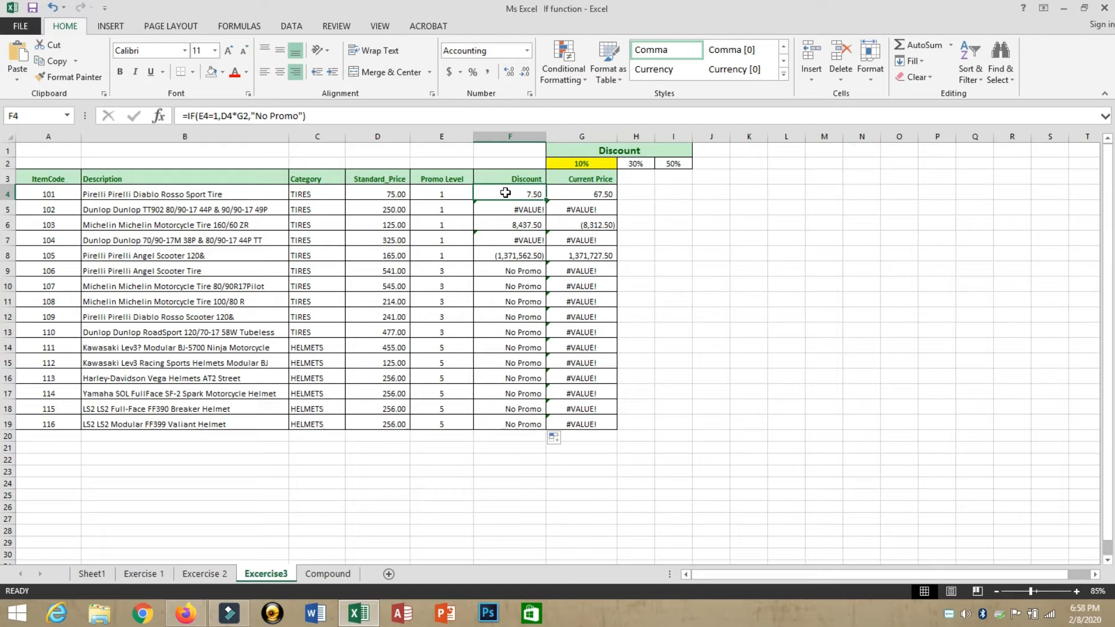
Step: Change the G2 reference in F4's formula to the absolute $G$2
{"action": "key", "text": "F2"}
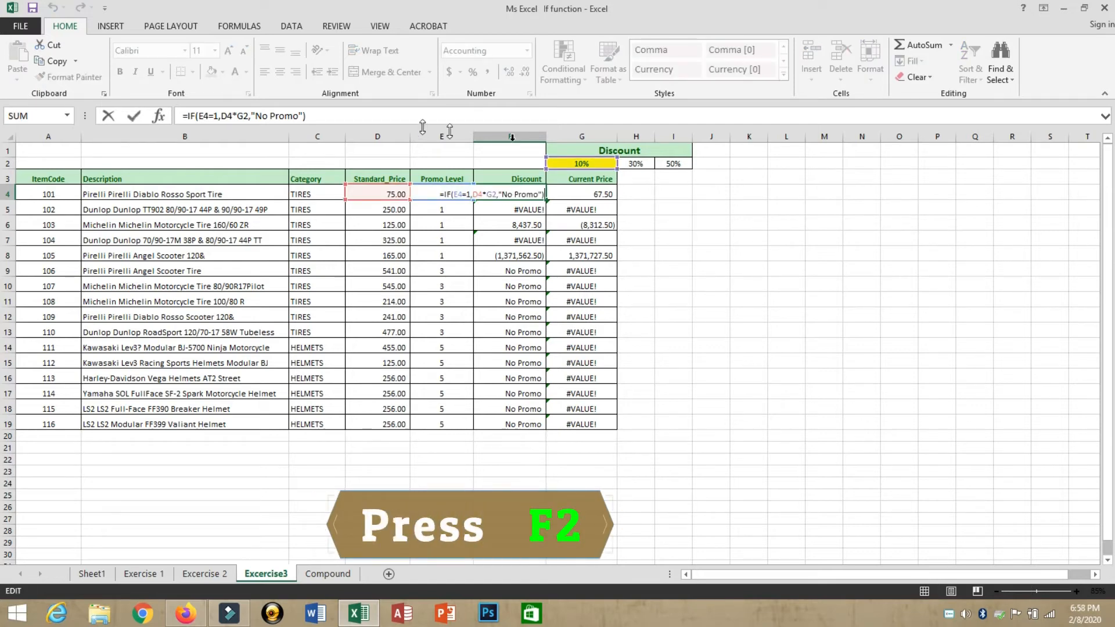
{"action": "left_click", "coordinate": [239, 117]}
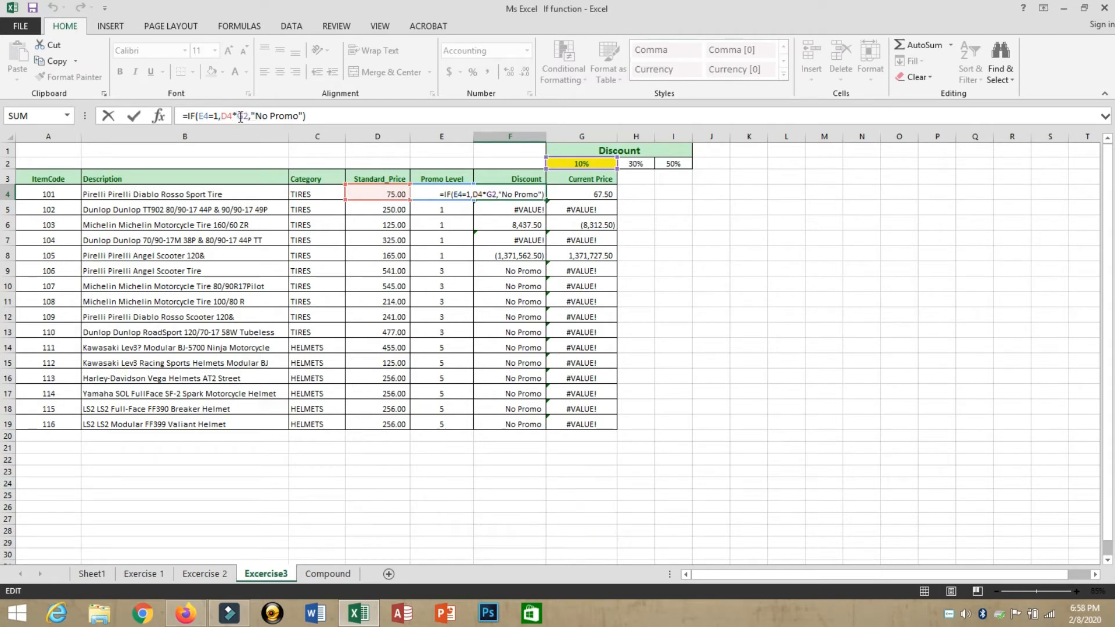
{"action": "double_click", "coordinate": [242, 116]}
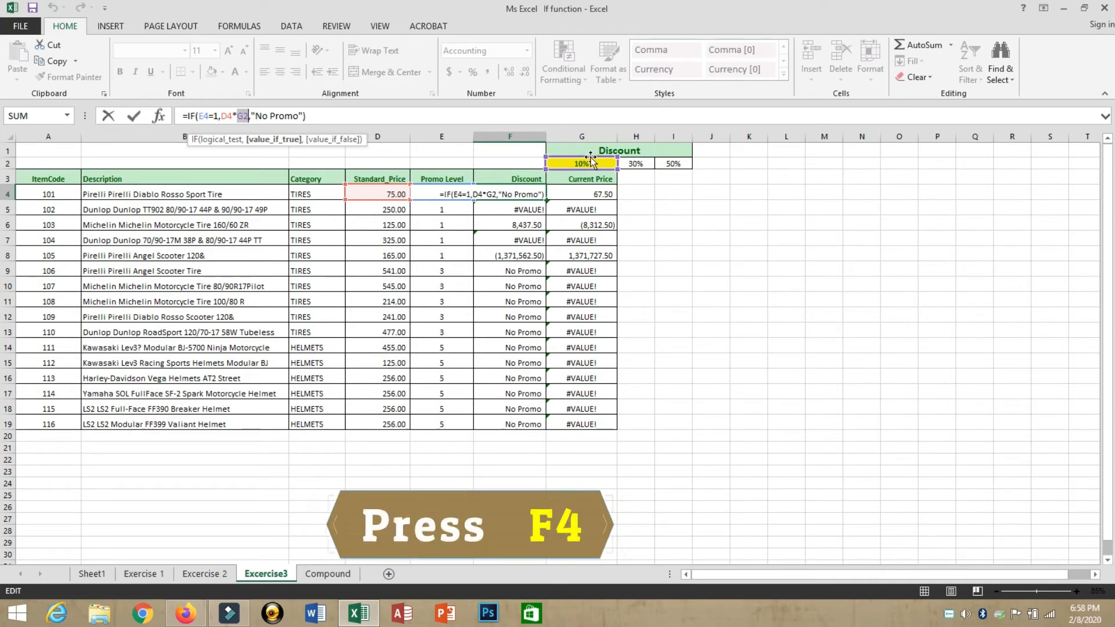
{"action": "key", "text": "F4"}
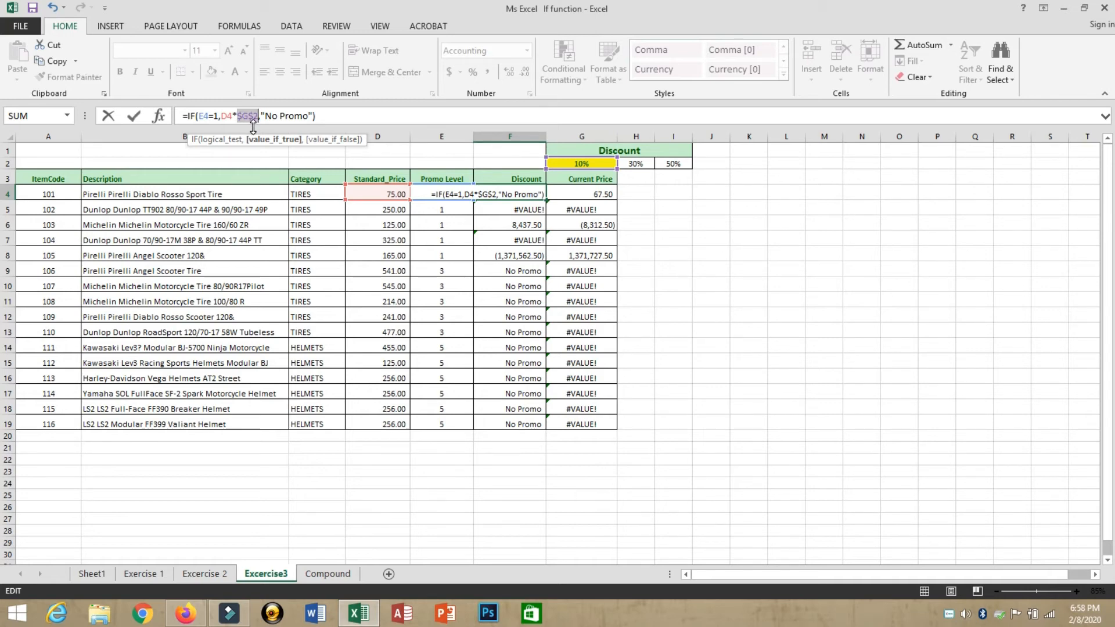
{"action": "key", "text": "ctrl+Return"}
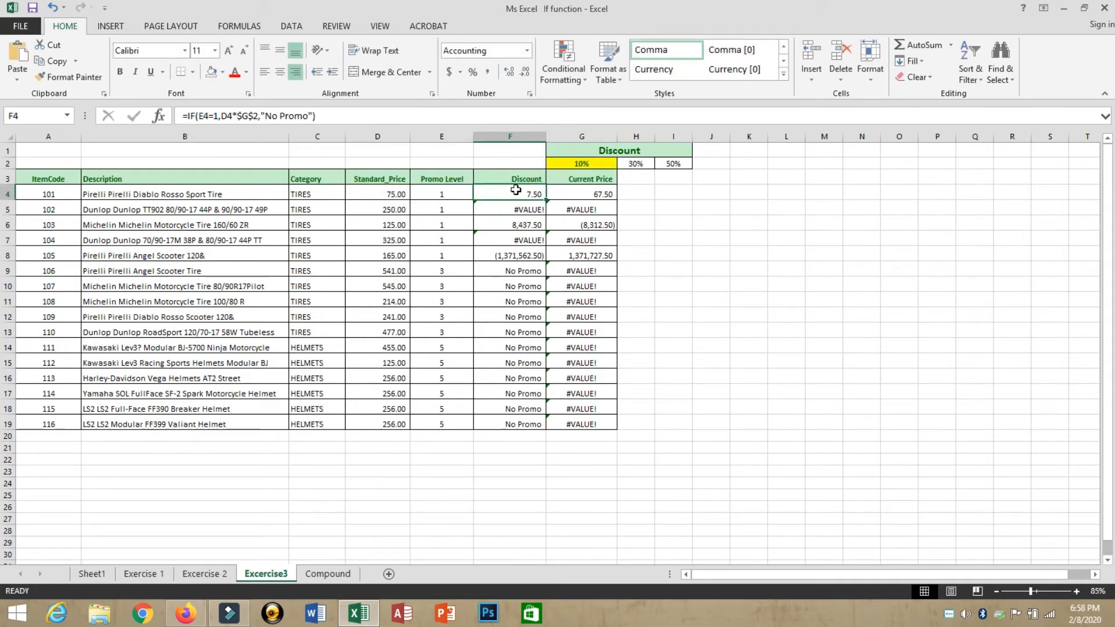
Step: Inspect the errors in the discount cells below F4 and reselect F4 for copying
{"action": "left_click", "coordinate": [519, 208]}
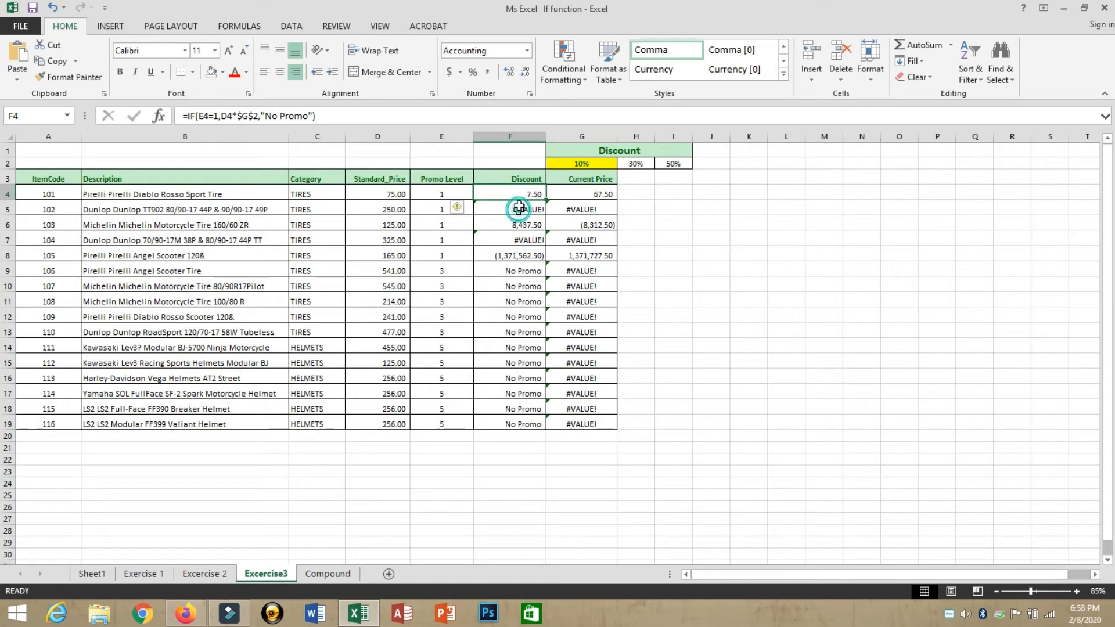
{"action": "left_click", "coordinate": [517, 194]}
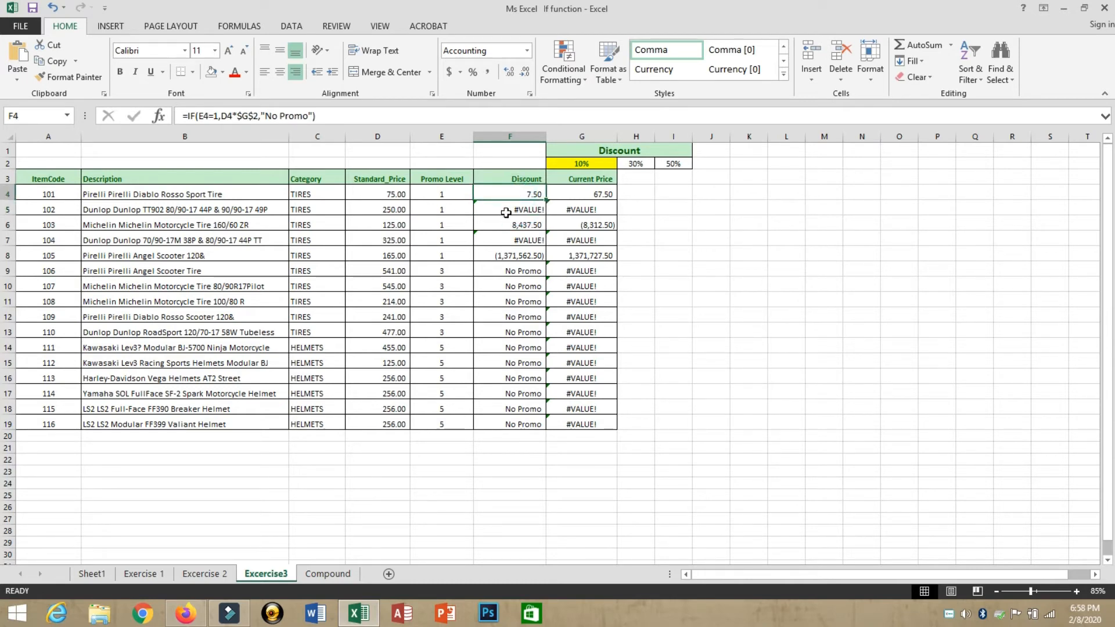
{"action": "left_click_drag", "start_coordinate": [505, 211], "coordinate": [511, 424]}
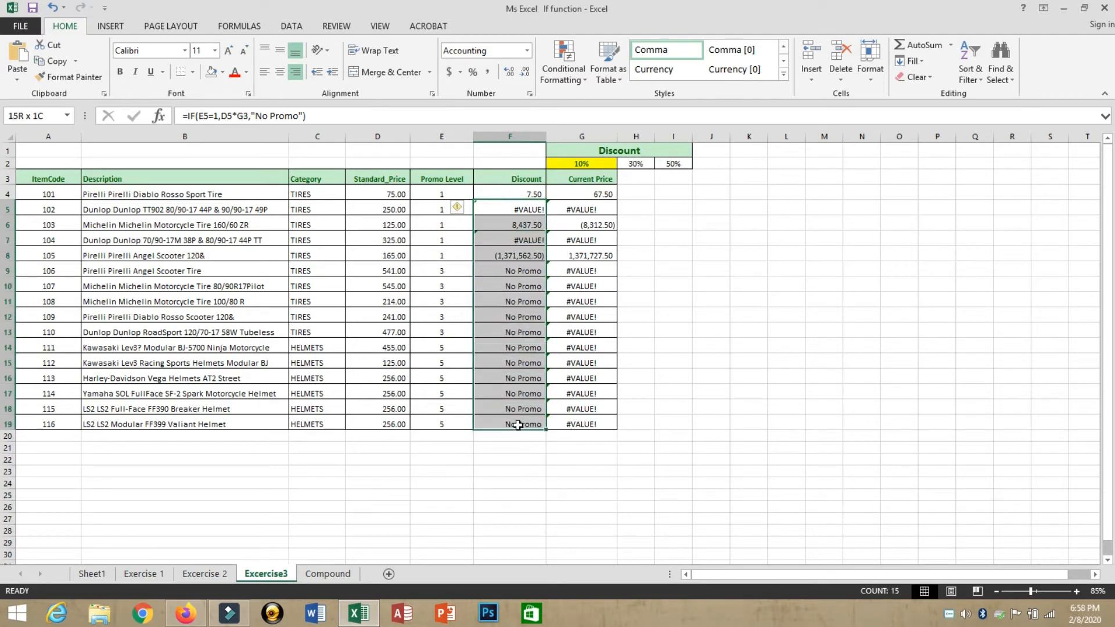
{"action": "left_click", "coordinate": [525, 195]}
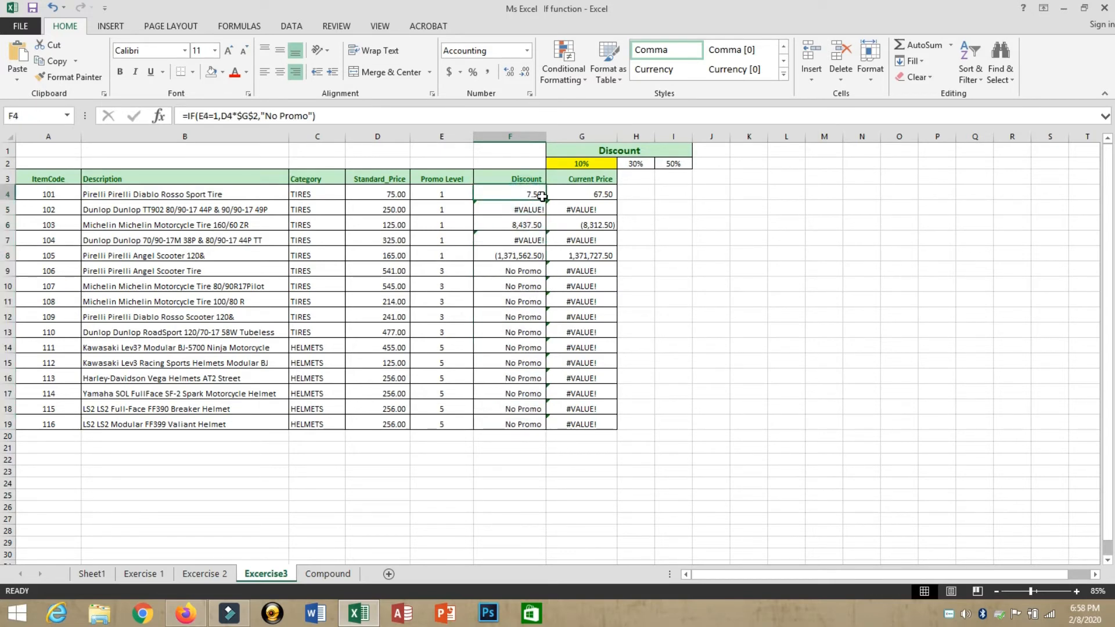
Step: Fill the corrected discount formula from F4 down to F19 and check the discounts in F4:F8
{"action": "left_click_drag", "start_coordinate": [546, 201], "coordinate": [541, 433]}
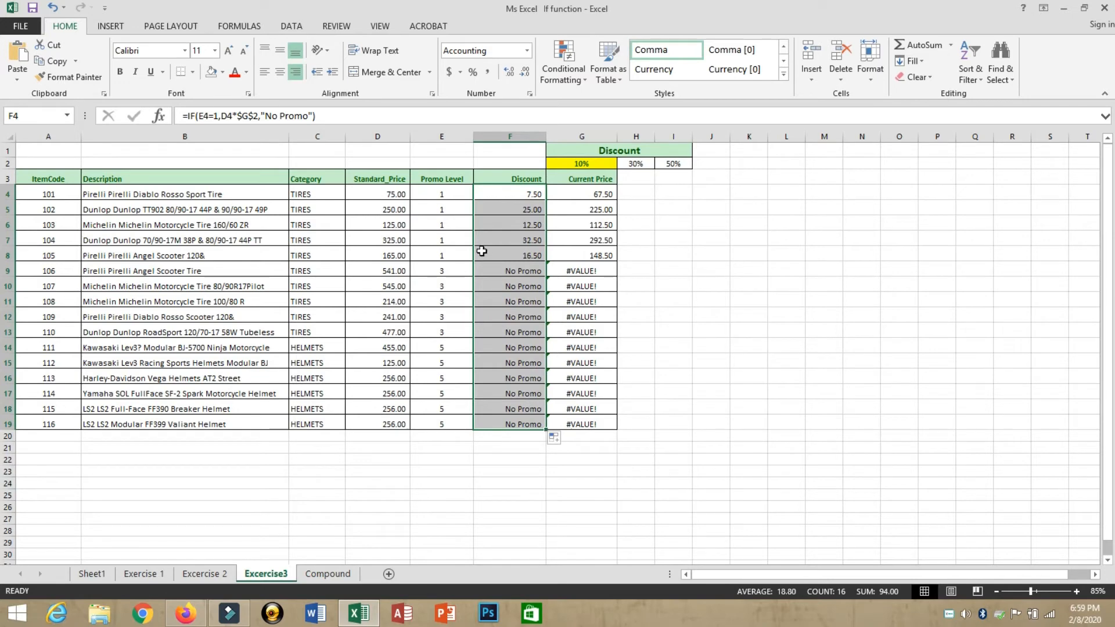
{"action": "left_click", "coordinate": [522, 255]}
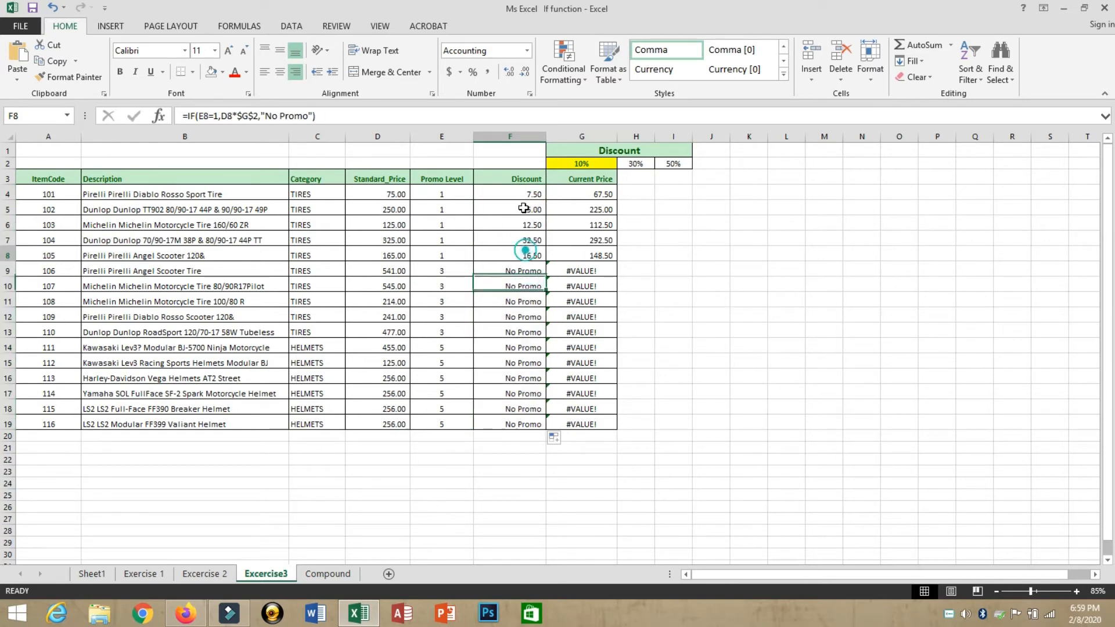
{"action": "left_click_drag", "start_coordinate": [515, 189], "coordinate": [514, 265]}
Step: Review level-1 standard prices, discounts and current prices, plus the promo level 3 and 5 rows
{"action": "left_click_drag", "start_coordinate": [514, 193], "coordinate": [516, 260]}
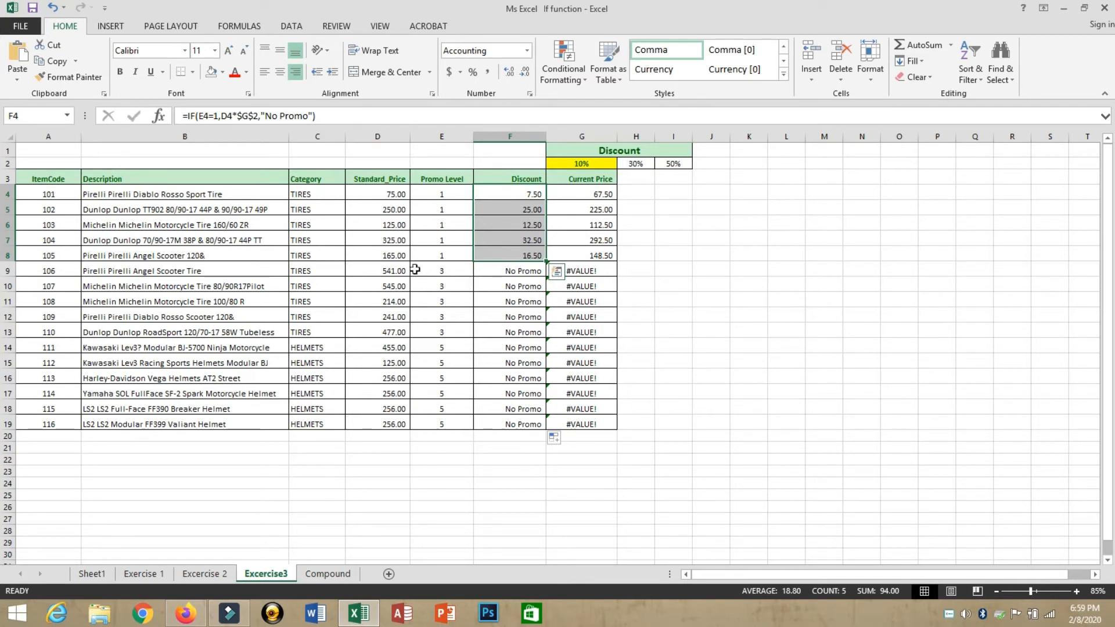
{"action": "left_click_drag", "start_coordinate": [393, 194], "coordinate": [393, 256]}
{"action": "left_click_drag", "start_coordinate": [585, 194], "coordinate": [590, 256]}
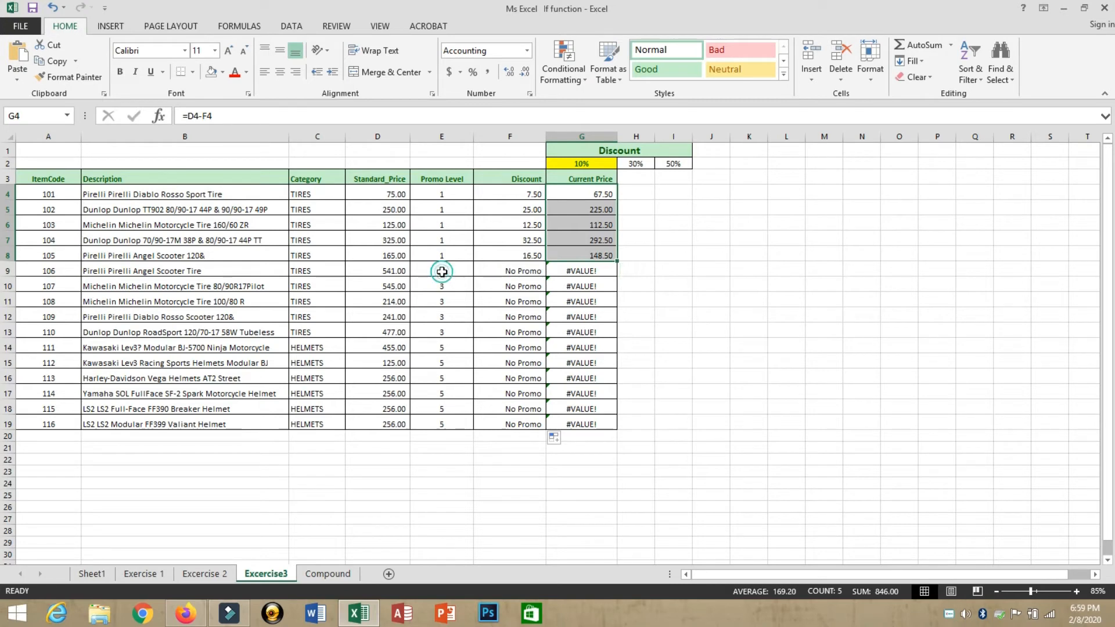
{"action": "left_click_drag", "start_coordinate": [443, 271], "coordinate": [438, 359]}
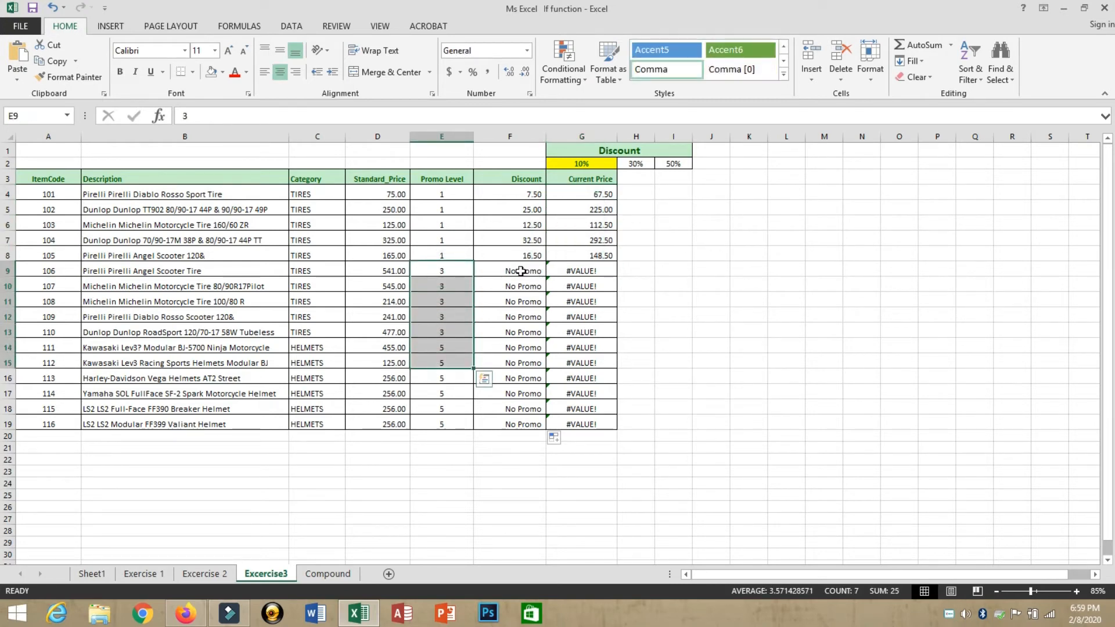
{"action": "left_click", "coordinate": [514, 191]}
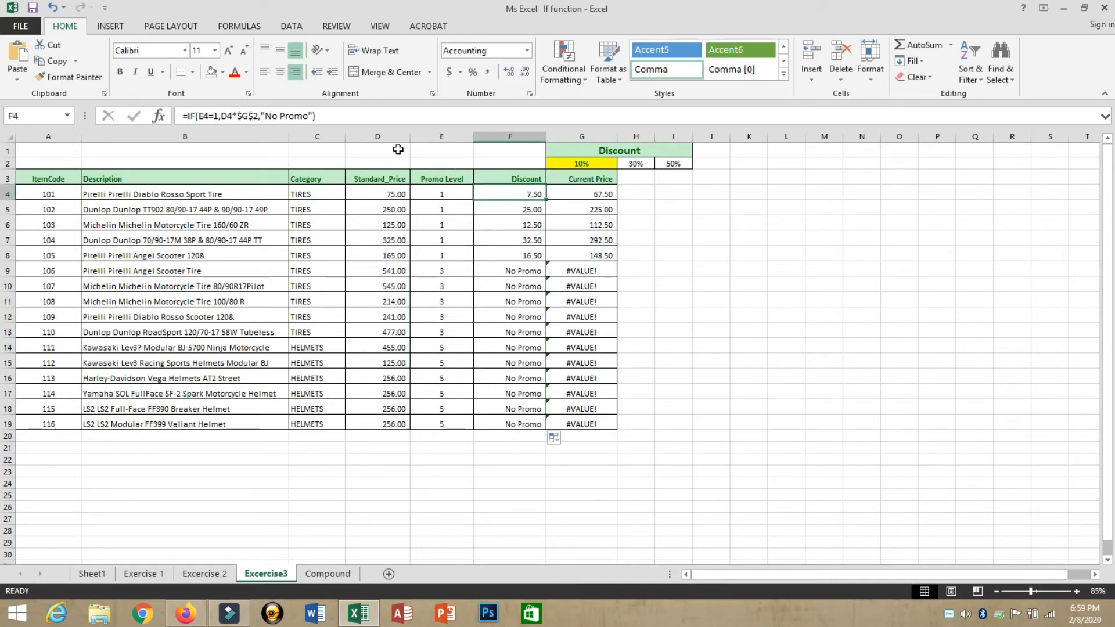
Step: Insert a nested IF(E4=3,D4* after $G$2 in F4's discount formula
{"action": "left_click", "coordinate": [262, 118]}
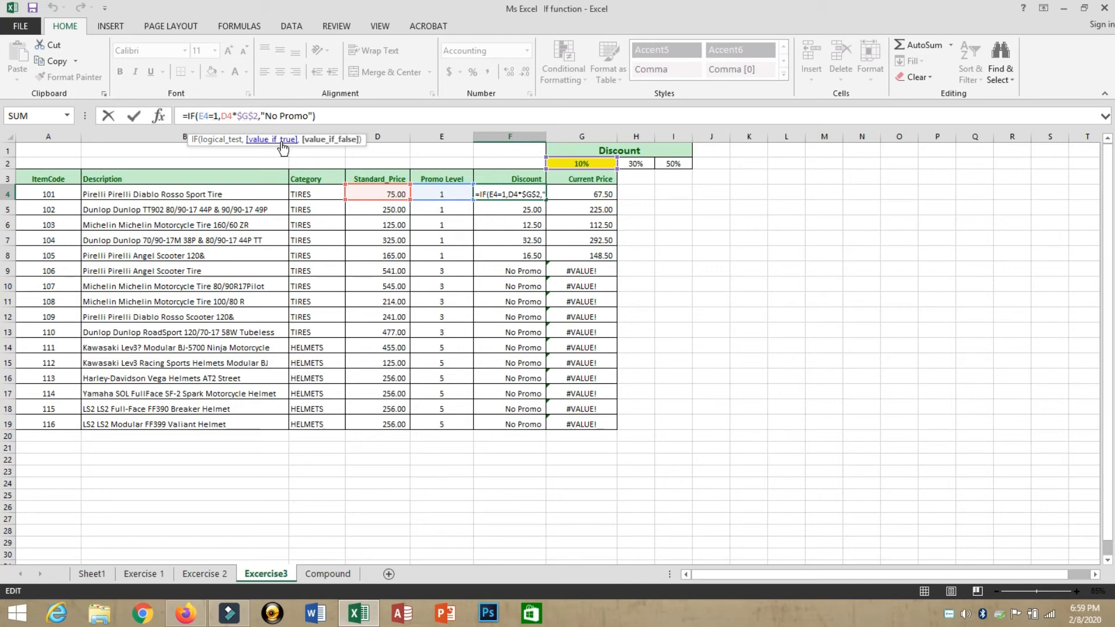
{"action": "type", "text": "if"}
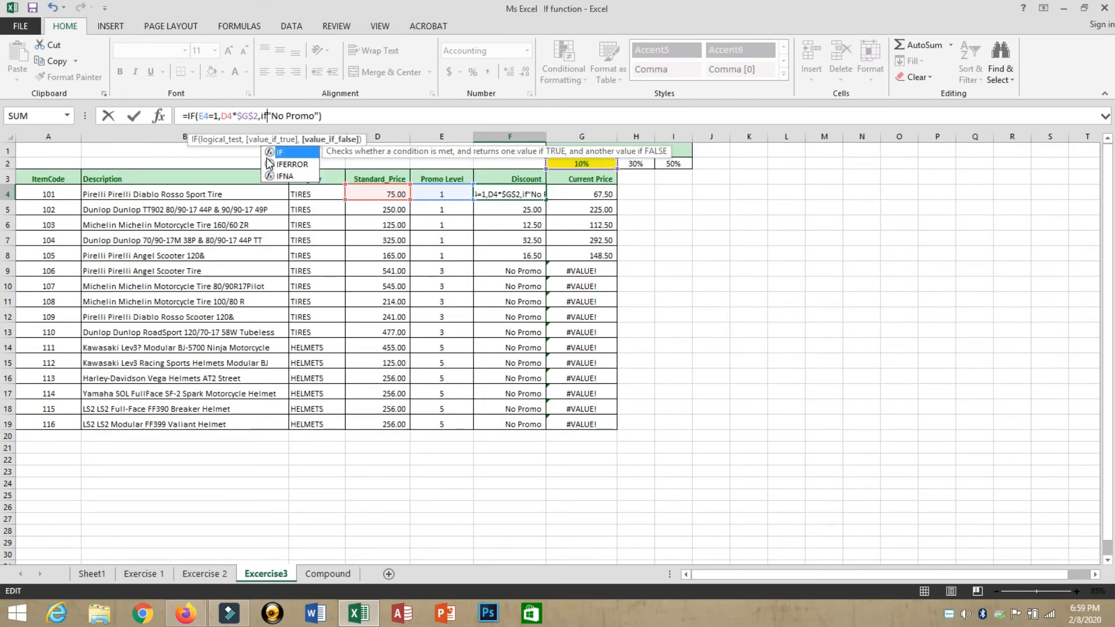
{"action": "key", "text": "Tab"}
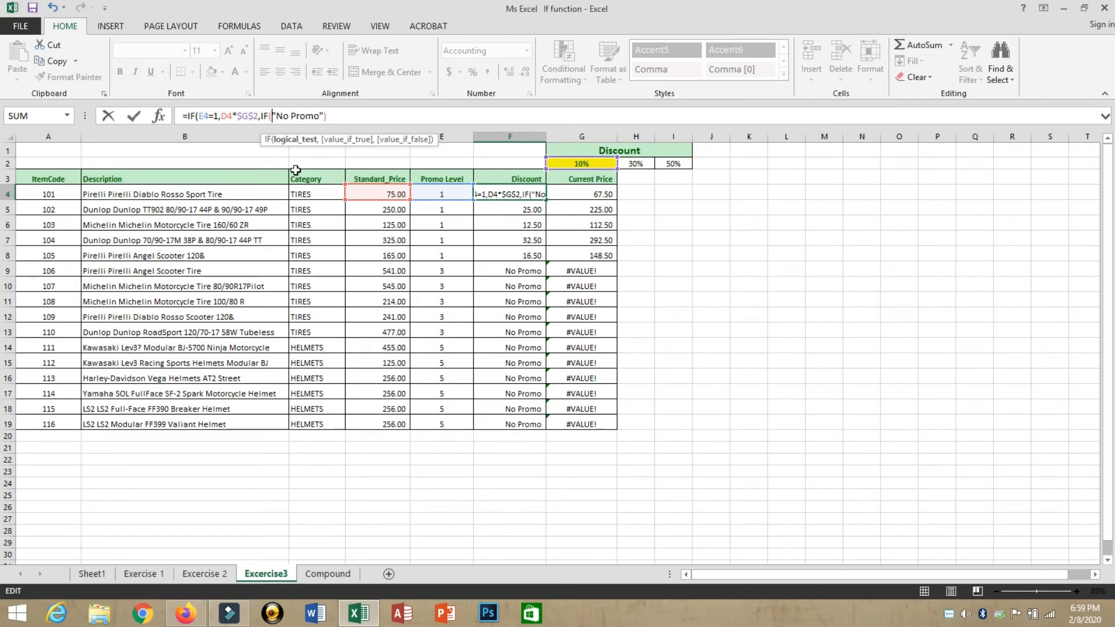
{"action": "left_click", "coordinate": [435, 193]}
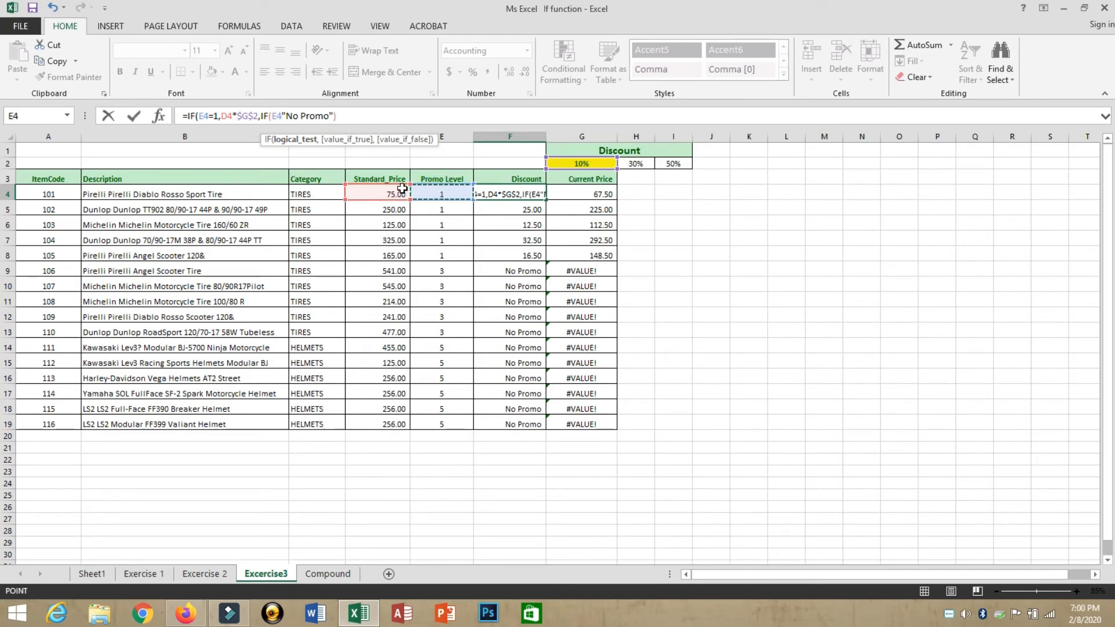
{"action": "type", "text": "="}
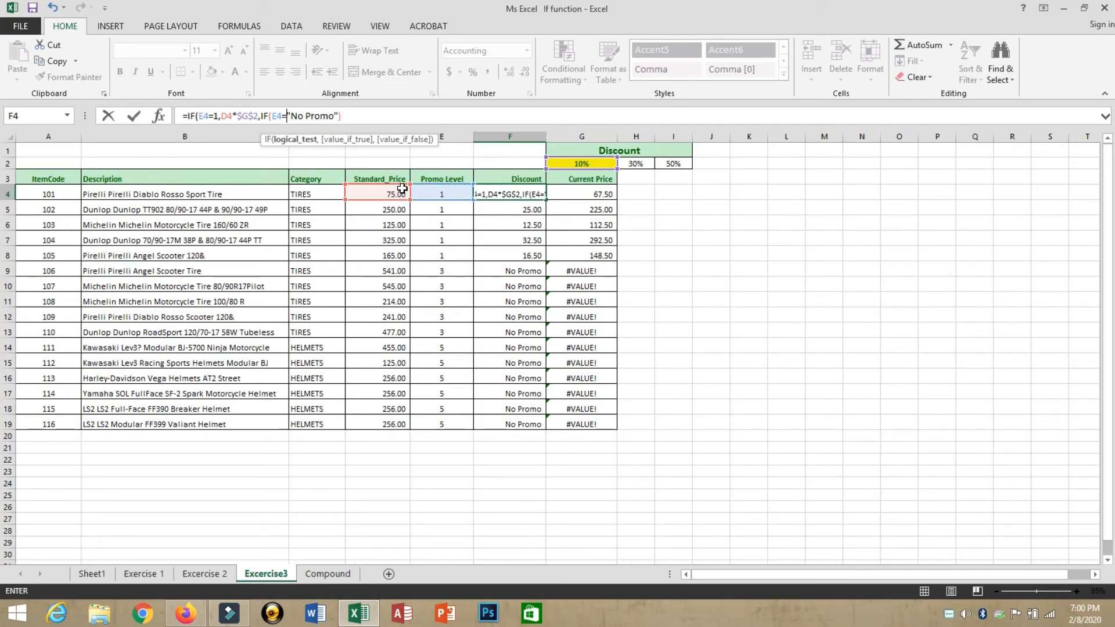
{"action": "type", "text": "3"}
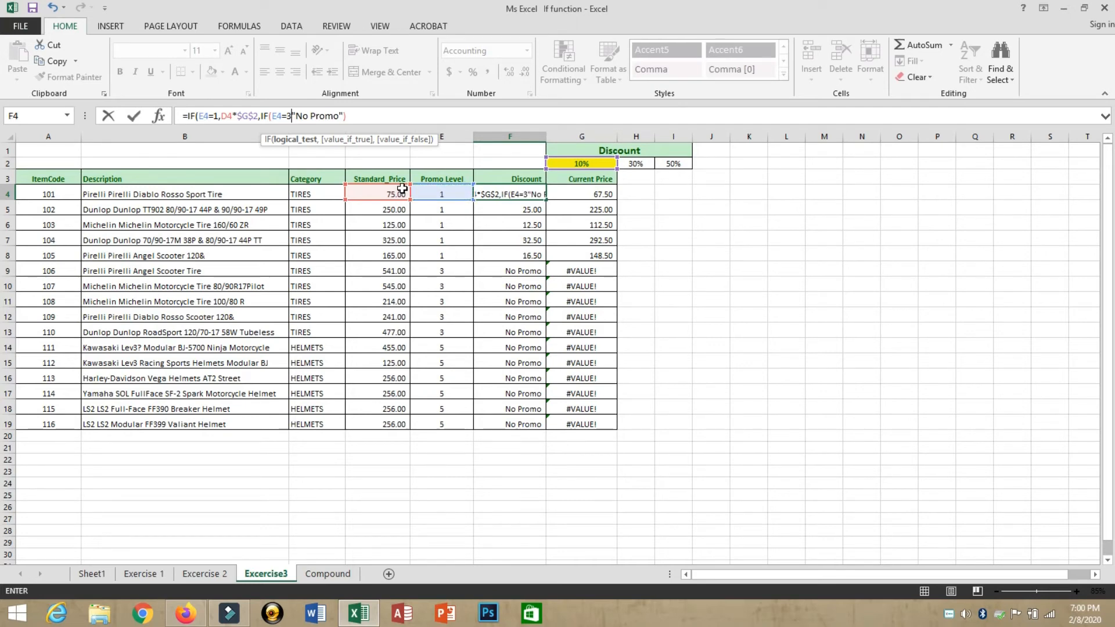
{"action": "type", "text": ","}
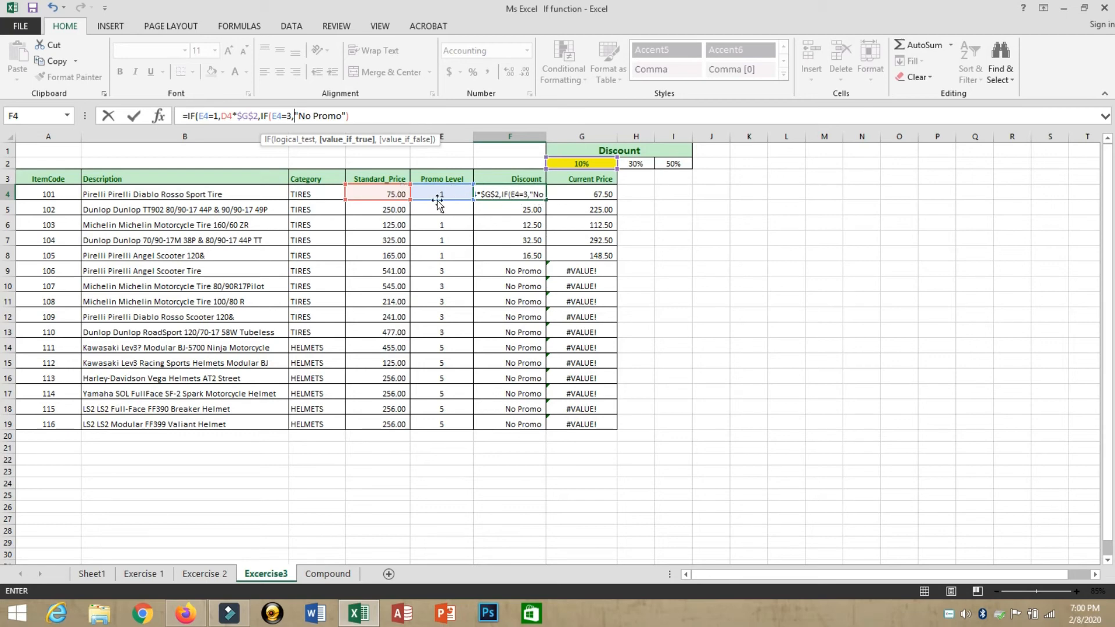
{"action": "left_click", "coordinate": [370, 193]}
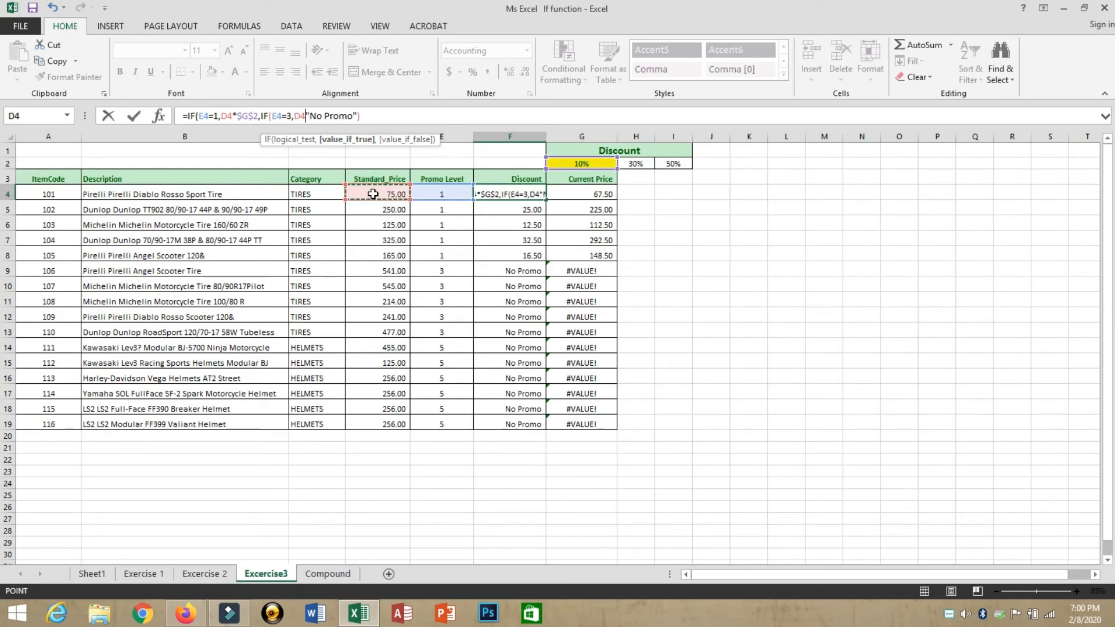
{"action": "type", "text": "*"}
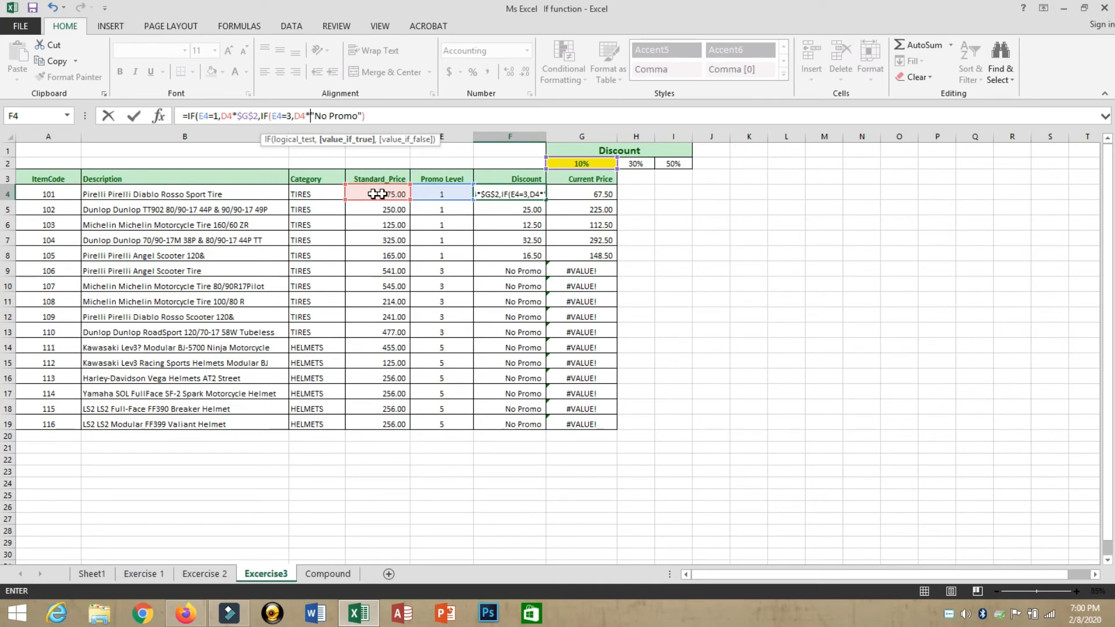
Step: Finish F4's level-3 branch with the absolute 30% rate $H$2, close the brackets, and commit it
{"action": "left_click", "coordinate": [637, 165]}
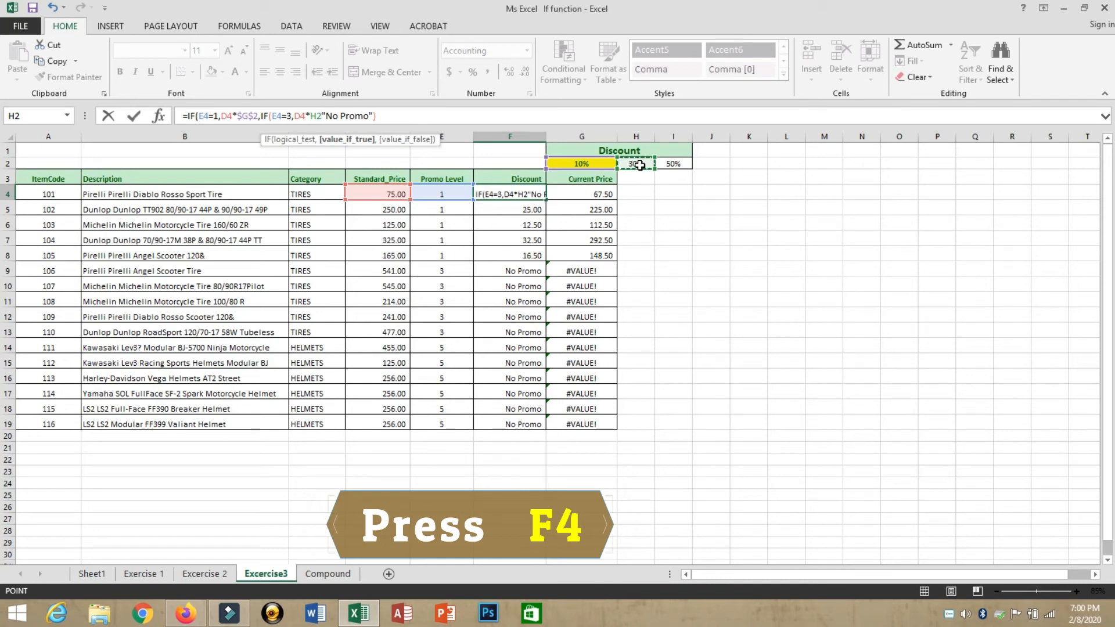
{"action": "key", "text": "F4"}
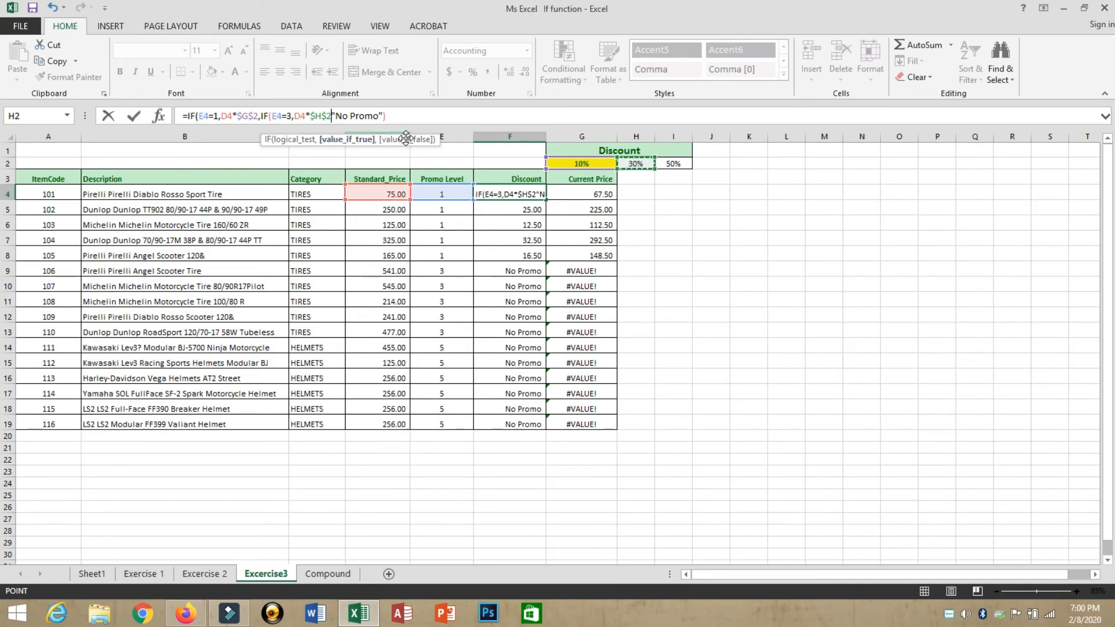
{"action": "type", "text": ","}
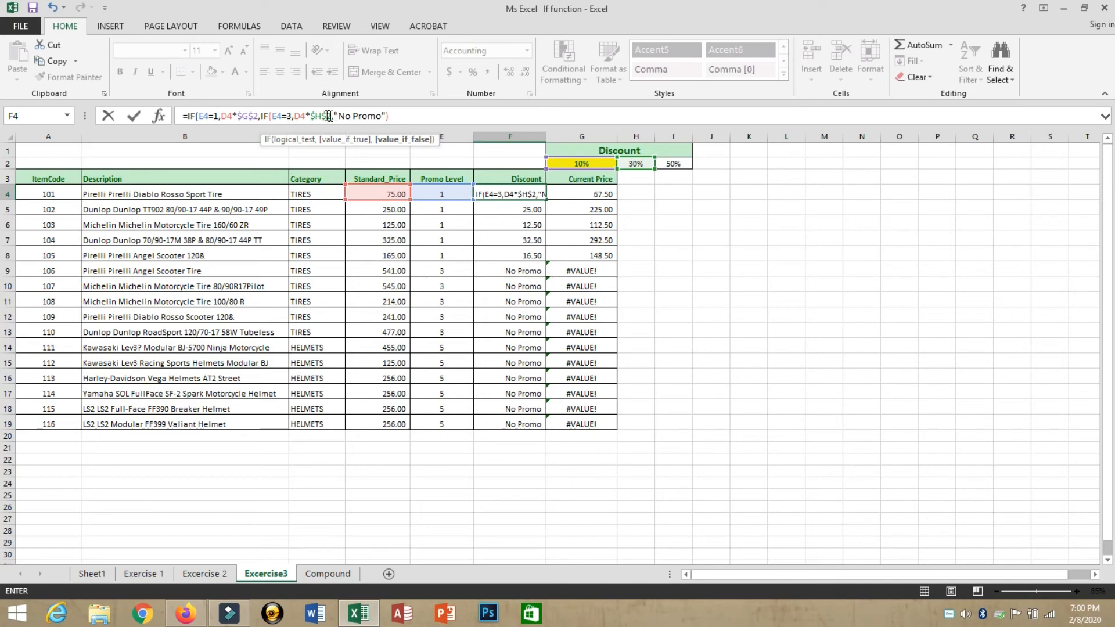
{"action": "left_click", "coordinate": [398, 114]}
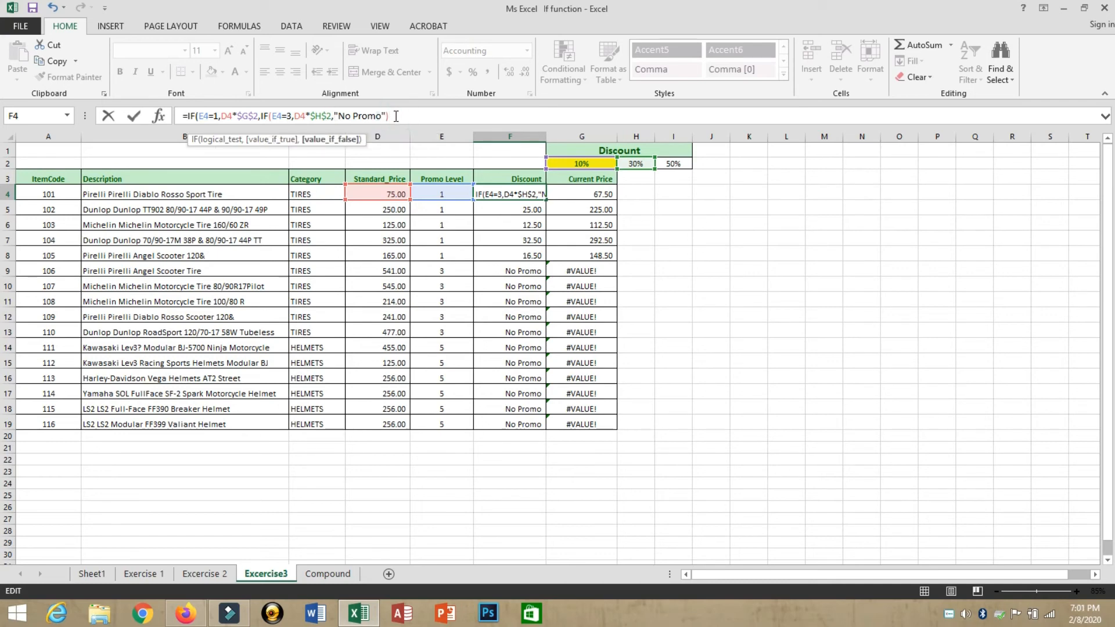
{"action": "type", "text": ")"}
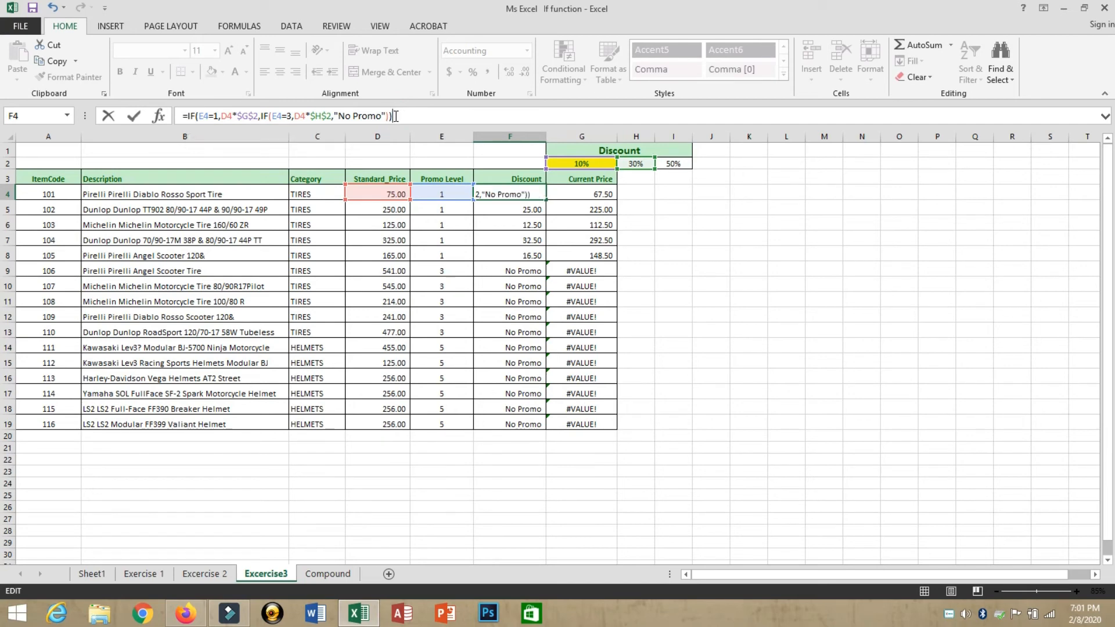
{"action": "key", "text": "Return"}
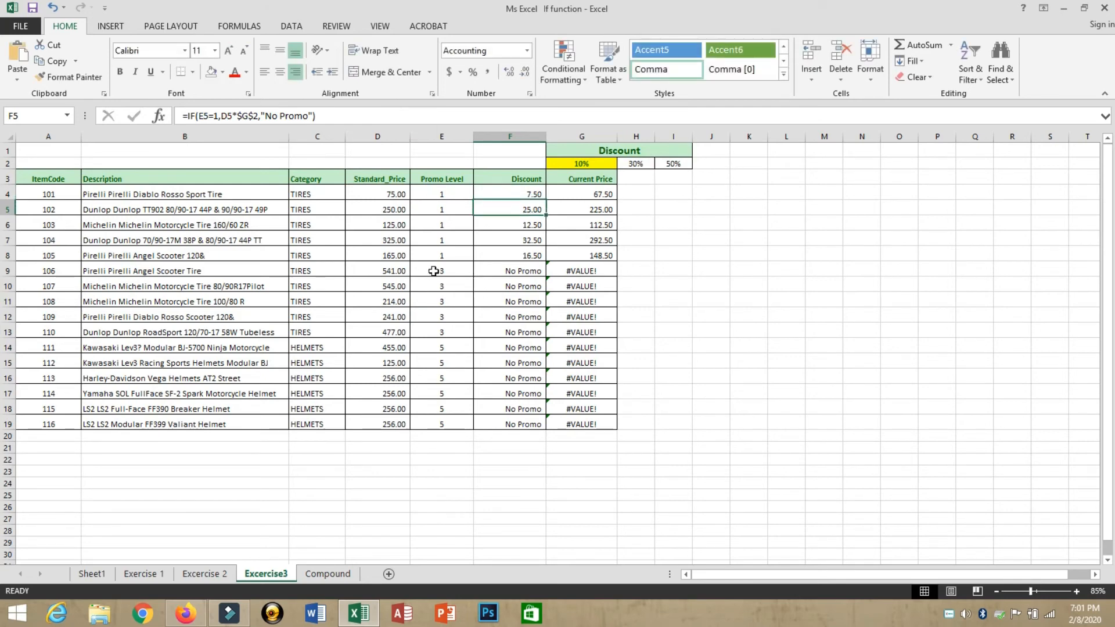
Step: Copy the nested discount formula from F4 down through F19
{"action": "left_click_drag", "start_coordinate": [434, 274], "coordinate": [444, 335]}
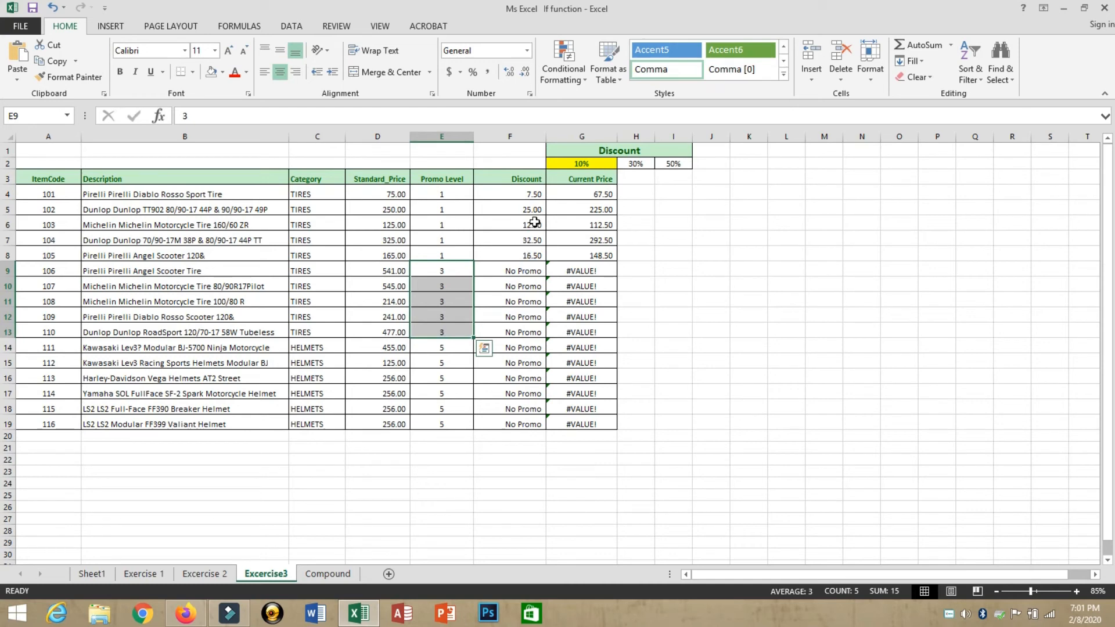
{"action": "left_click", "coordinate": [527, 196]}
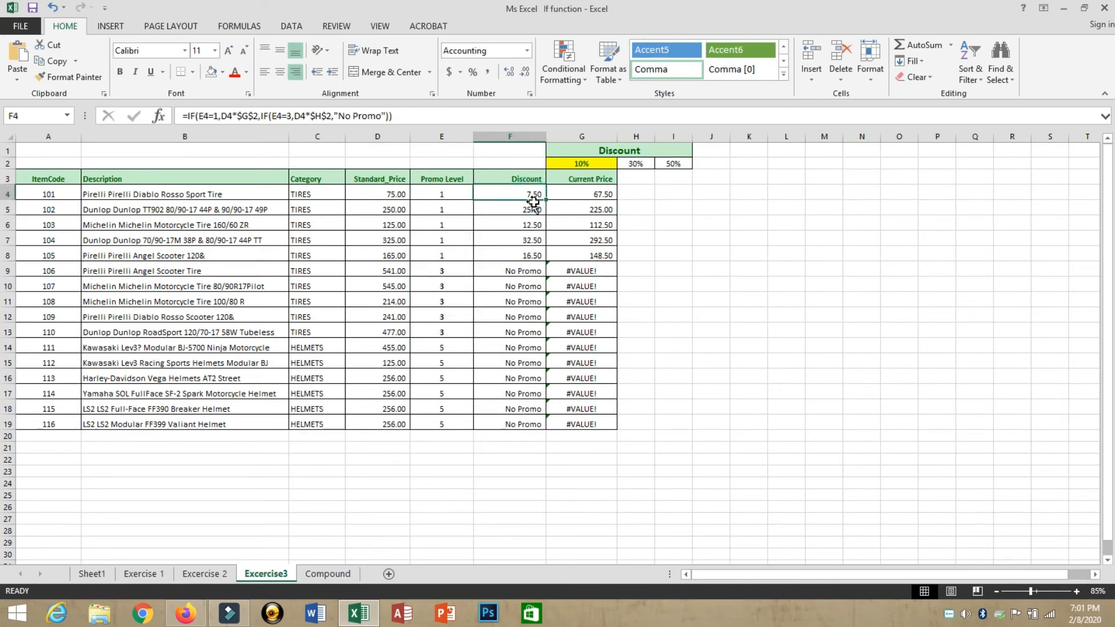
{"action": "left_click_drag", "start_coordinate": [546, 202], "coordinate": [535, 428]}
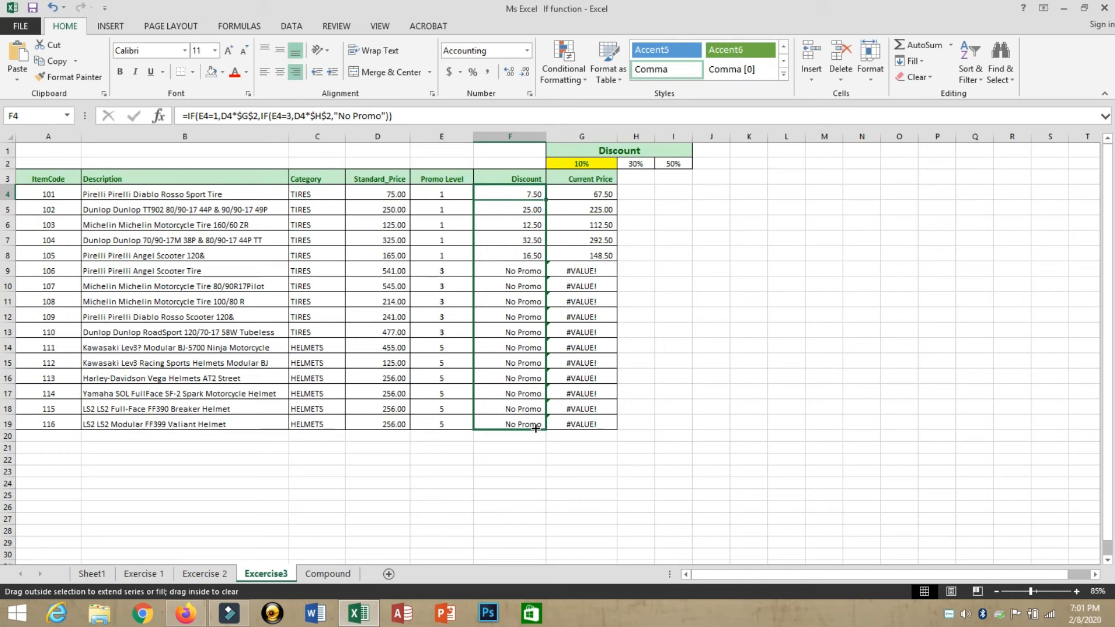
{"action": "left_click_drag", "start_coordinate": [535, 429], "coordinate": [535, 428]}
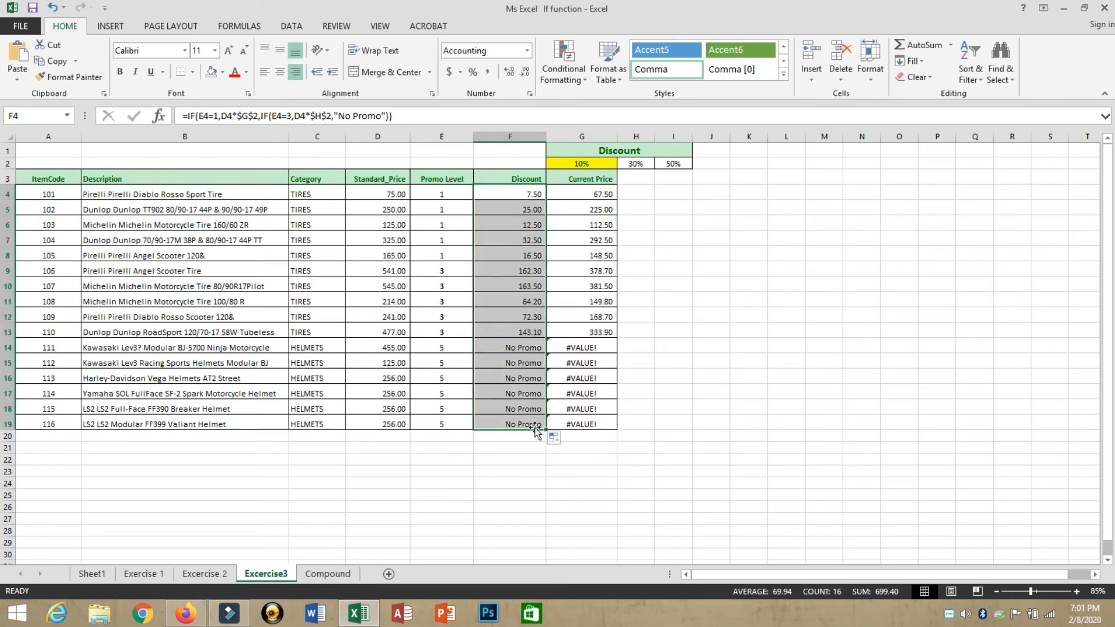
Step: Check the level-3 rows, including D9's 541 price and the 30% discounts in F9:F13
{"action": "left_click", "coordinate": [439, 275]}
{"action": "left_click", "coordinate": [385, 276]}
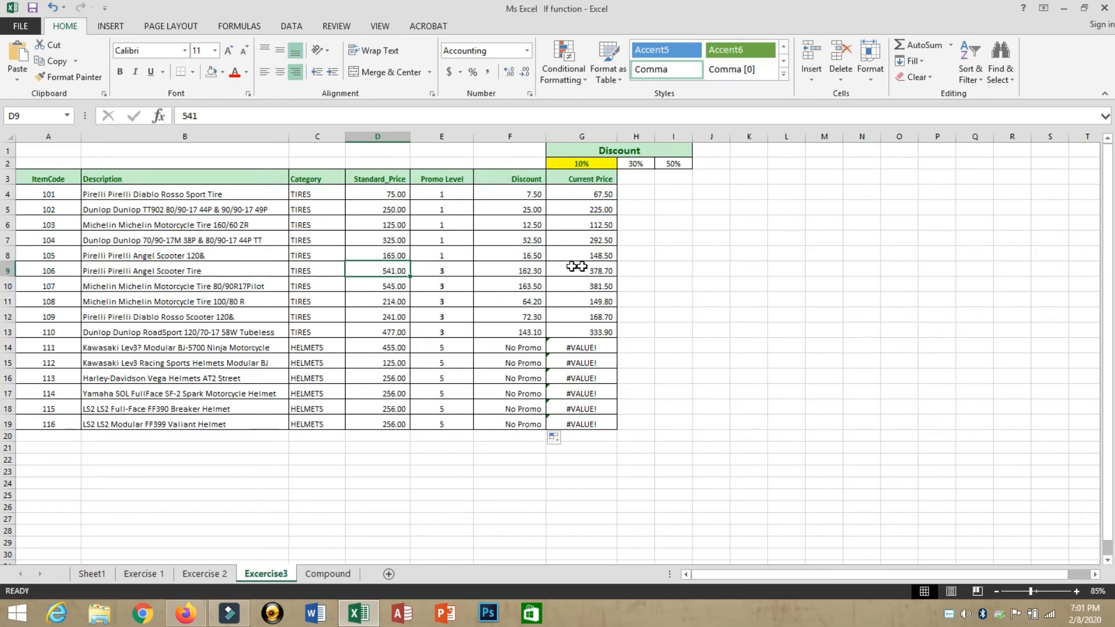
{"action": "left_click_drag", "start_coordinate": [536, 271], "coordinate": [532, 327]}
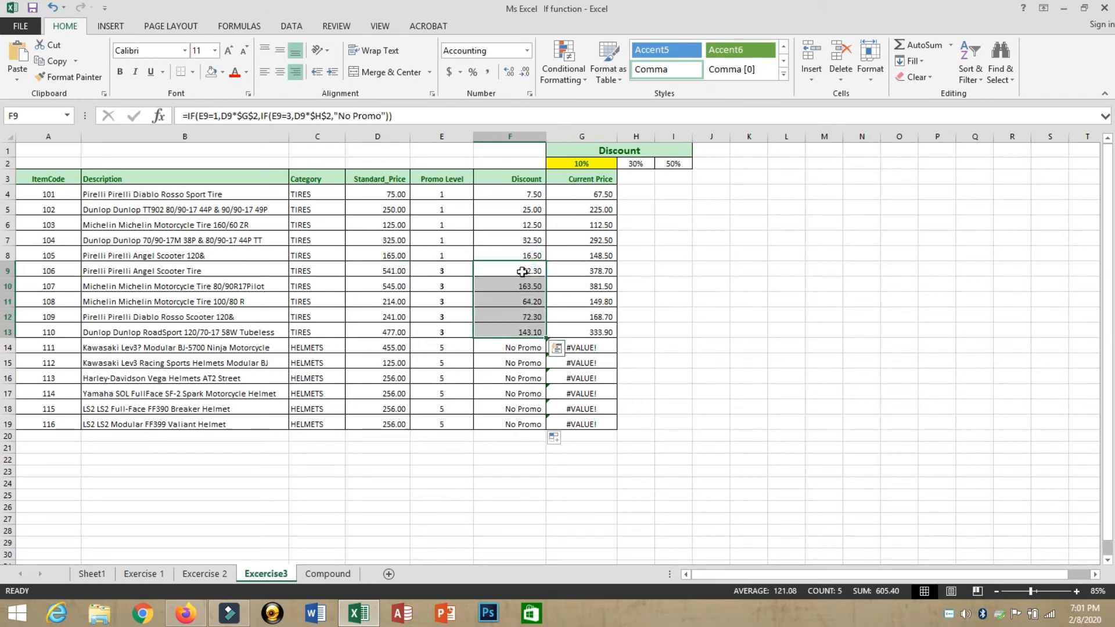
{"action": "left_click", "coordinate": [522, 271]}
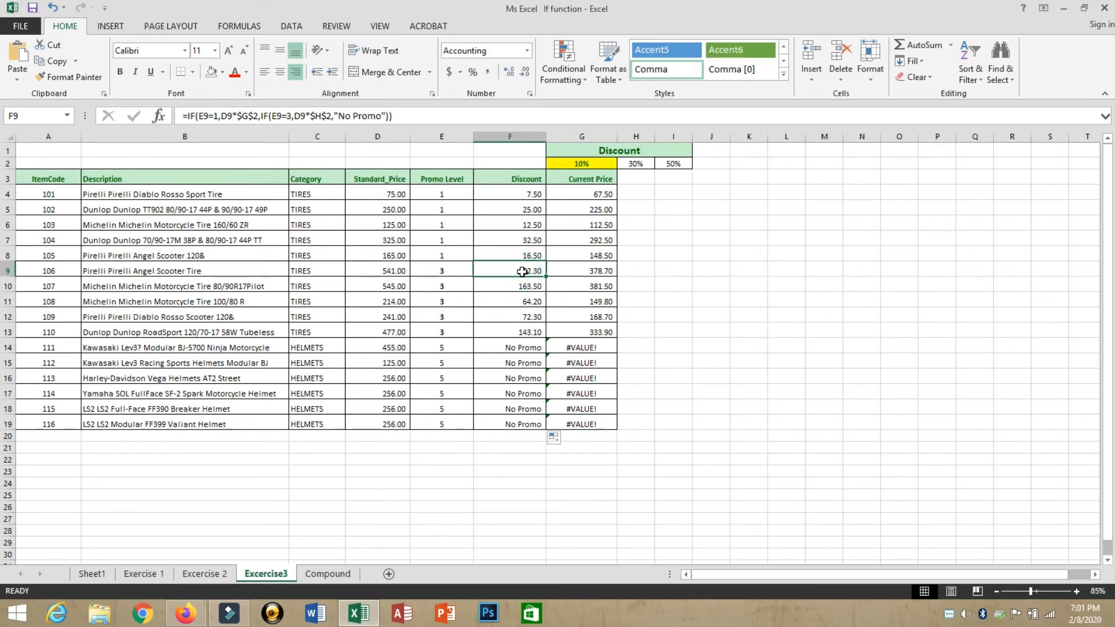
{"action": "key", "text": "F2"}
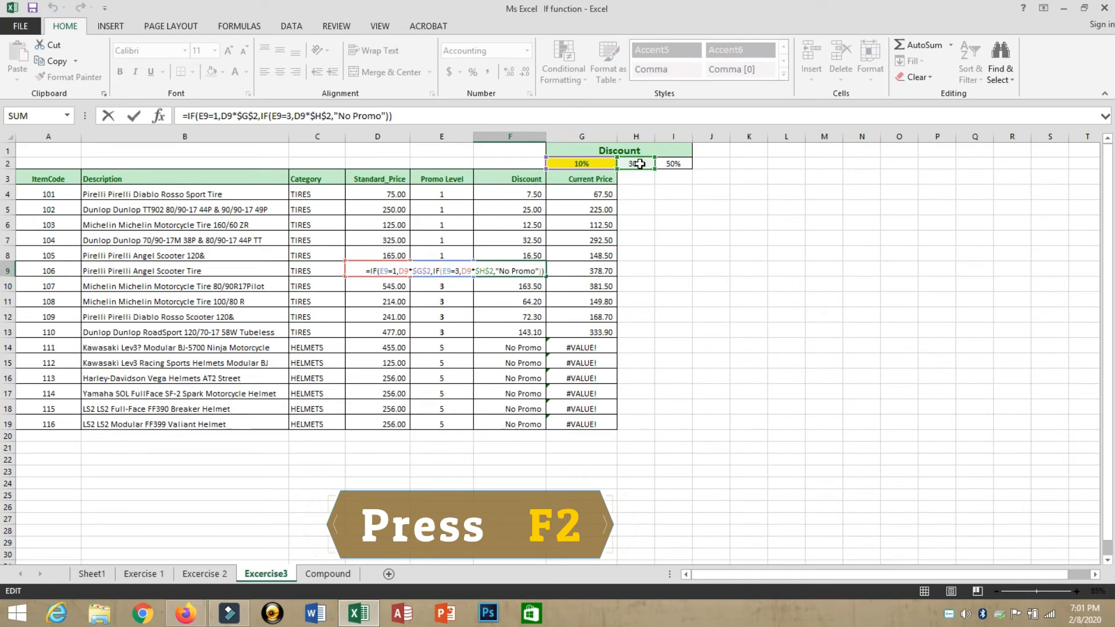
{"action": "key", "text": "Escape"}
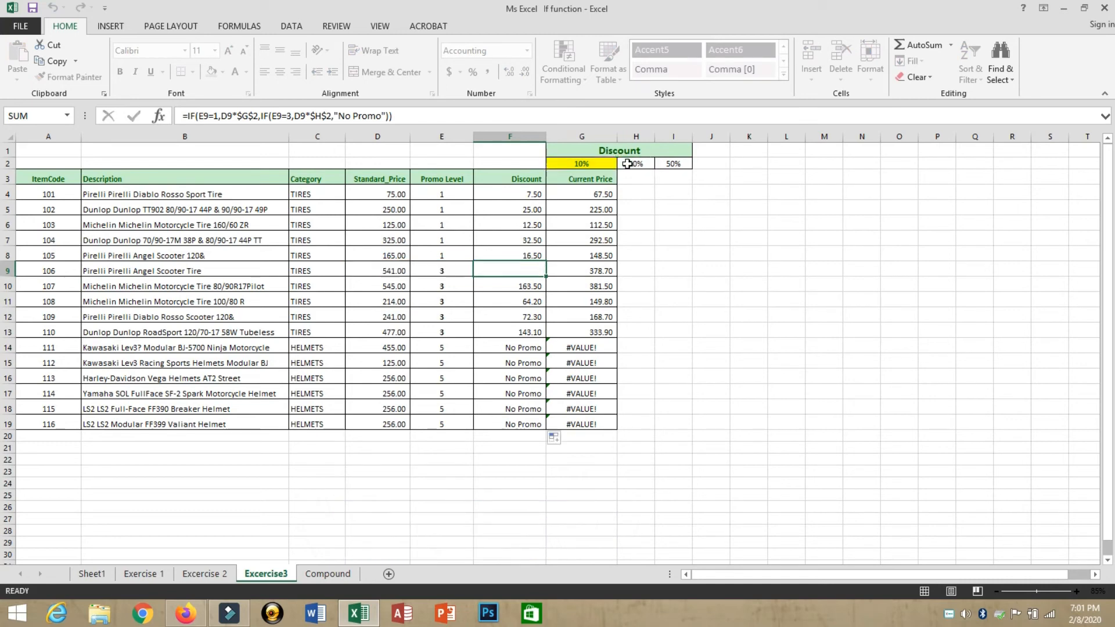
{"action": "left_click", "coordinate": [498, 195]}
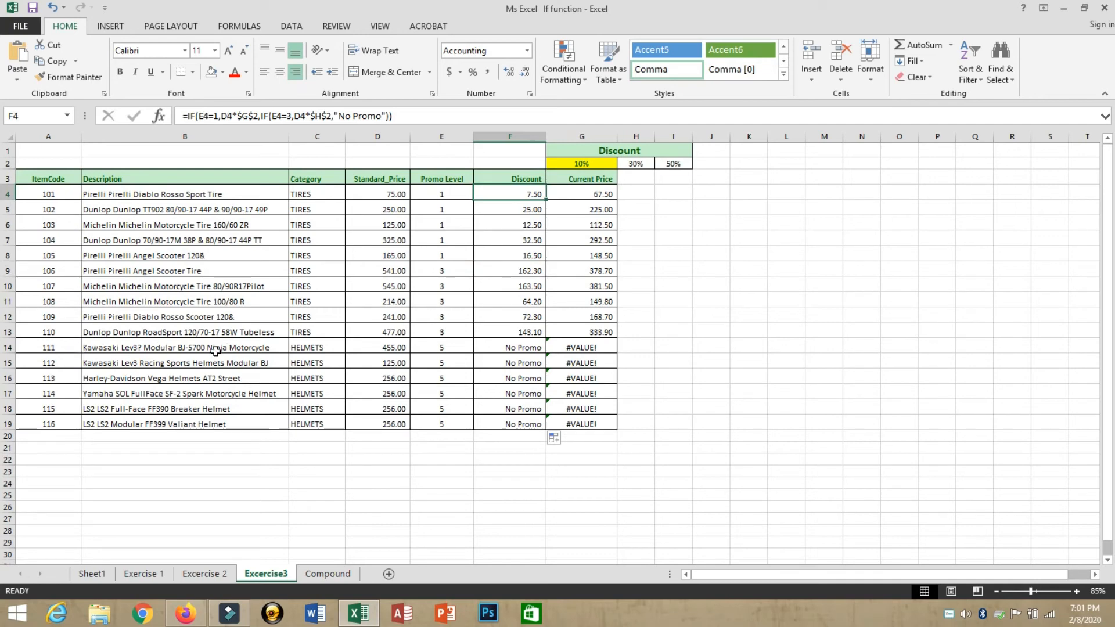
{"action": "left_click_drag", "start_coordinate": [529, 347], "coordinate": [517, 424]}
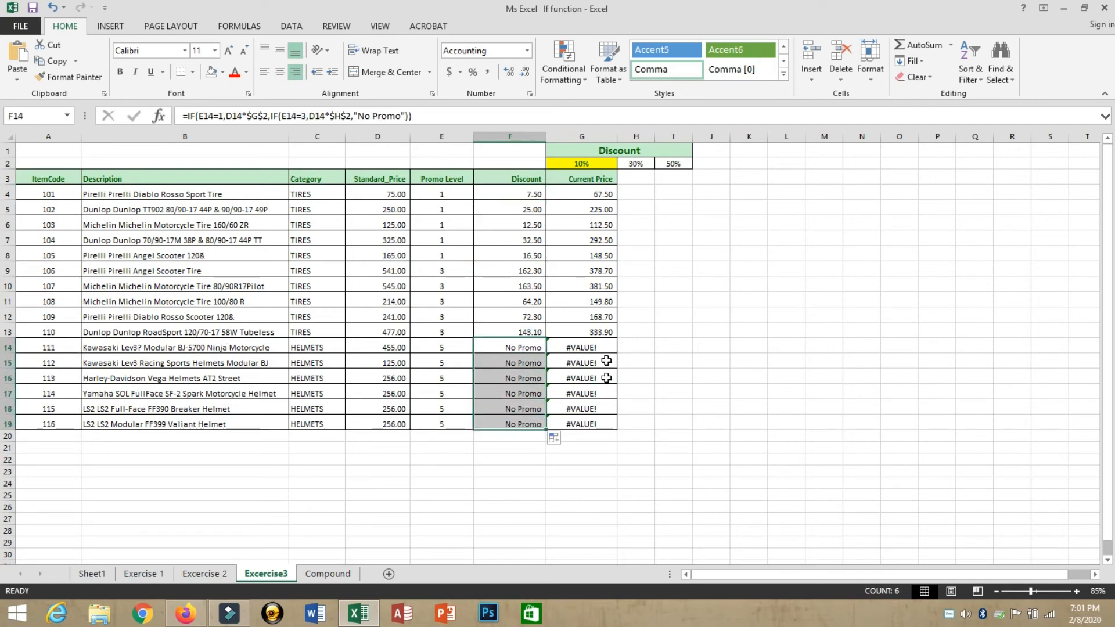
{"action": "left_click", "coordinate": [582, 348]}
{"action": "left_click", "coordinate": [581, 393]}
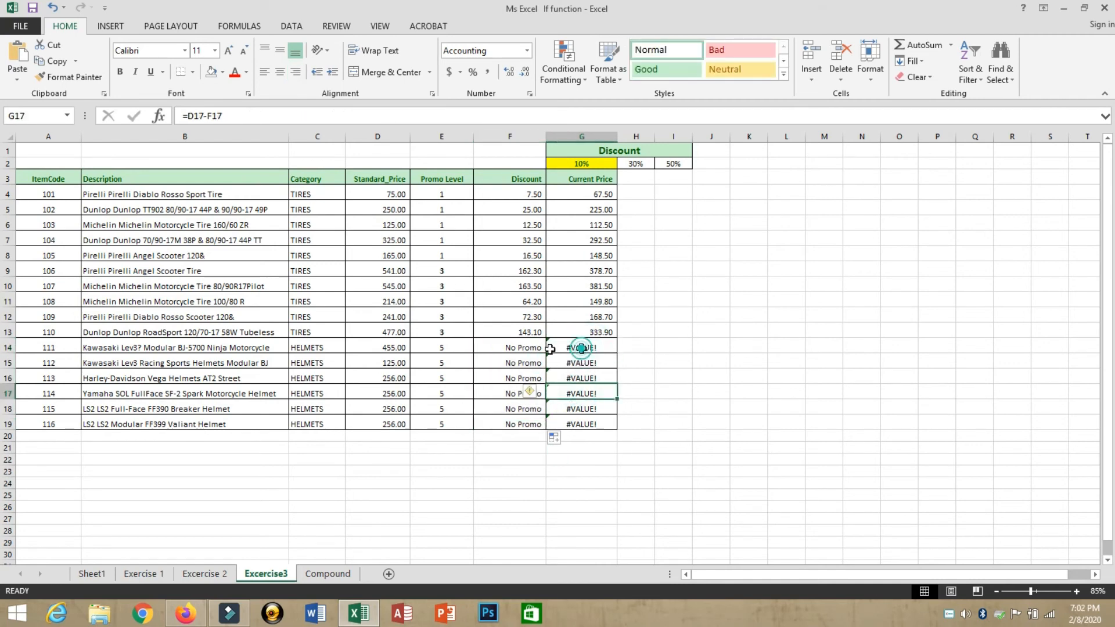
{"action": "left_click", "coordinate": [477, 348]}
{"action": "type", "text": "0"}
{"action": "key", "text": "Return"}
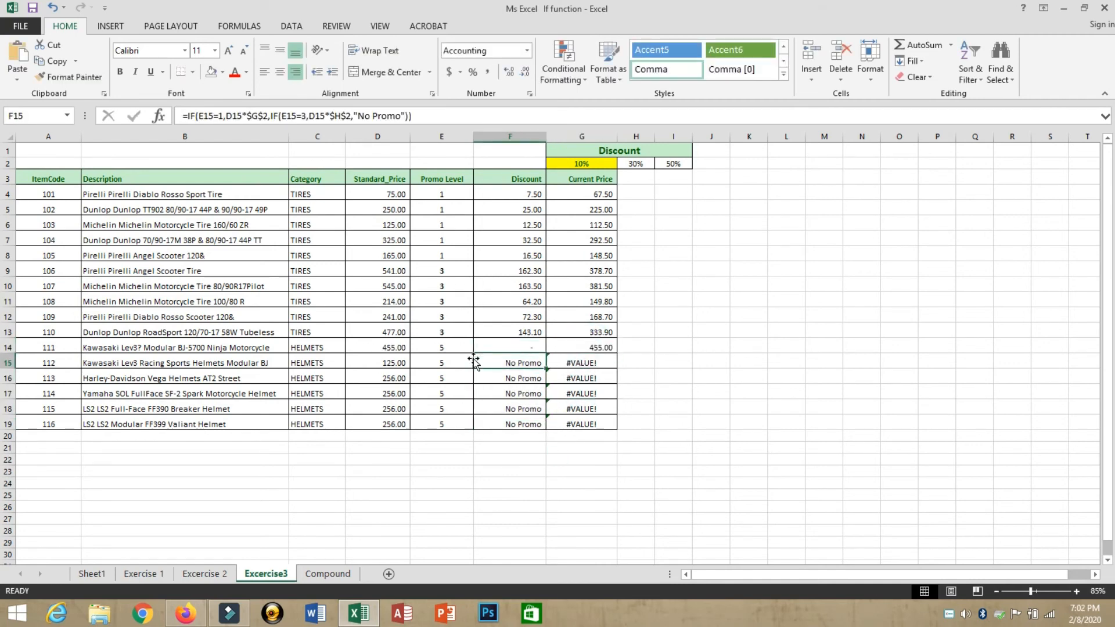
{"action": "key", "text": "ctrl+z"}
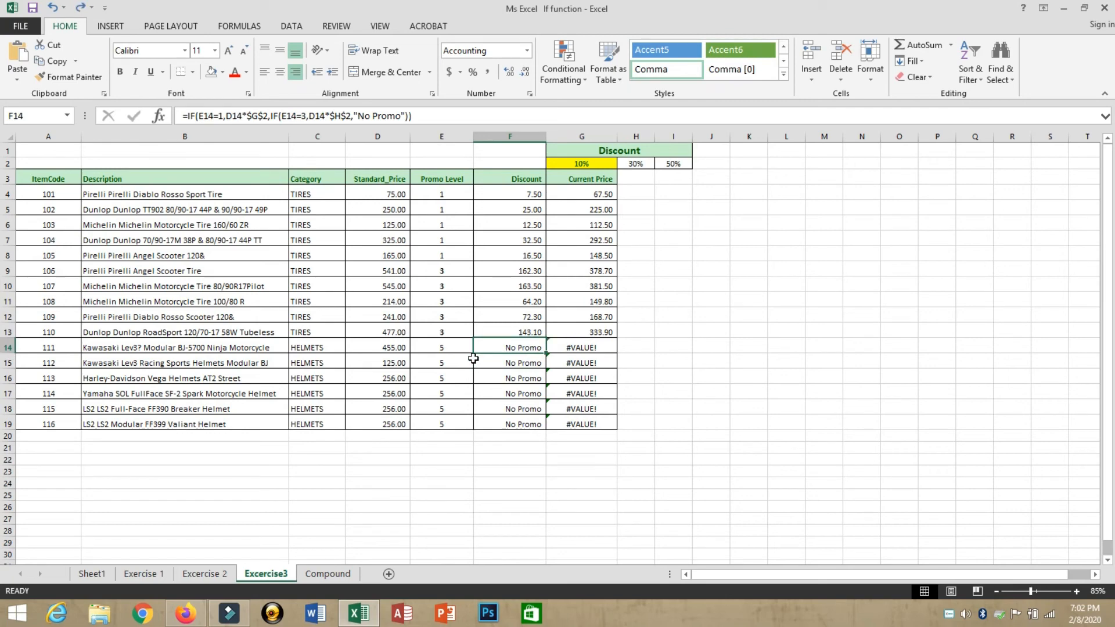
{"action": "left_click", "coordinate": [596, 350]}
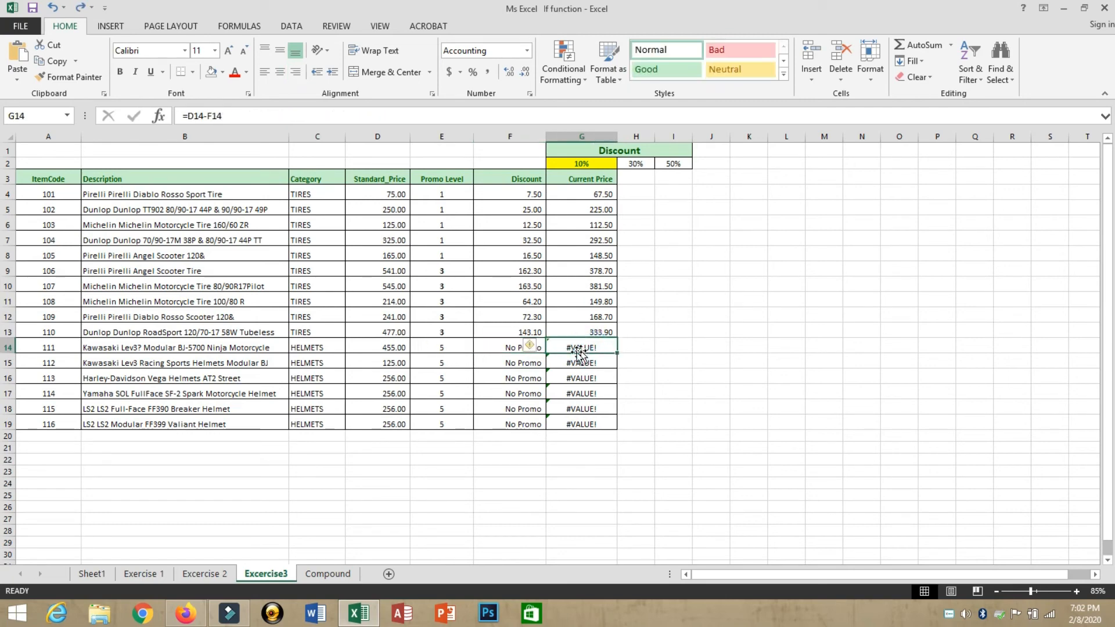
{"action": "left_click", "coordinate": [493, 350]}
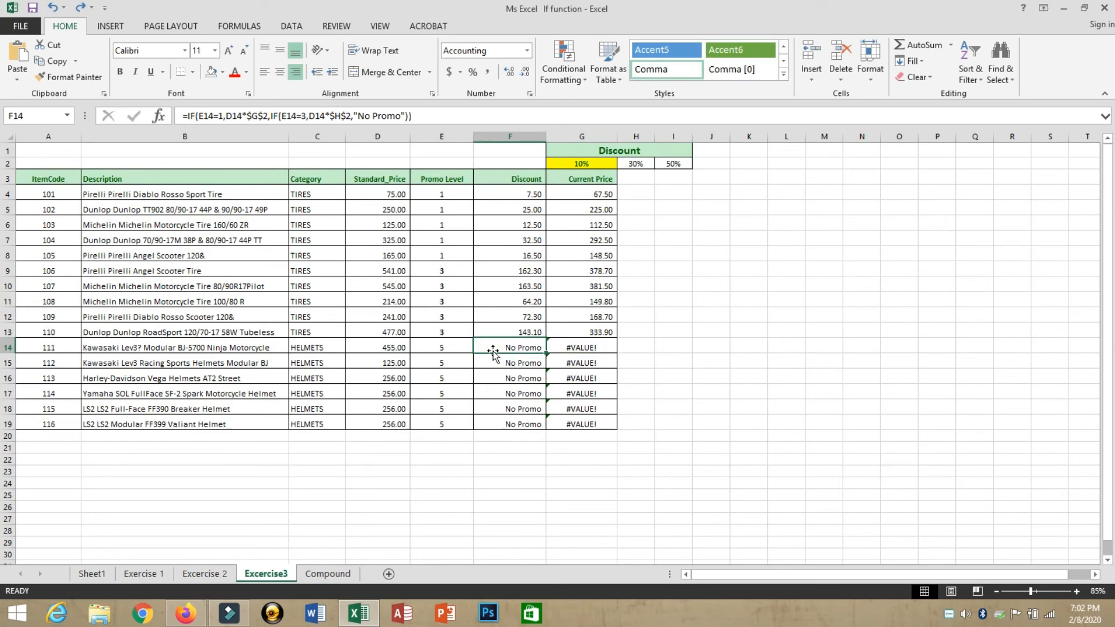
{"action": "left_click", "coordinate": [586, 352]}
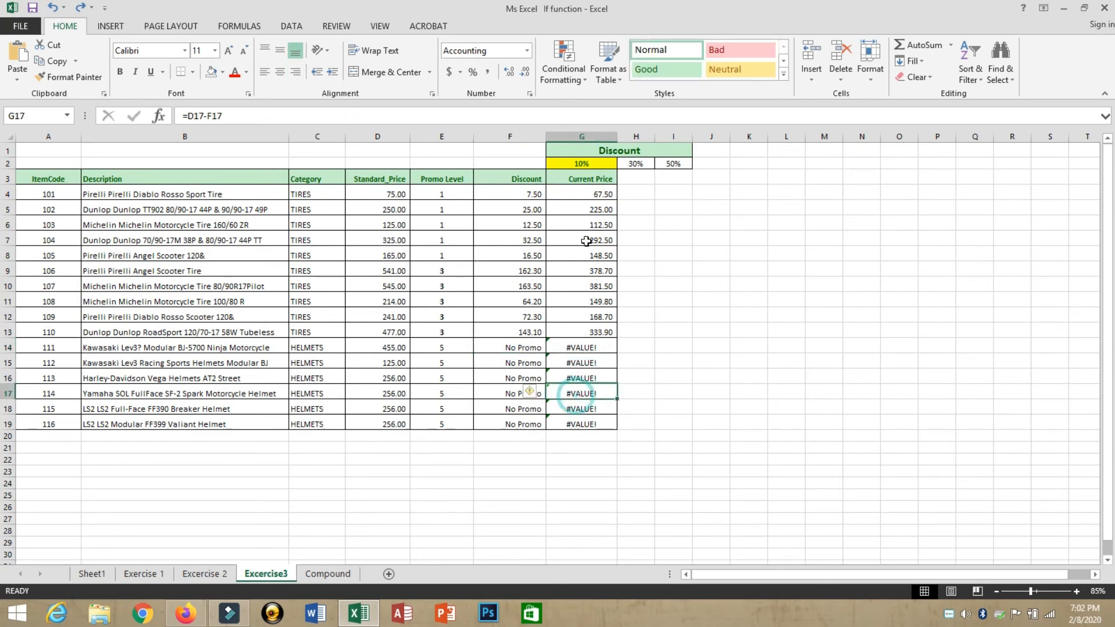
Step: Wrap G4's Current Price formula as =IFERROR(D4-F4,"") so errors show blank
{"action": "double_click", "coordinate": [584, 194]}
{"action": "type", "text": "iD4-F4"}
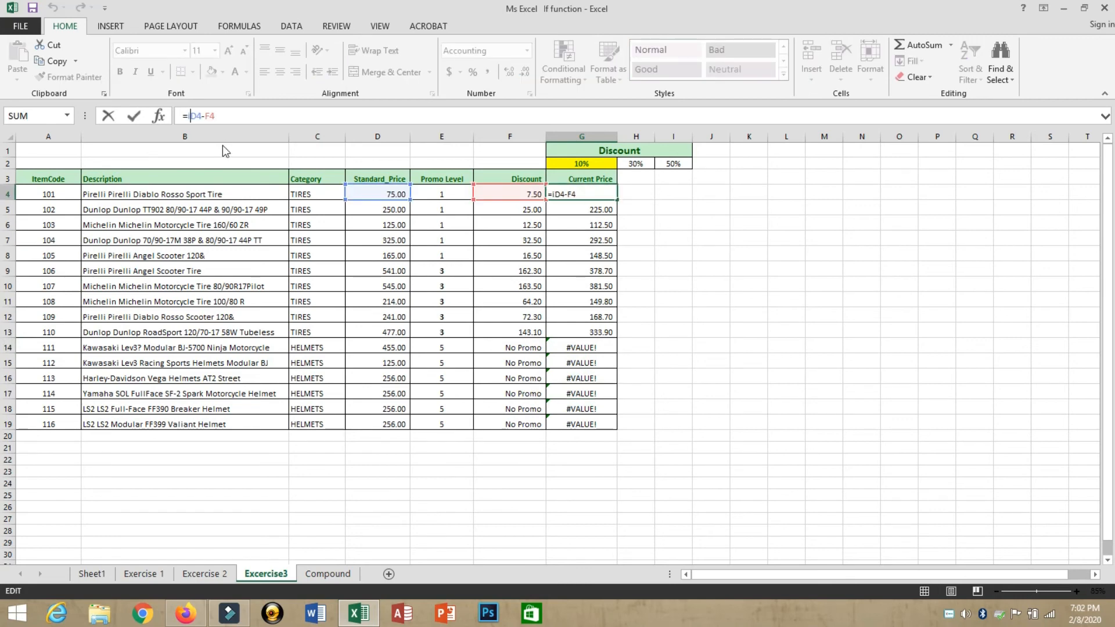
{"action": "left_click", "coordinate": [222, 152]}
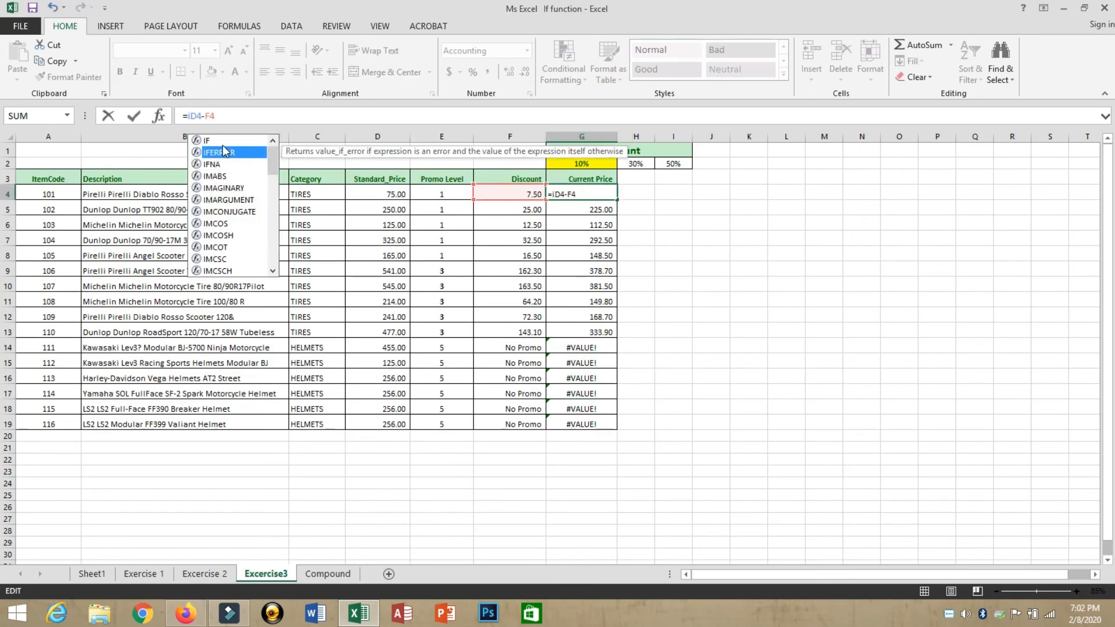
{"action": "double_click", "coordinate": [222, 153]}
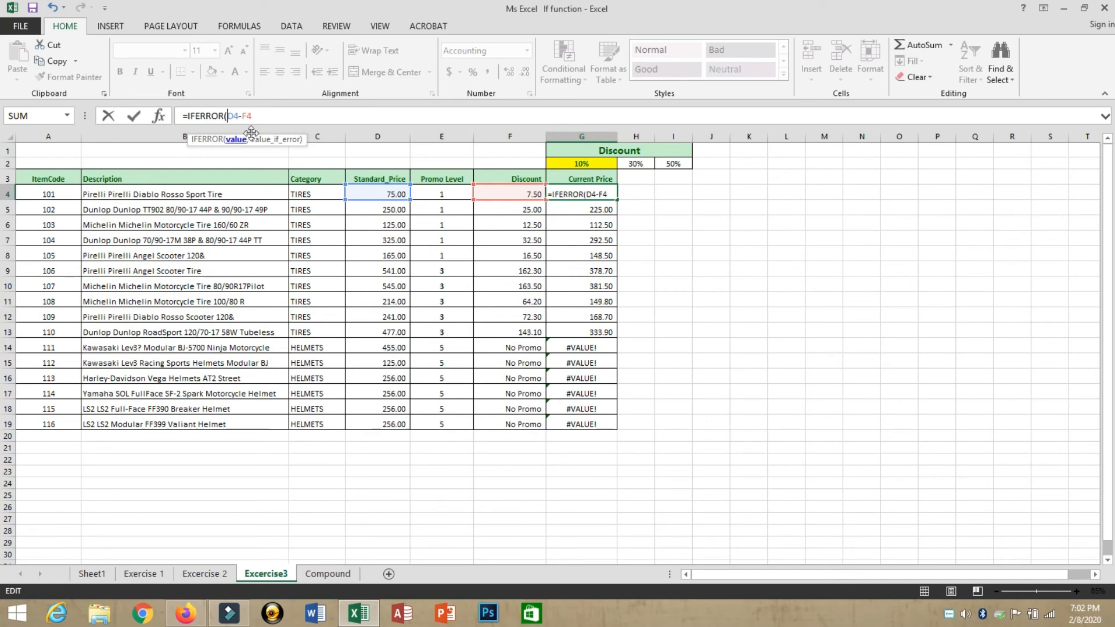
{"action": "left_click", "coordinate": [274, 117]}
{"action": "type", "text": ","}
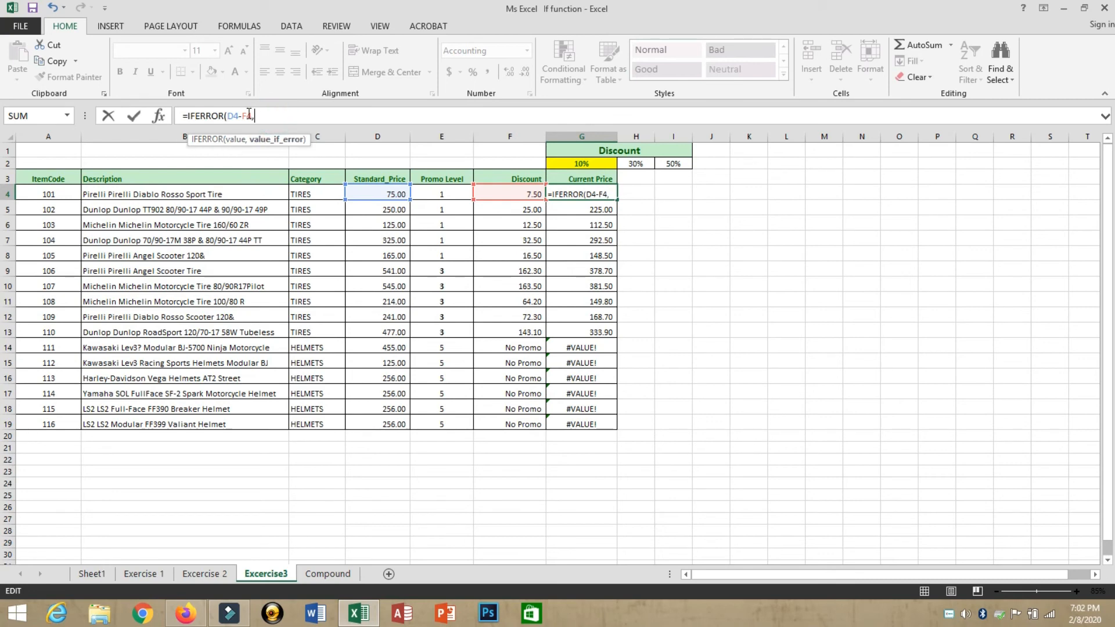
{"action": "type", "text": "0"}
{"action": "key", "text": "BackSpace"}
{"action": "type", "text": "\"\")"}
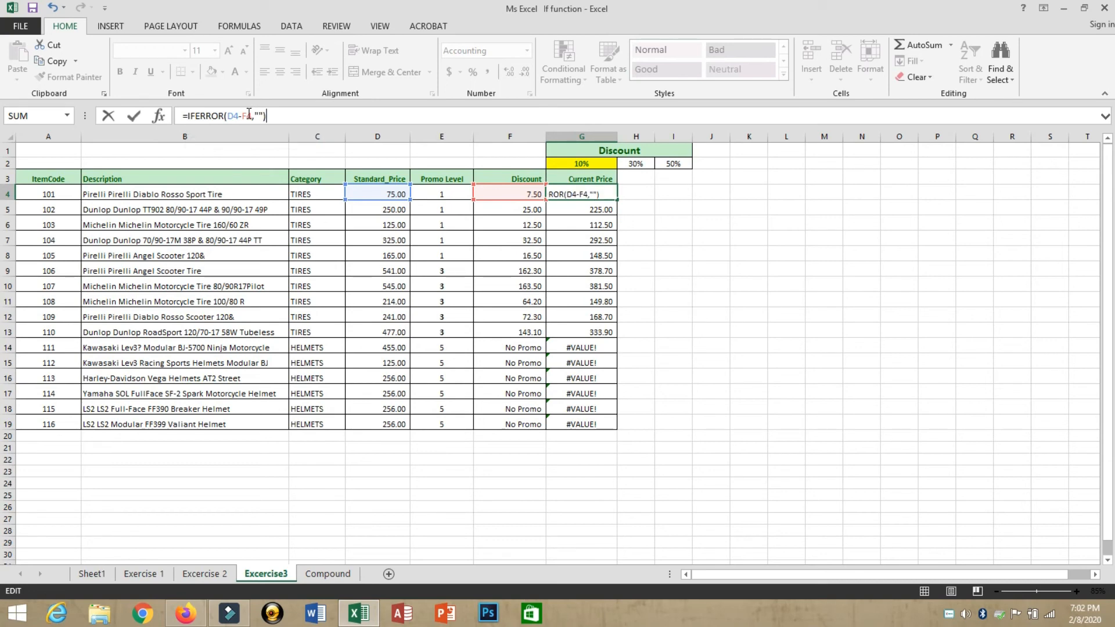
{"action": "key", "text": "Return"}
Step: Copy the IFERROR price formula from G4 down to G19 and check G13
{"action": "left_click", "coordinate": [585, 189]}
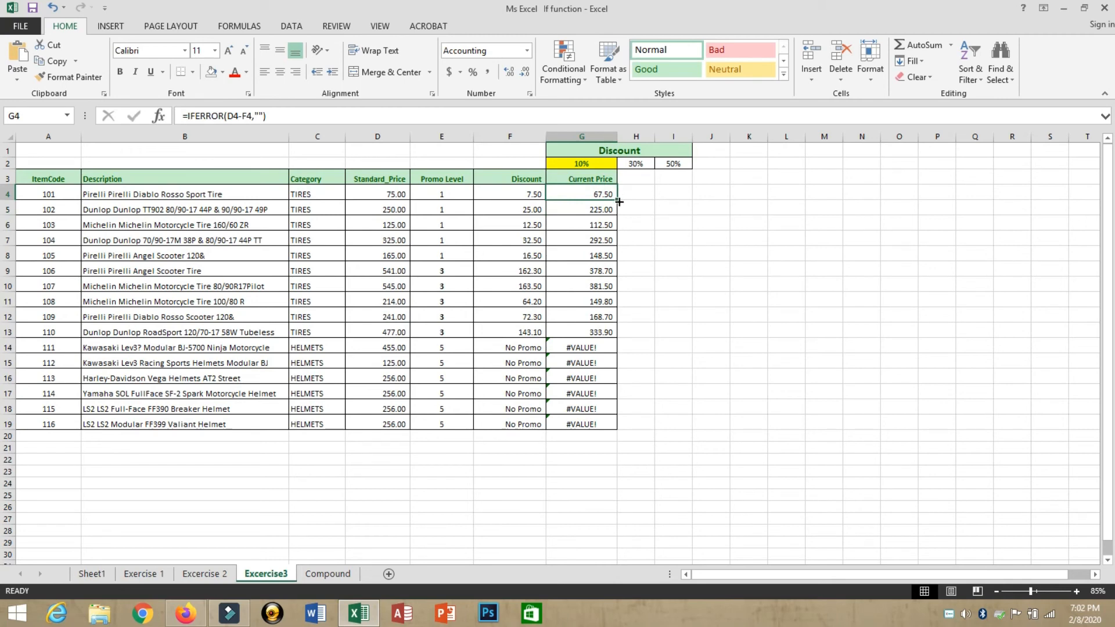
{"action": "left_click_drag", "start_coordinate": [619, 202], "coordinate": [613, 425]}
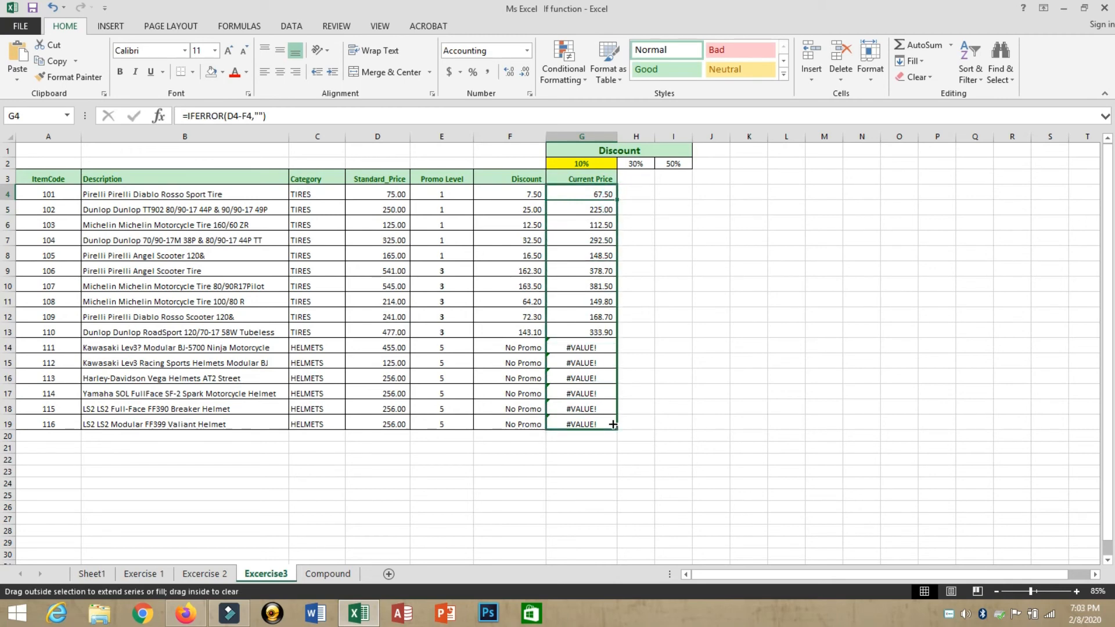
{"action": "left_click_drag", "start_coordinate": [613, 424], "coordinate": [612, 424]}
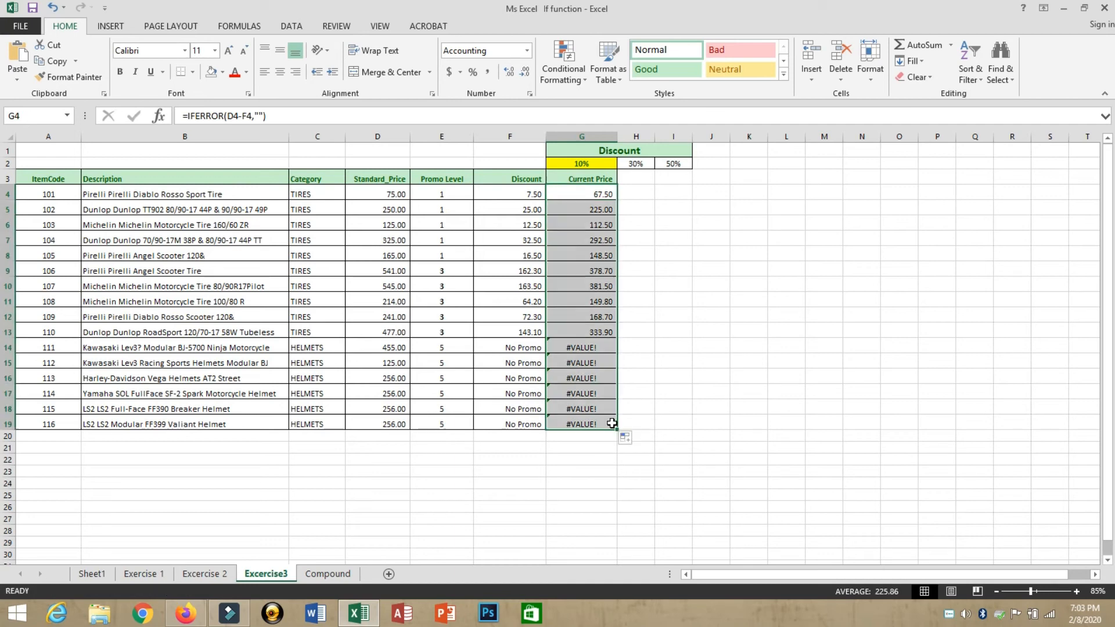
{"action": "left_click", "coordinate": [600, 337]}
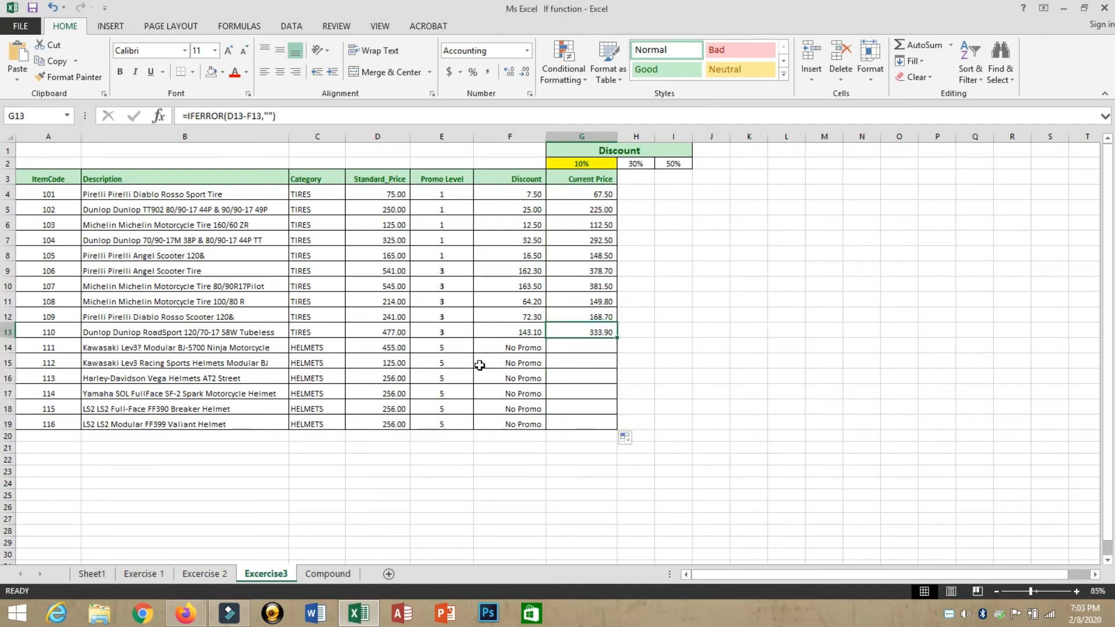
Step: Start a third IF testing E4=5 before "No Promo" in F4's formula
{"action": "left_click", "coordinate": [459, 351]}
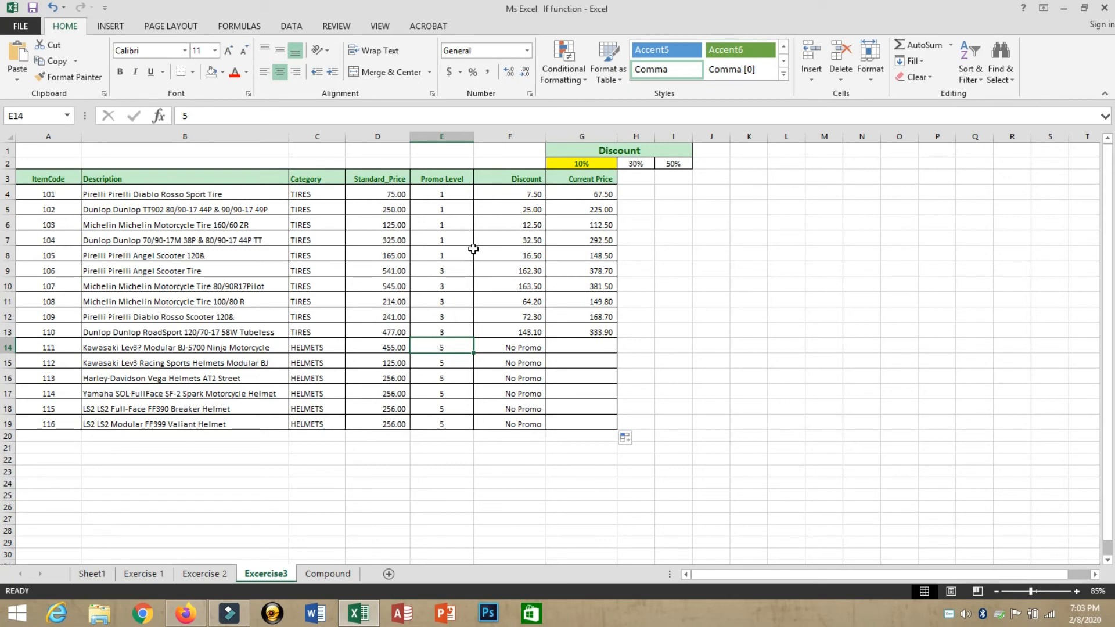
{"action": "left_click", "coordinate": [485, 197]}
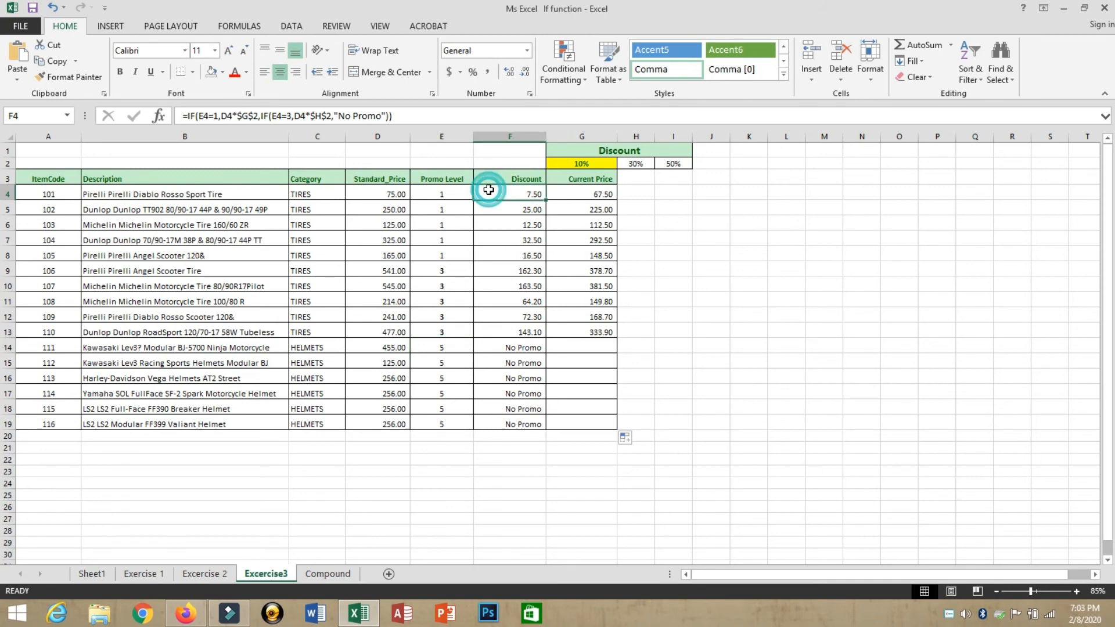
{"action": "left_click", "coordinate": [336, 116]}
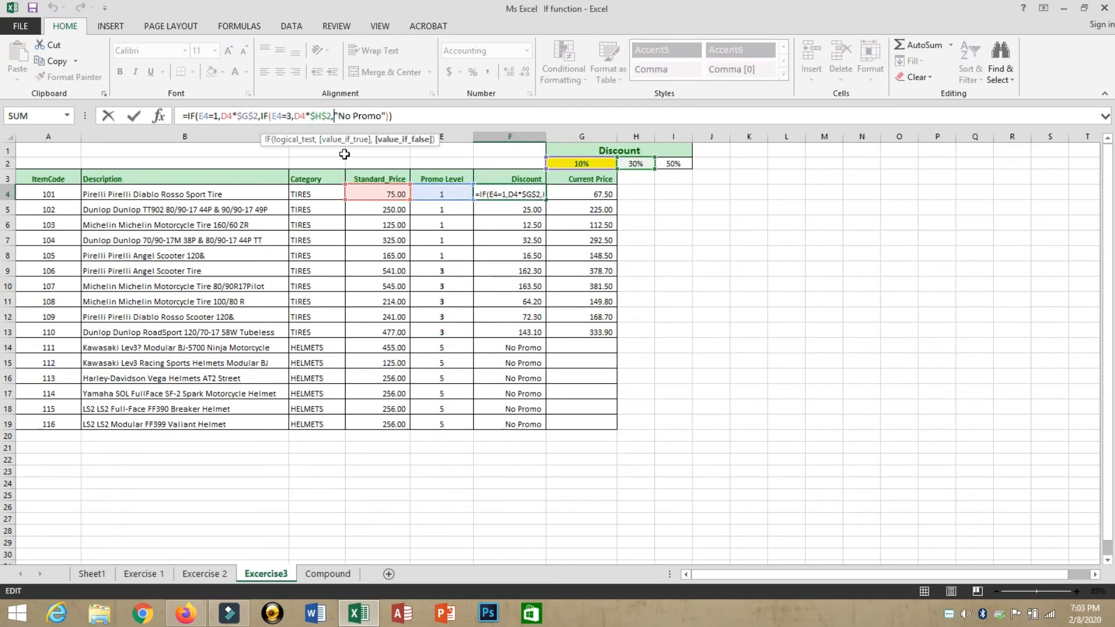
{"action": "type", "text": "if"}
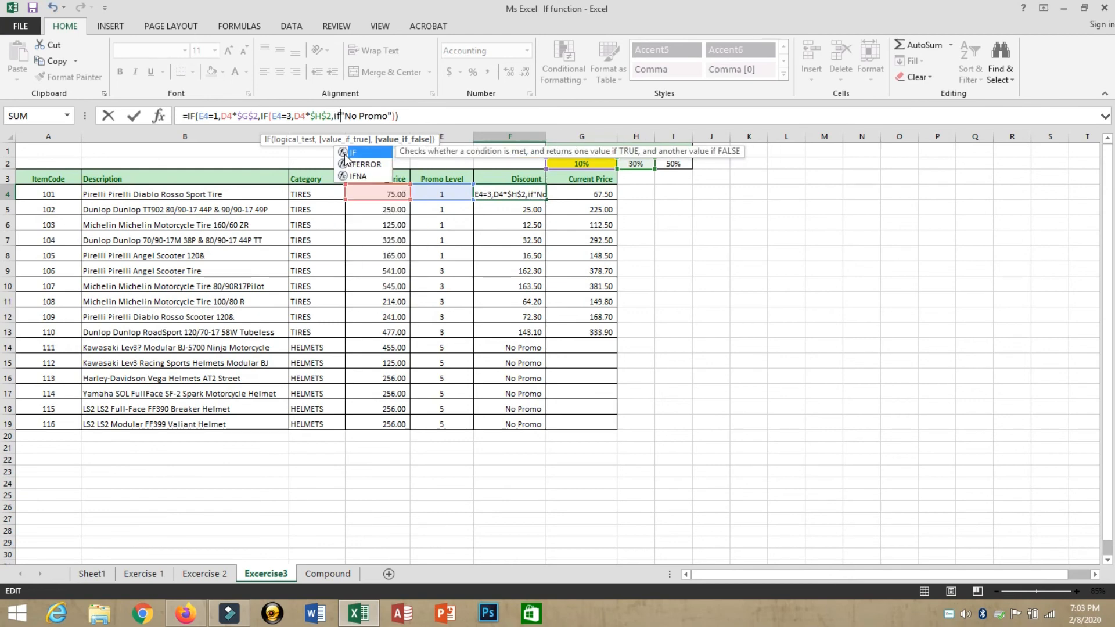
{"action": "double_click", "coordinate": [344, 152]}
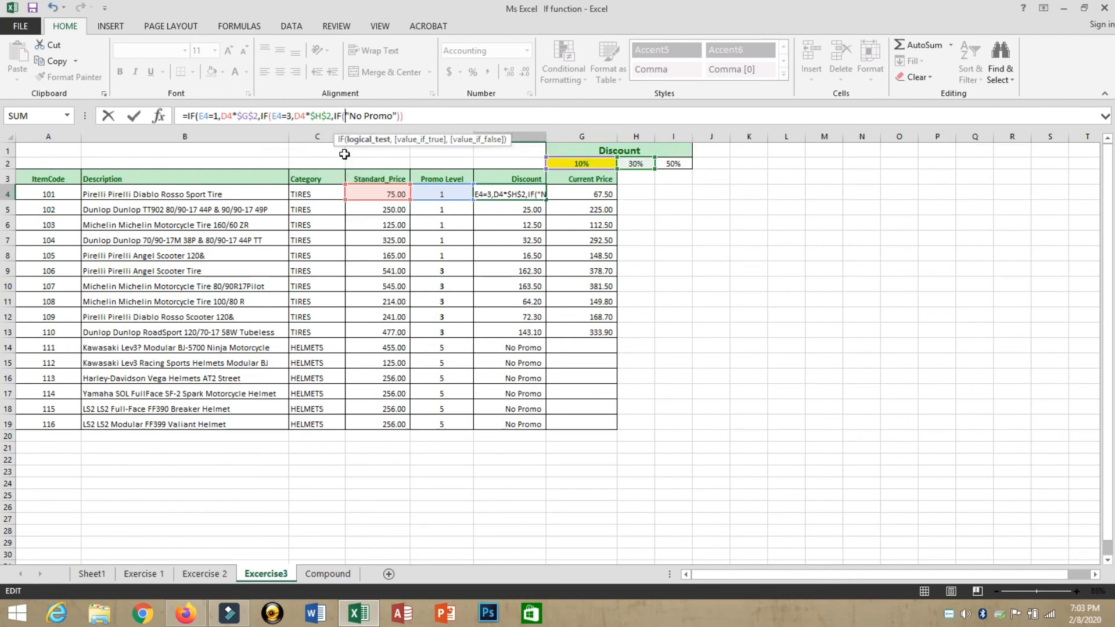
{"action": "left_click", "coordinate": [442, 193]}
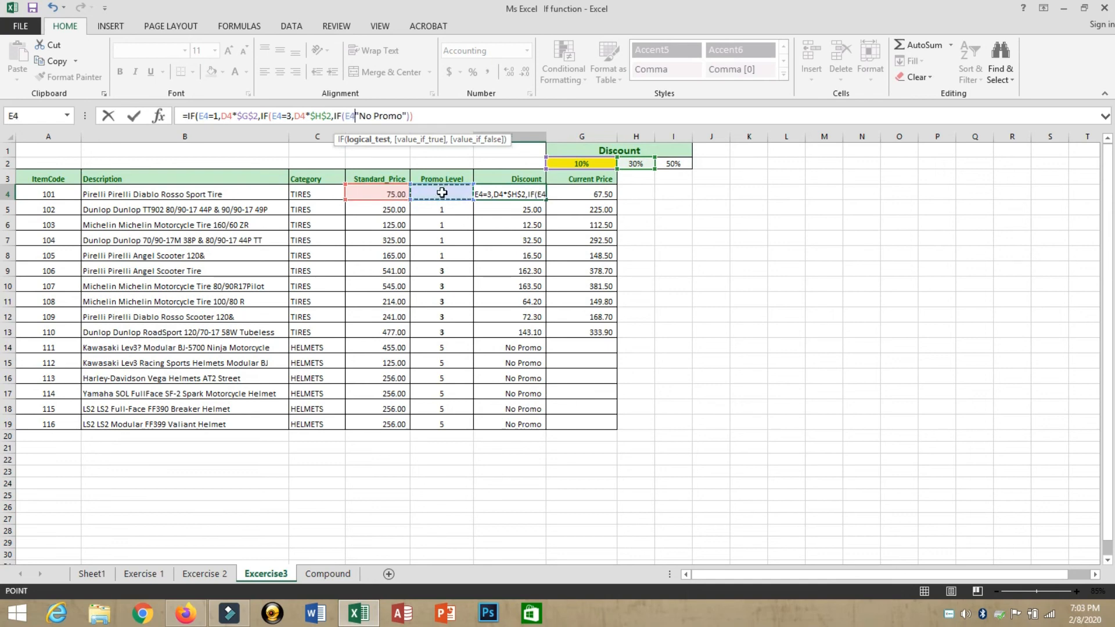
{"action": "type", "text": "="}
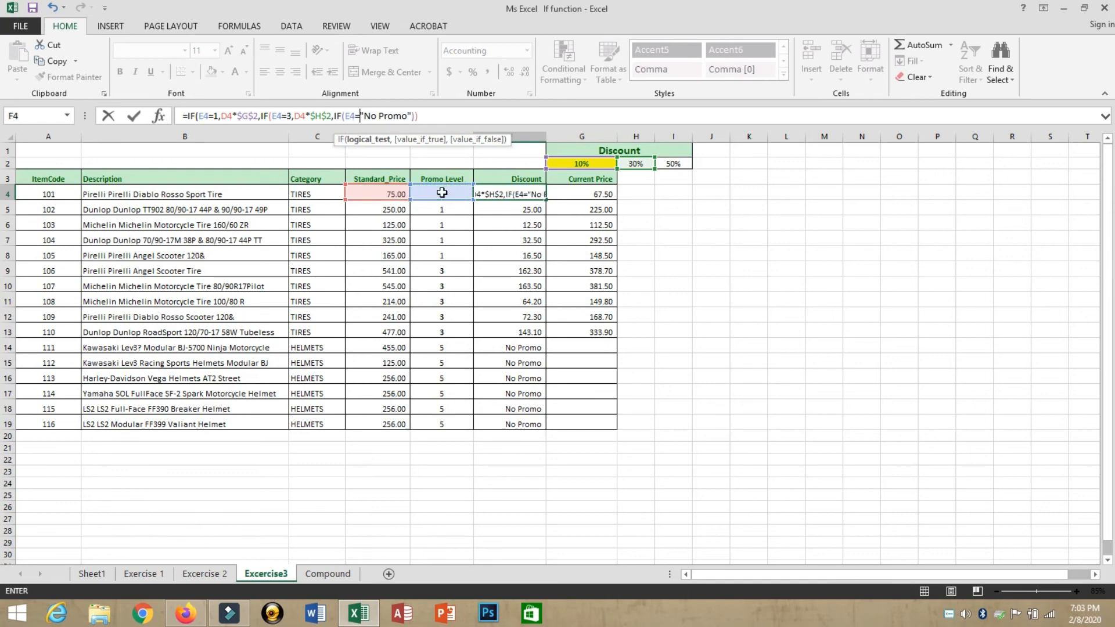
{"action": "type", "text": "5,"}
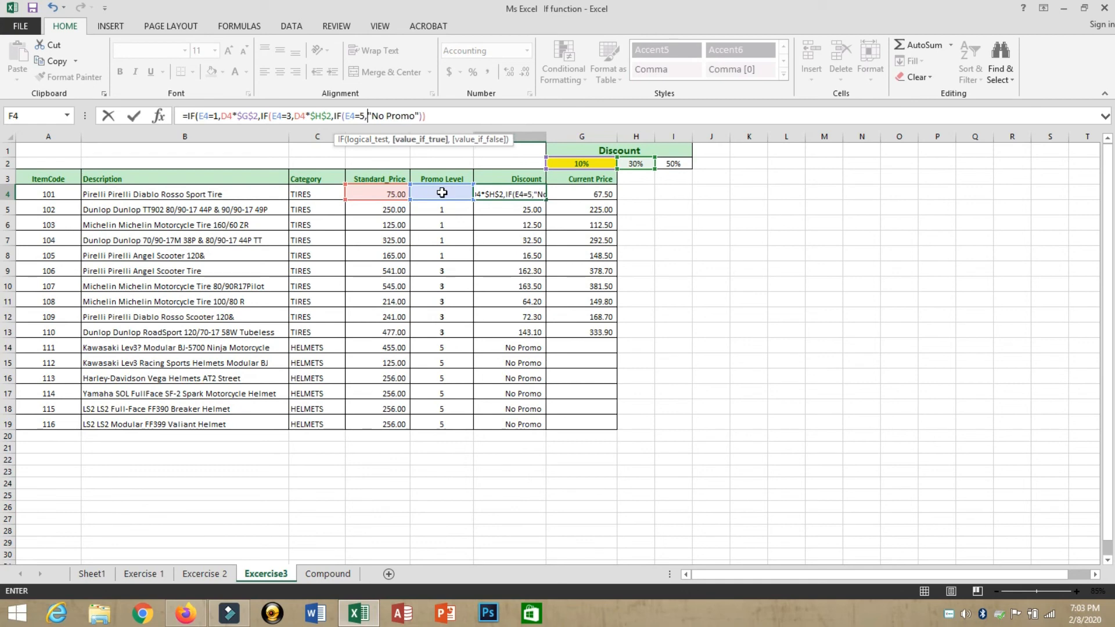
Step: Complete the level-5 branch as D4*$I$2 for the 50% rate and commit the formula
{"action": "left_click", "coordinate": [359, 193]}
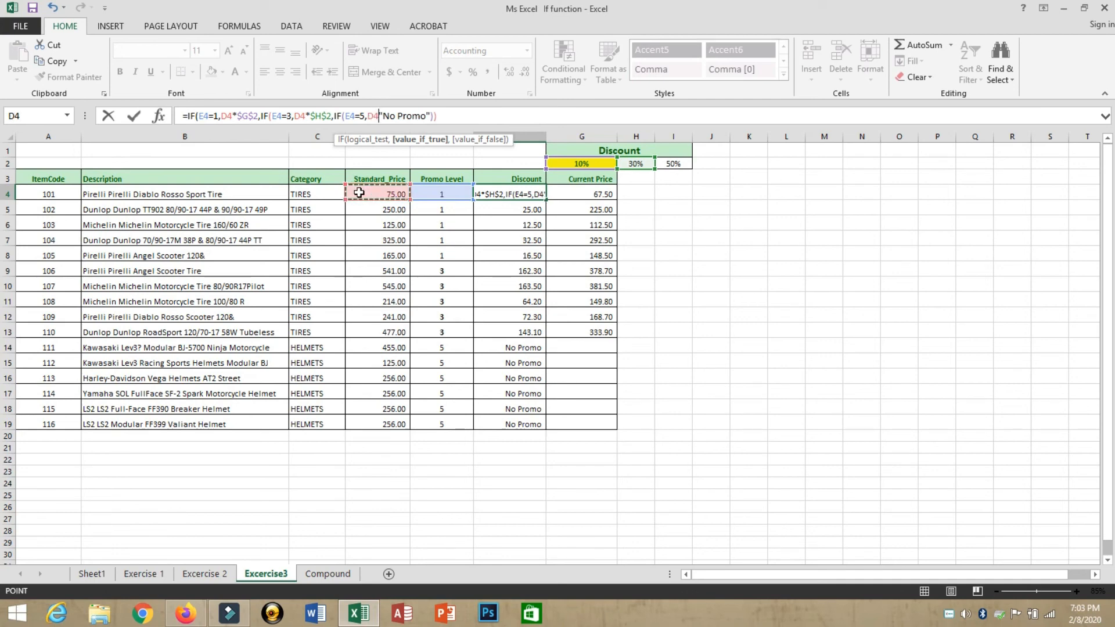
{"action": "type", "text": "*"}
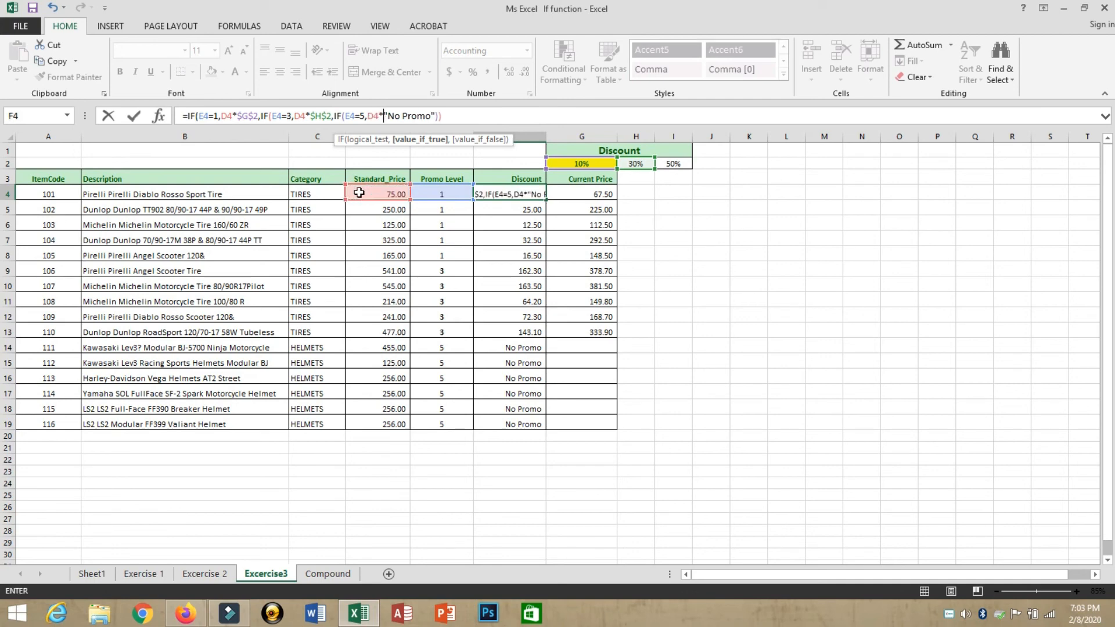
{"action": "left_click", "coordinate": [673, 163]}
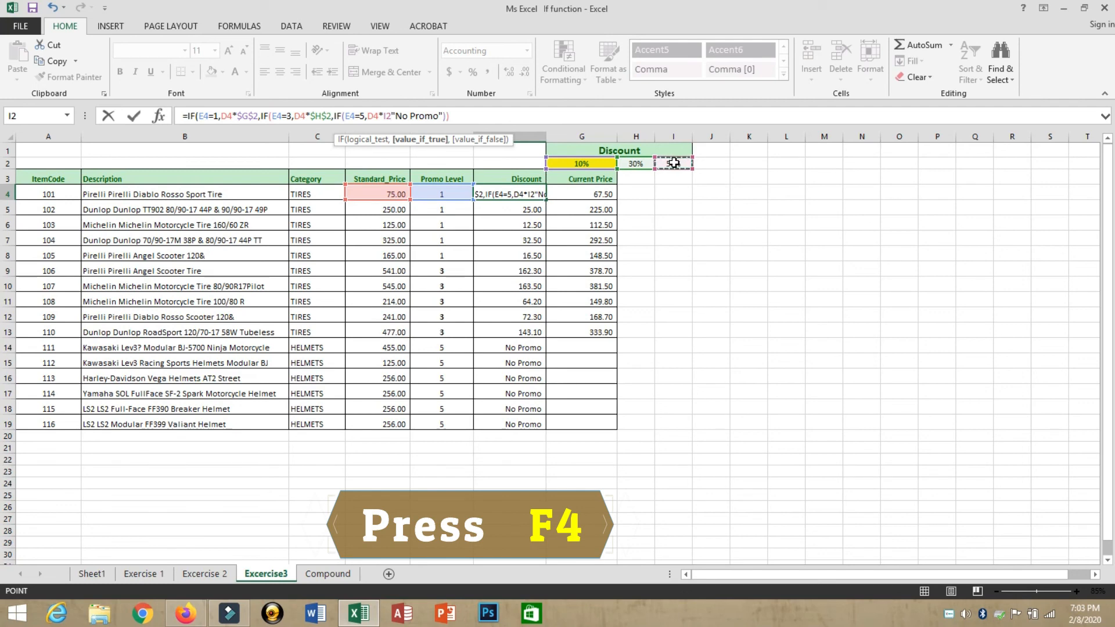
{"action": "key", "text": "F4"}
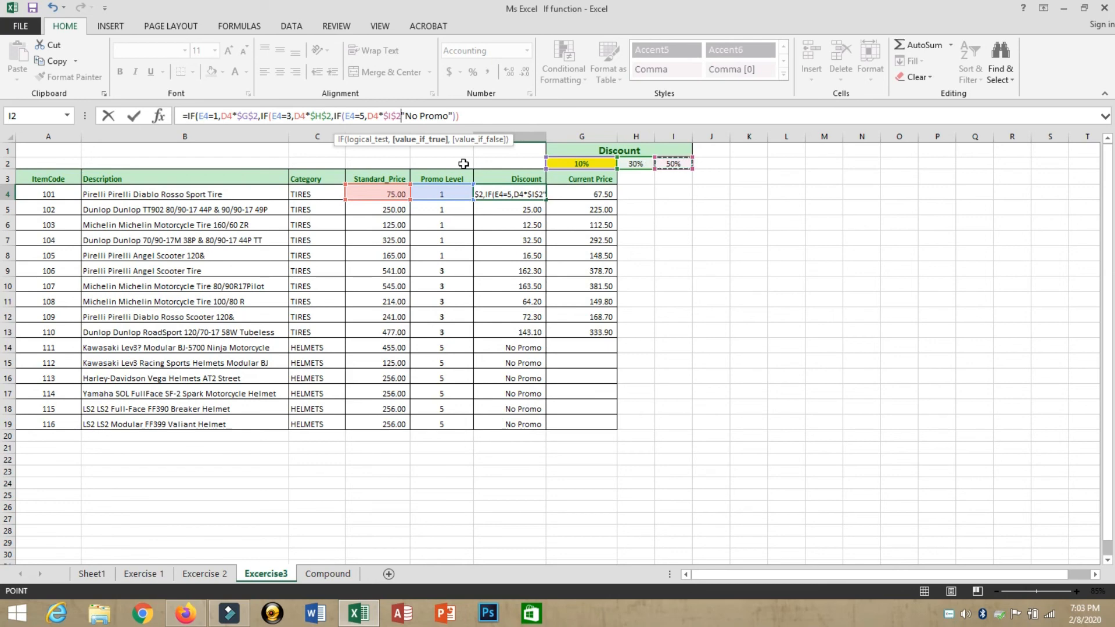
{"action": "type", "text": ","}
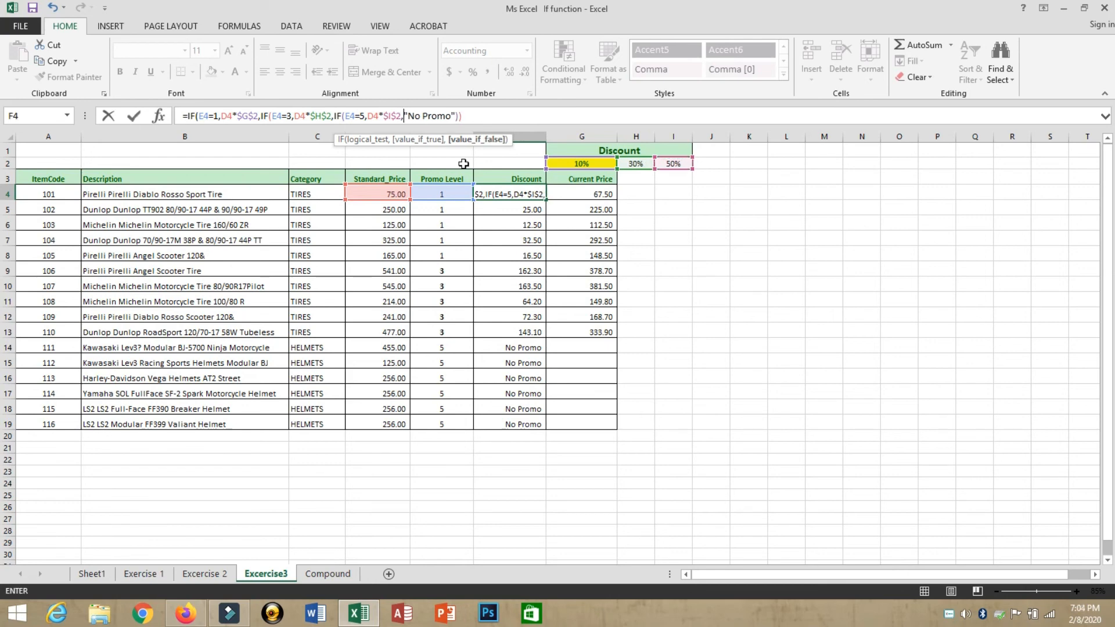
{"action": "left_click", "coordinate": [477, 115]}
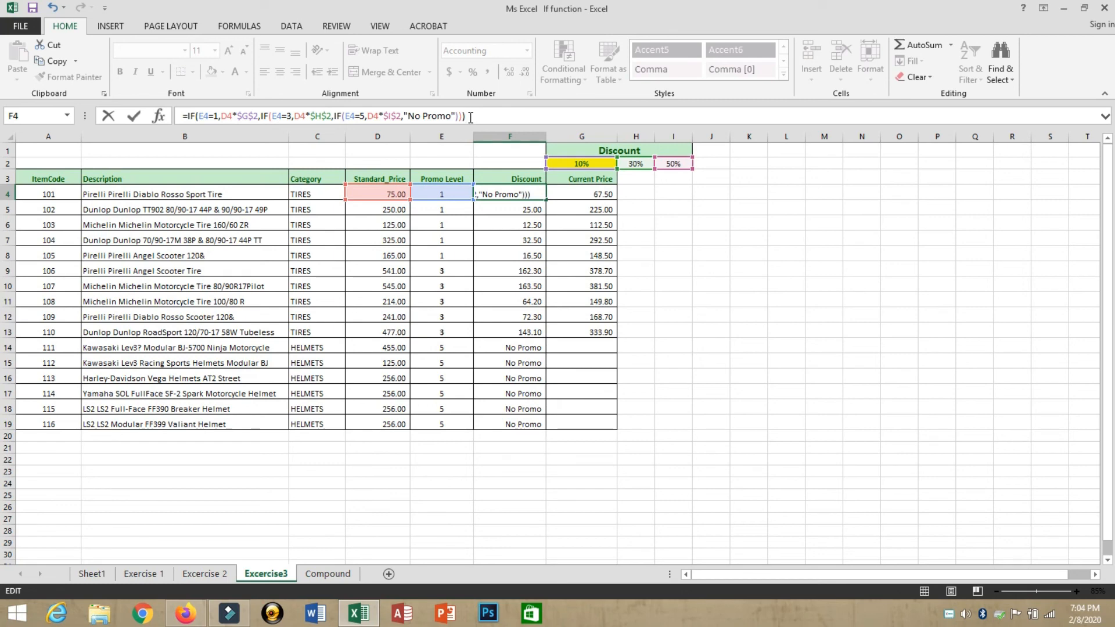
{"action": "key", "text": "Return"}
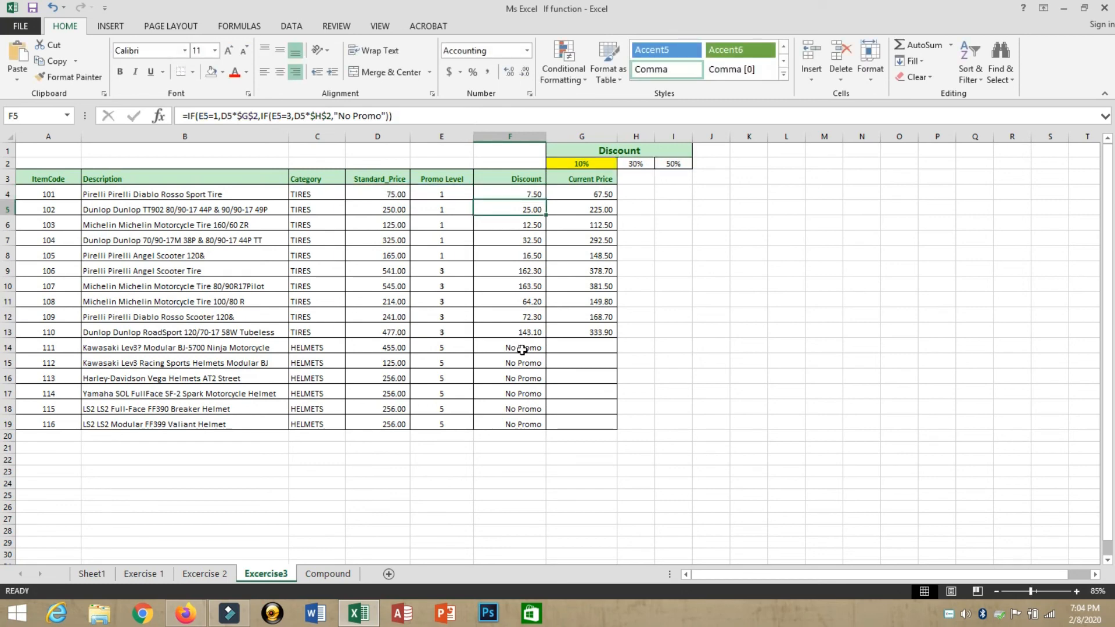
Step: Fill the three-level discount formula from F4 down through F19
{"action": "left_click_drag", "start_coordinate": [522, 349], "coordinate": [524, 420]}
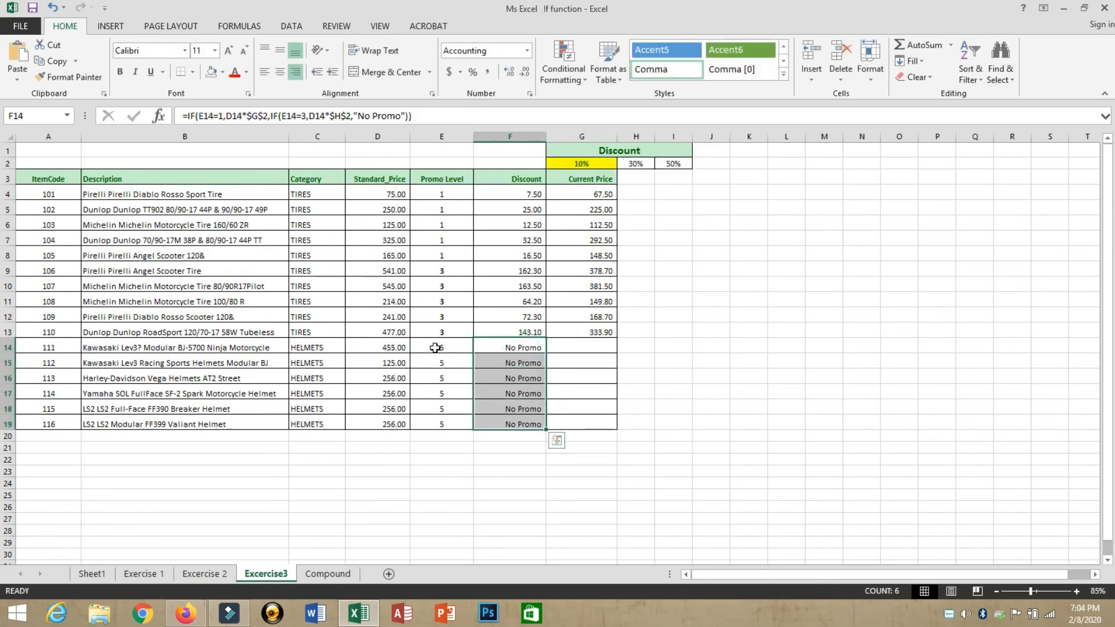
{"action": "left_click_drag", "start_coordinate": [435, 348], "coordinate": [439, 424]}
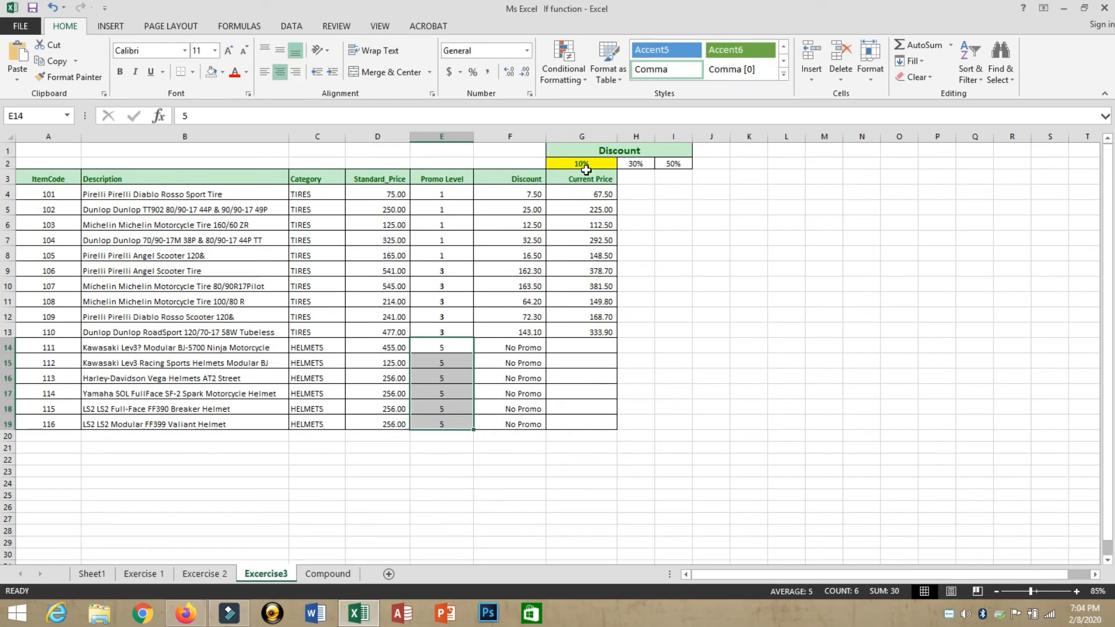
{"action": "left_click", "coordinate": [537, 197]}
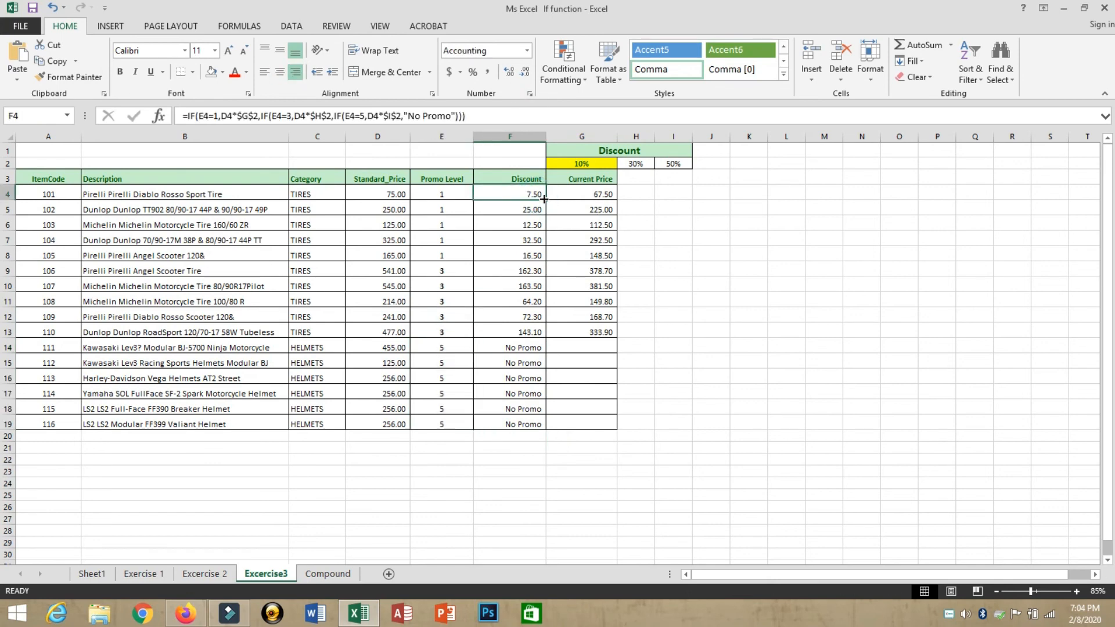
{"action": "left_click_drag", "start_coordinate": [543, 198], "coordinate": [546, 253]}
{"action": "left_click_drag", "start_coordinate": [548, 309], "coordinate": [533, 428]}
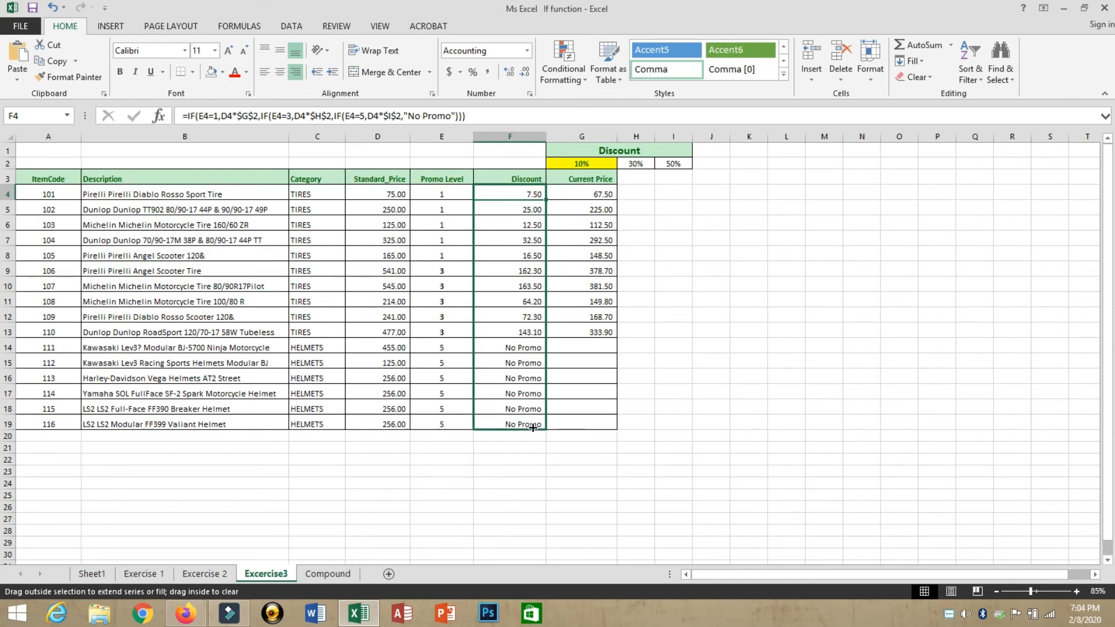
{"action": "left_click_drag", "start_coordinate": [533, 428], "coordinate": [530, 429]}
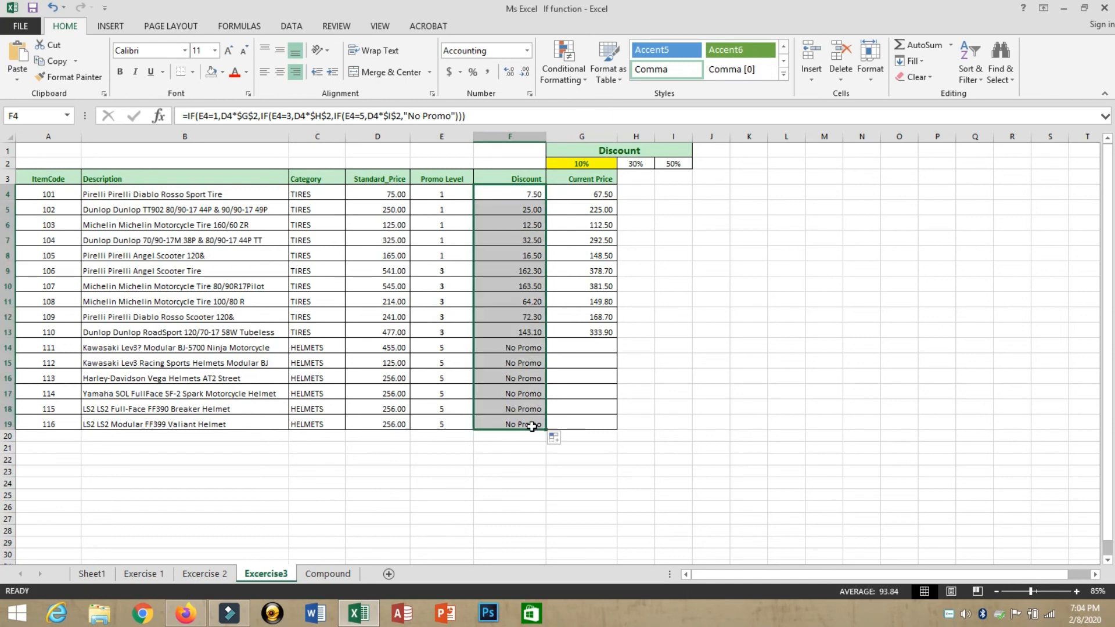
Step: Check the copied formulas and the level-1 10% discounts in F4:F8
{"action": "left_click", "coordinate": [516, 372]}
{"action": "left_click", "coordinate": [510, 192]}
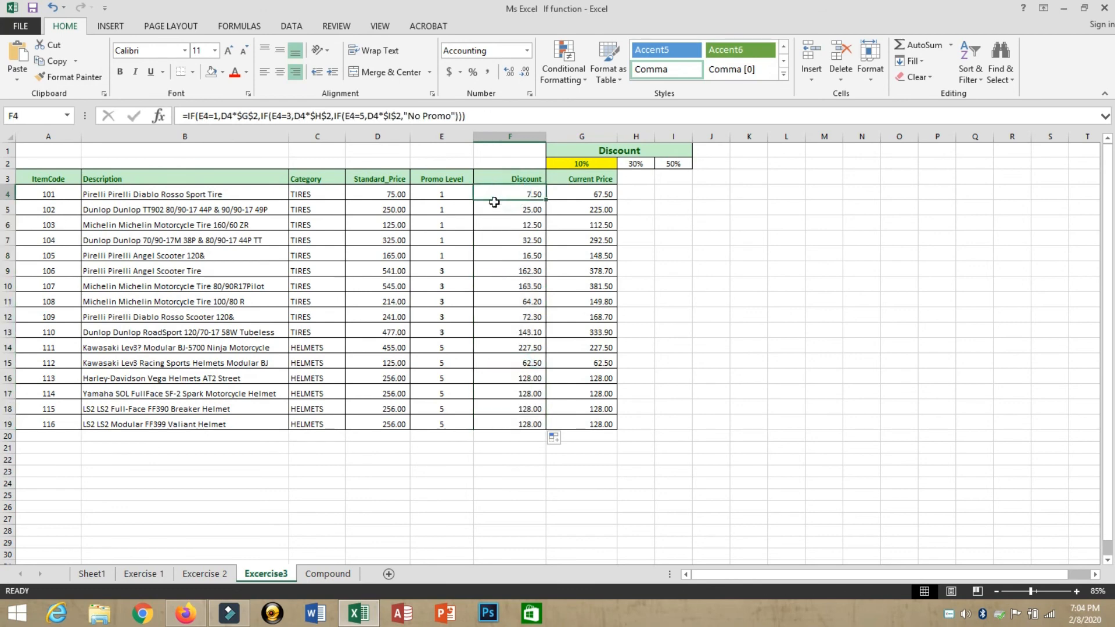
{"action": "key", "text": "Down"}
{"action": "key", "text": "Down"}
{"action": "key", "text": "Down"}
{"action": "key", "text": "Down"}
{"action": "key", "text": "Down"}
{"action": "key", "text": "Down"}
{"action": "key", "text": "Down"}
{"action": "key", "text": "Down"}
{"action": "key", "text": "Down"}
{"action": "key", "text": "Down"}
{"action": "key", "text": "Down"}
{"action": "key", "text": "Down"}
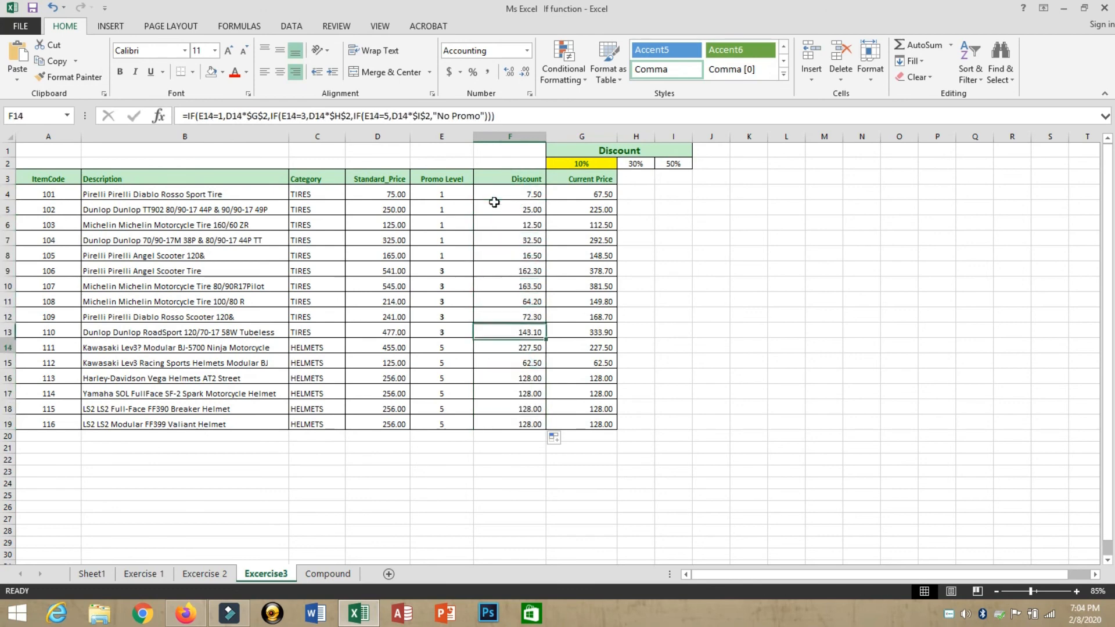
{"action": "key", "text": "Up"}
{"action": "key", "text": "Up"}
{"action": "key", "text": "Up"}
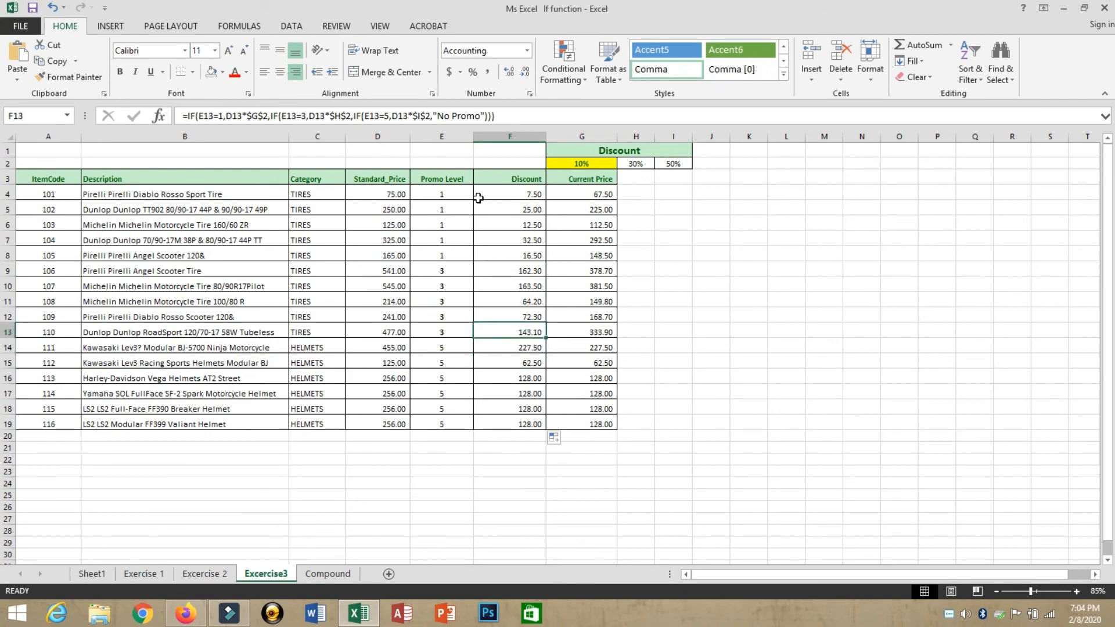
{"action": "left_click_drag", "start_coordinate": [442, 197], "coordinate": [437, 272]}
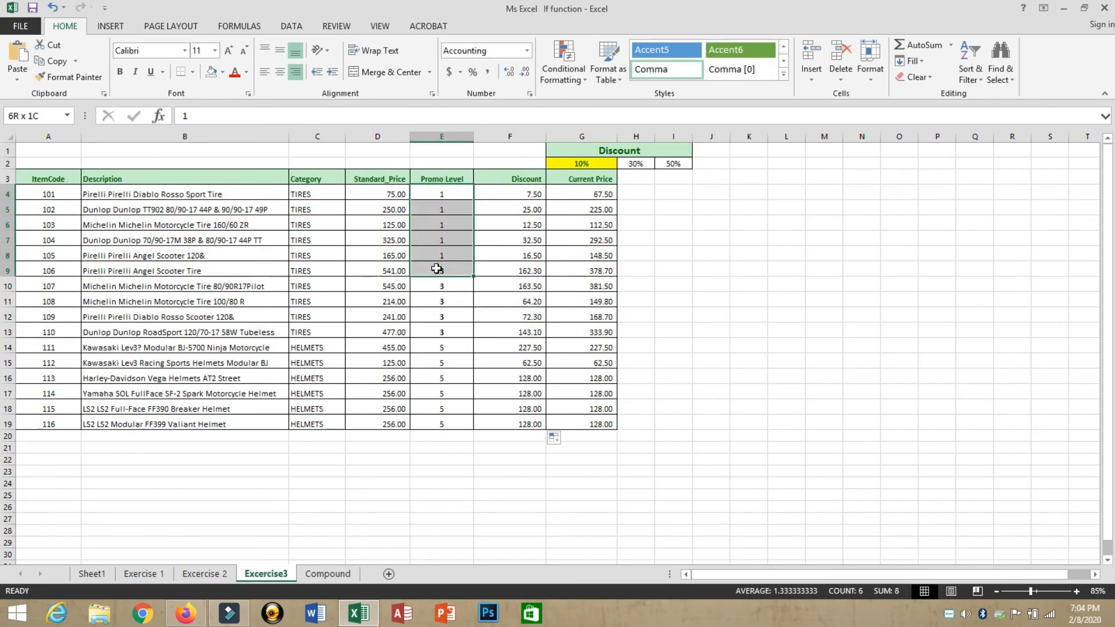
{"action": "left_click", "coordinate": [522, 194]}
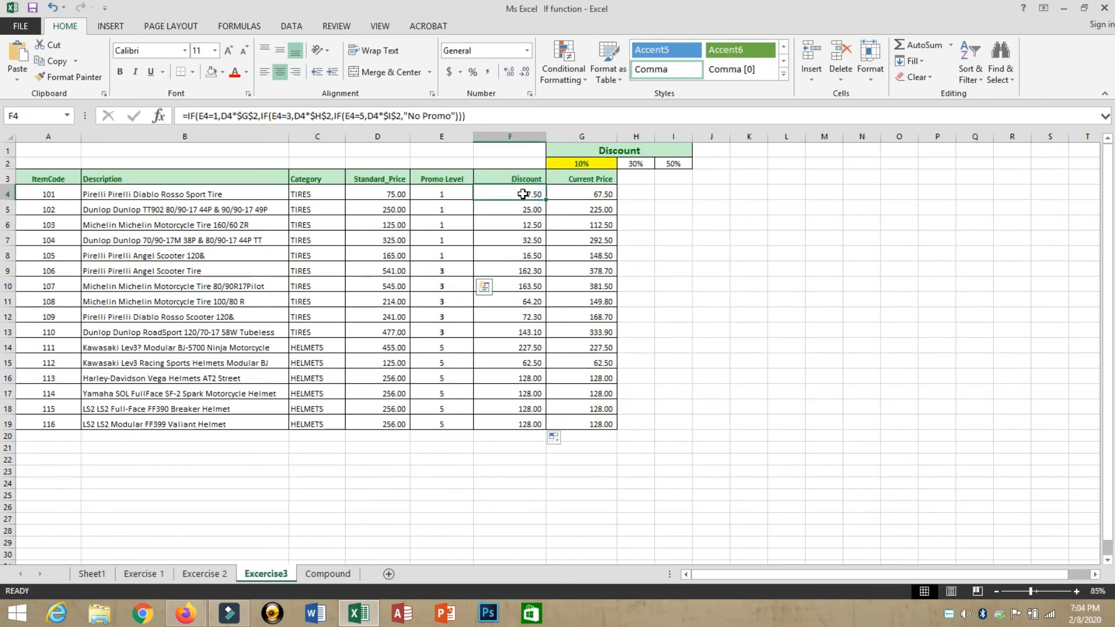
{"action": "left_click_drag", "start_coordinate": [523, 194], "coordinate": [522, 260]}
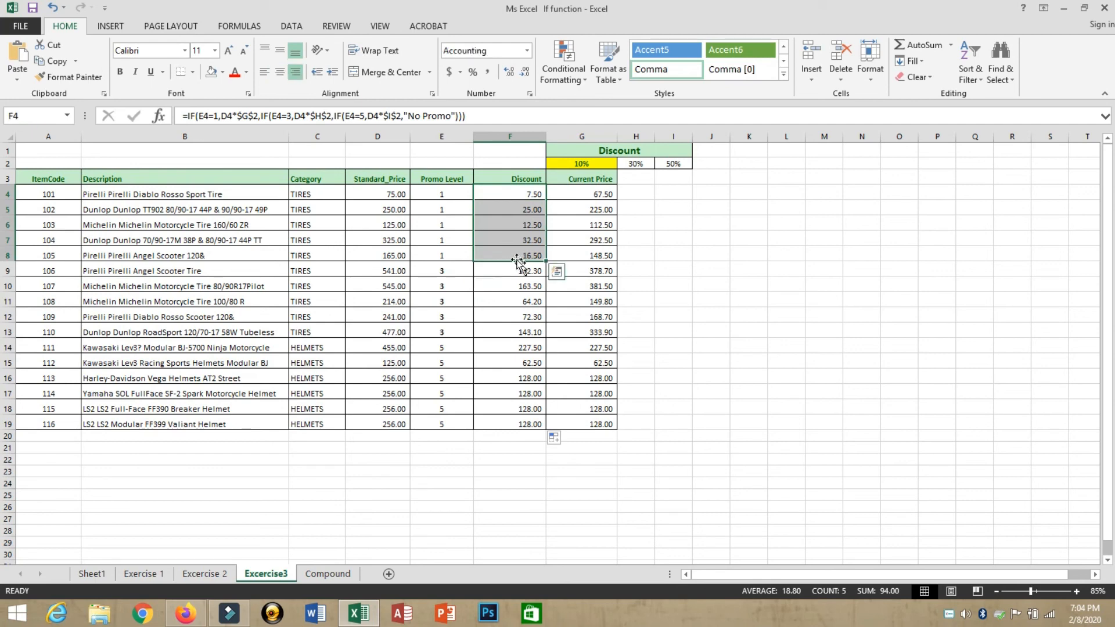